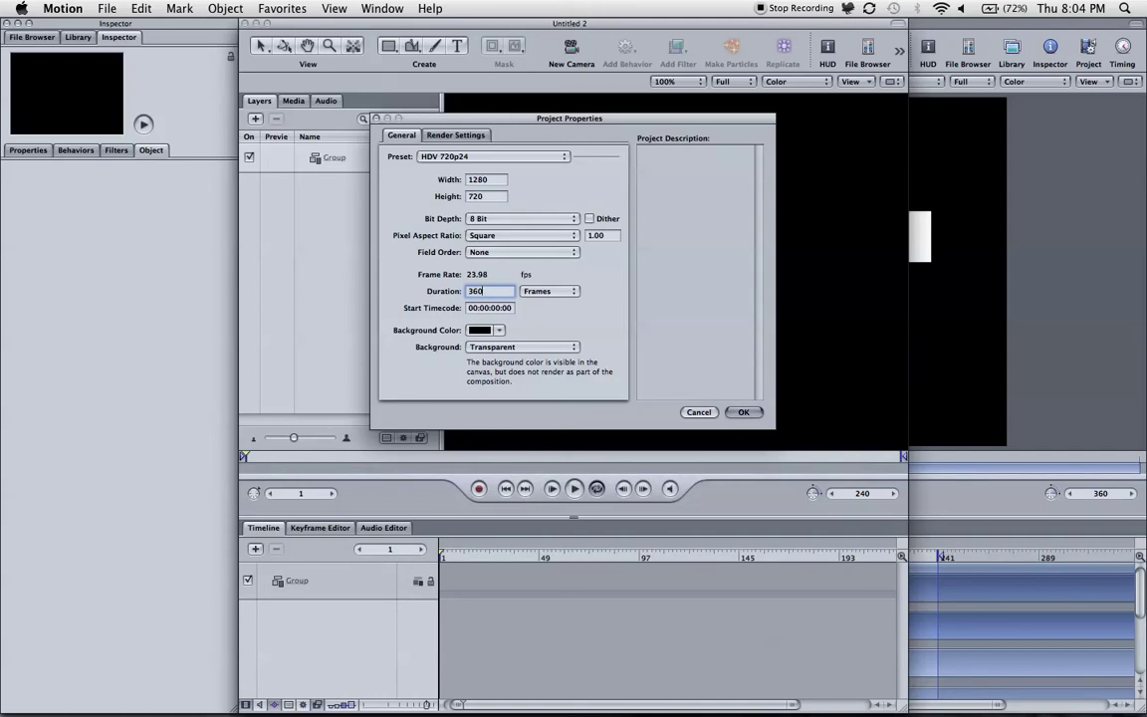
# Confirm the HDV 720p24 project at 1280×720, 360 frames long, with a black background
pyautogui.press('Return')
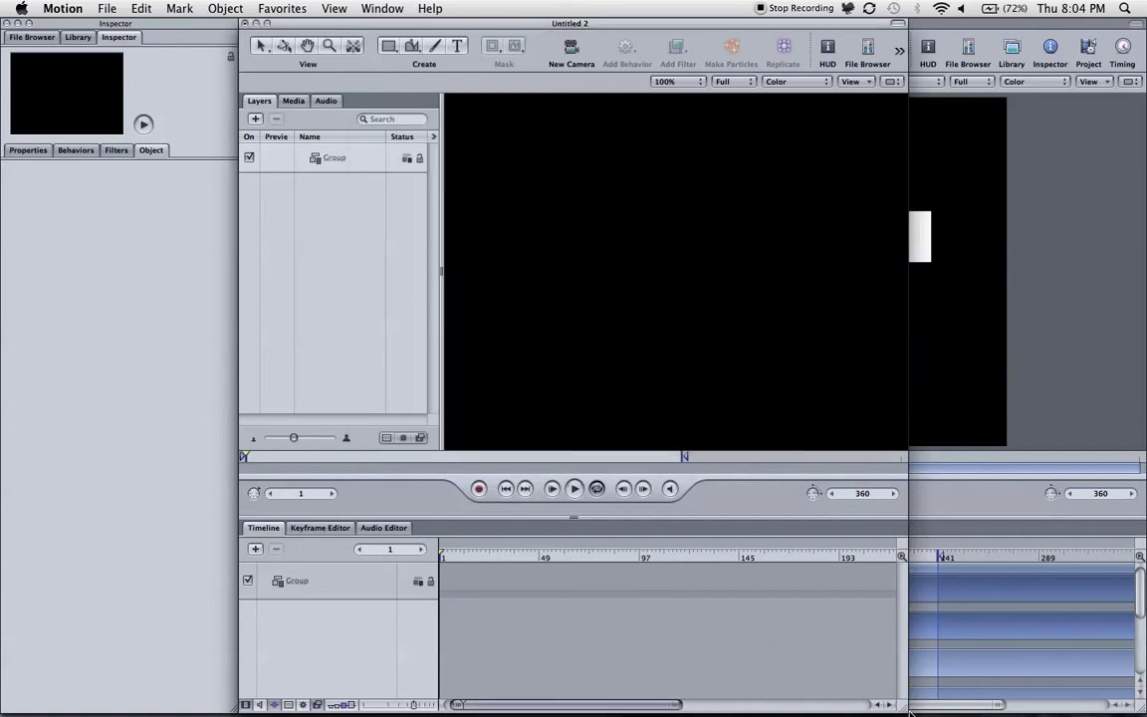
# Widen the window, float the Layers, Media and Audio lists in a palette, and fit the canvas in view
pyautogui.moveTo(905, 711); pyautogui.dragTo(1144, 712)
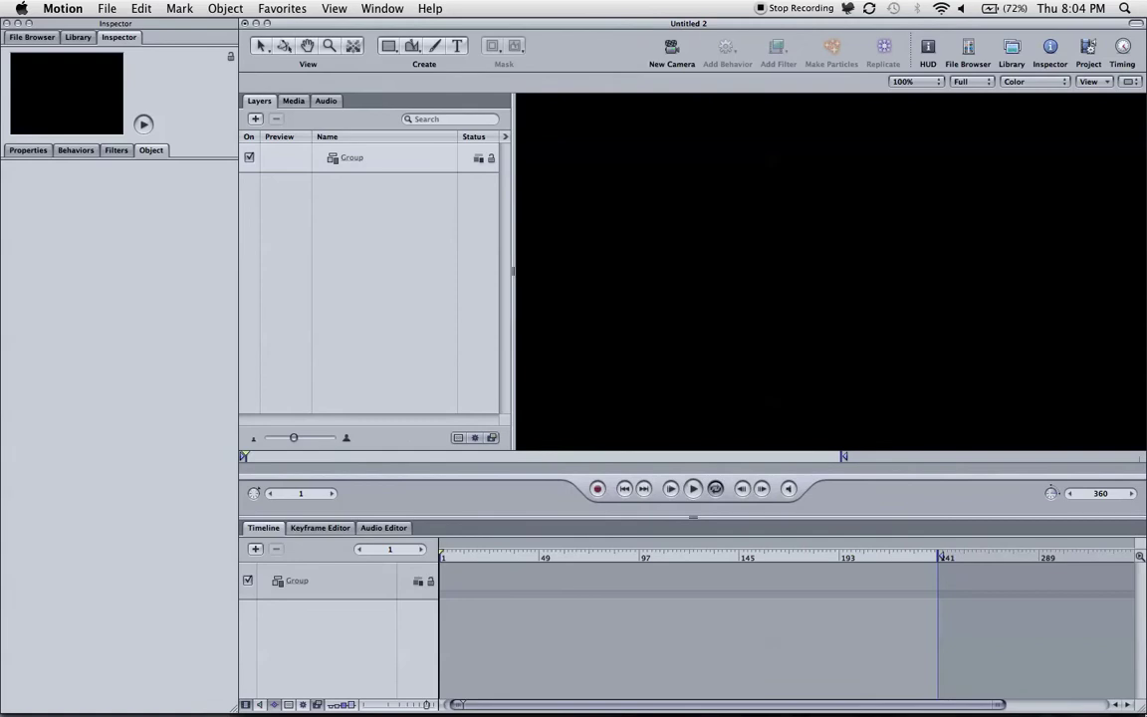
pyautogui.moveTo(258, 103); pyautogui.dragTo(20, 218)
pyautogui.moveTo(254, 103); pyautogui.dragTo(134, 216)
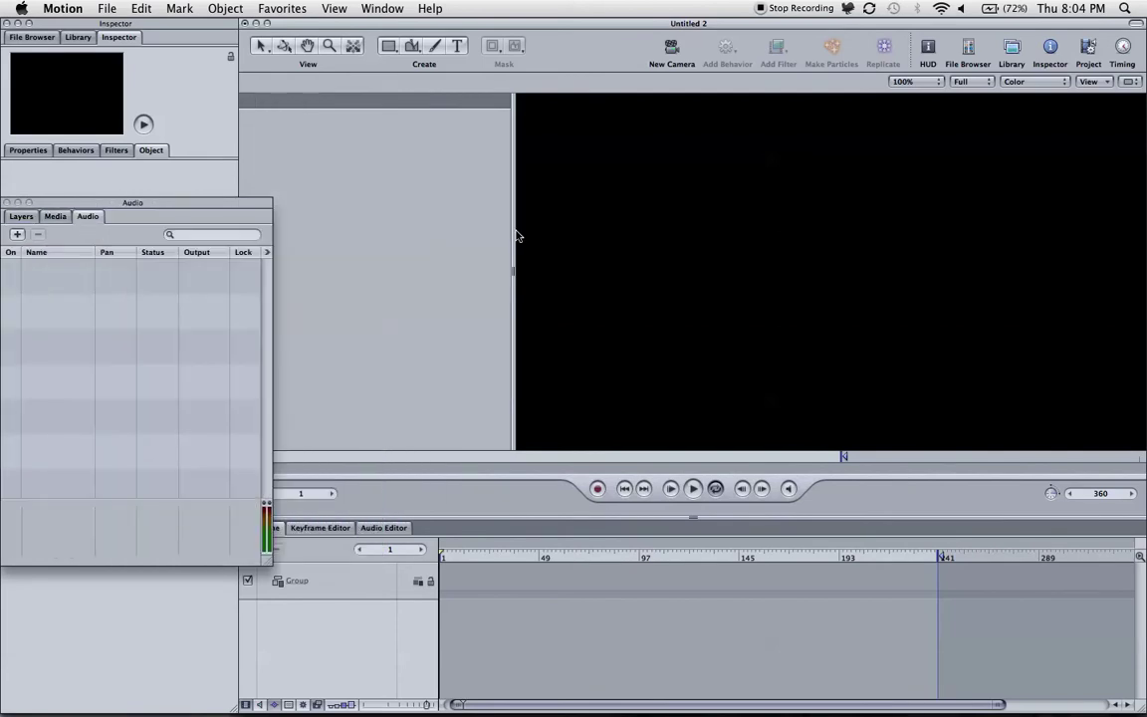
pyautogui.moveTo(510, 236); pyautogui.dragTo(225, 234)
pyautogui.click(916, 80)
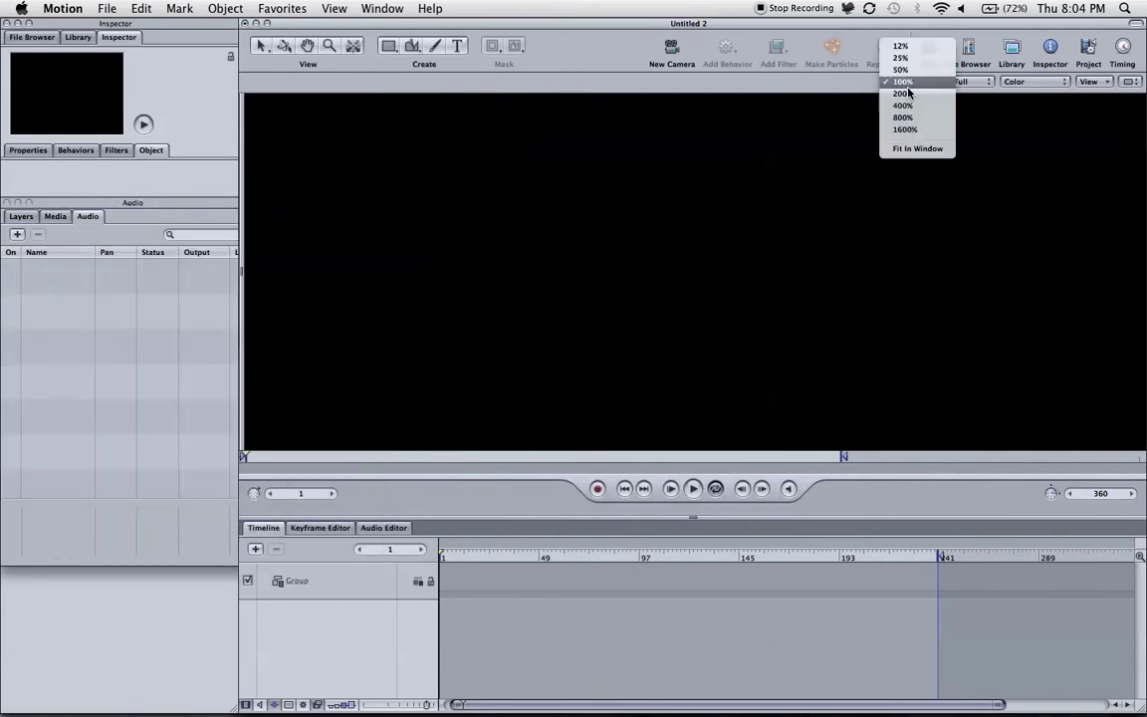
pyautogui.click(914, 147)
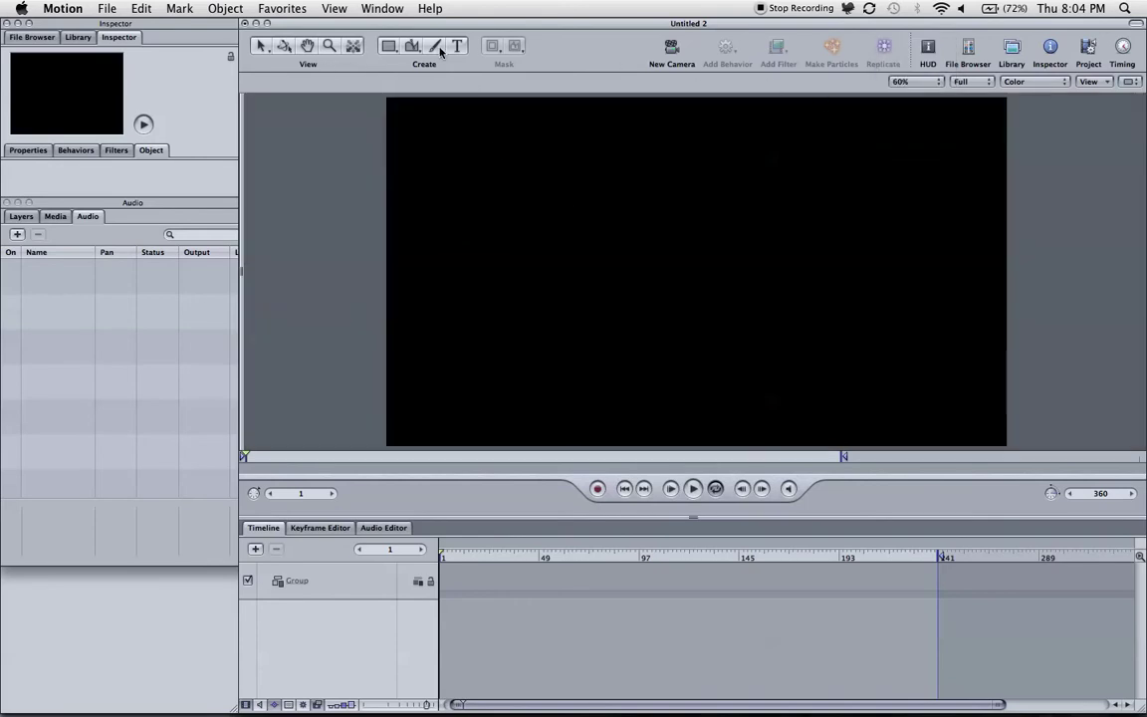
# Draw a white rectangle in the upper left of the canvas with the Rectangle tool
pyautogui.click(388, 47)
pyautogui.click(389, 63)
pyautogui.moveTo(457, 194)
pyautogui.mouseDown()
pyautogui.moveTo(533, 290)
pyautogui.moveTo(647, 259)
pyautogui.moveTo(630, 249)
pyautogui.moveTo(635, 257)
pyautogui.mouseUp()
pyautogui.click(264, 50)
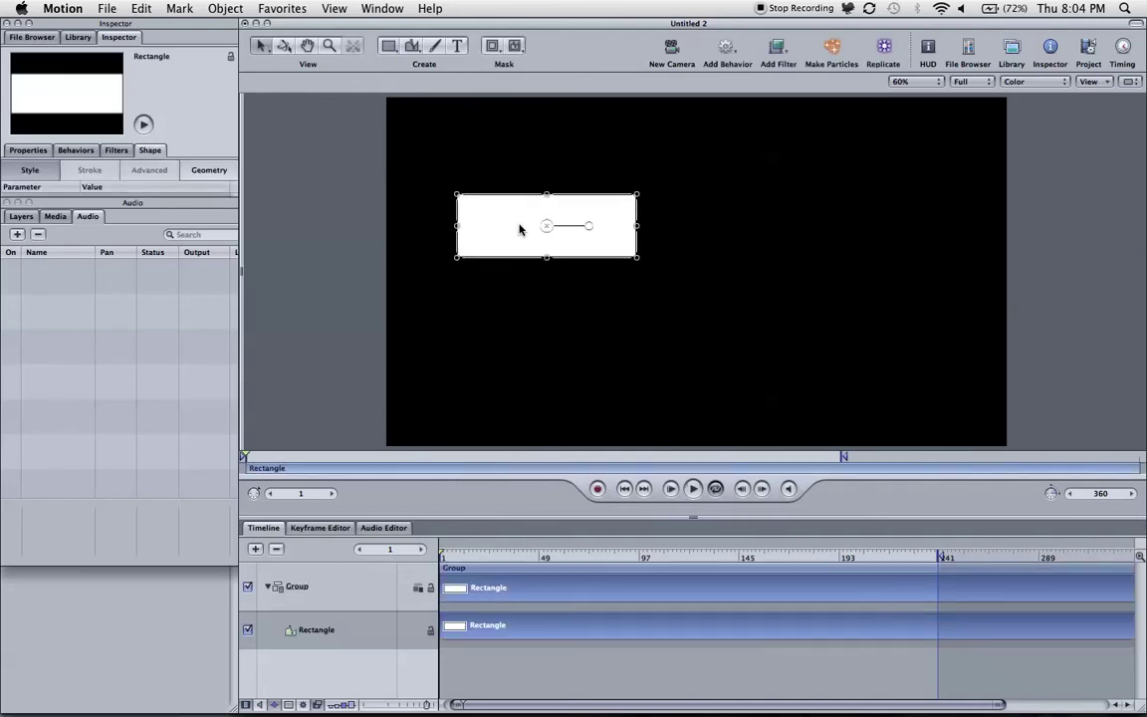
# Duplicate the rectangle and move the copy to the upper right
pyautogui.press('super+d')
pyautogui.moveTo(520, 233); pyautogui.dragTo(797, 245)
pyautogui.click(647, 238)
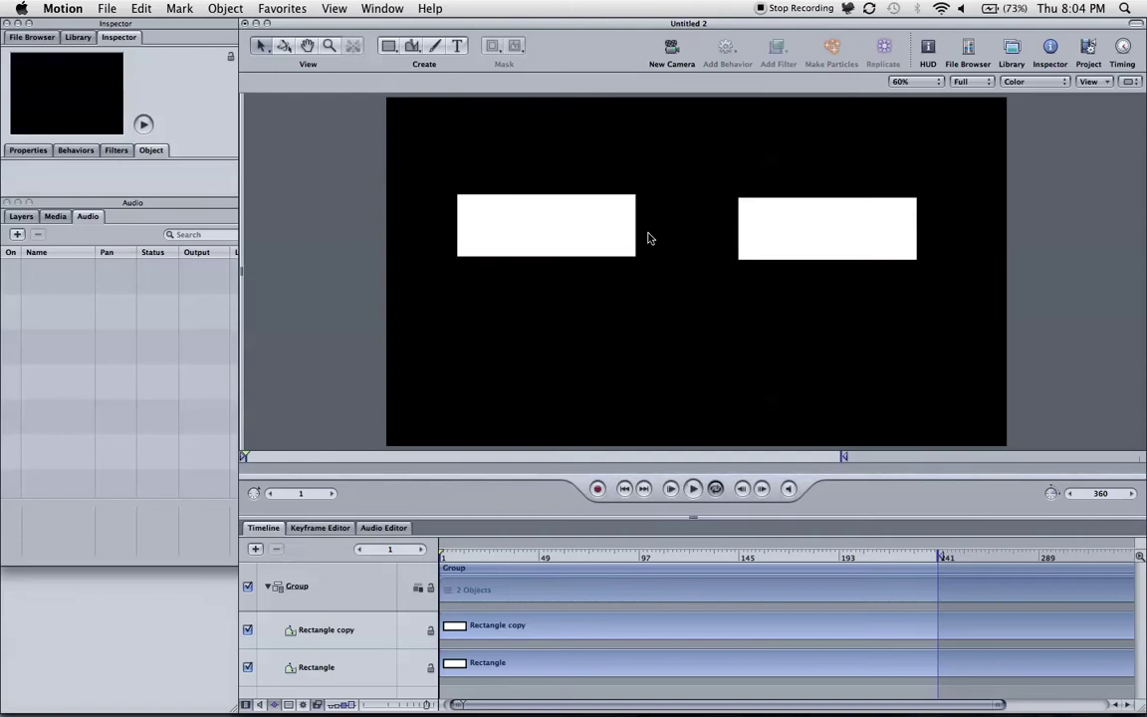
# Duplicate the left rectangle below the canvas centre and scale it to about 128% by 137%
pyautogui.click(563, 212)
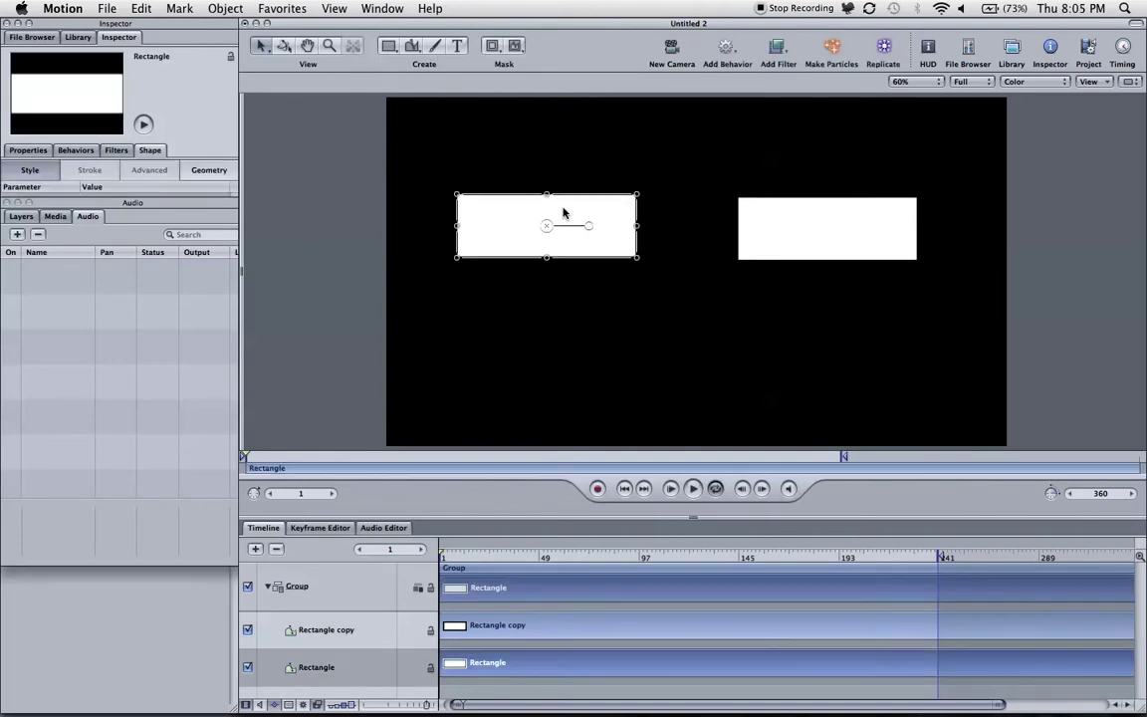
pyautogui.click(597, 310)
pyautogui.press('super+d')
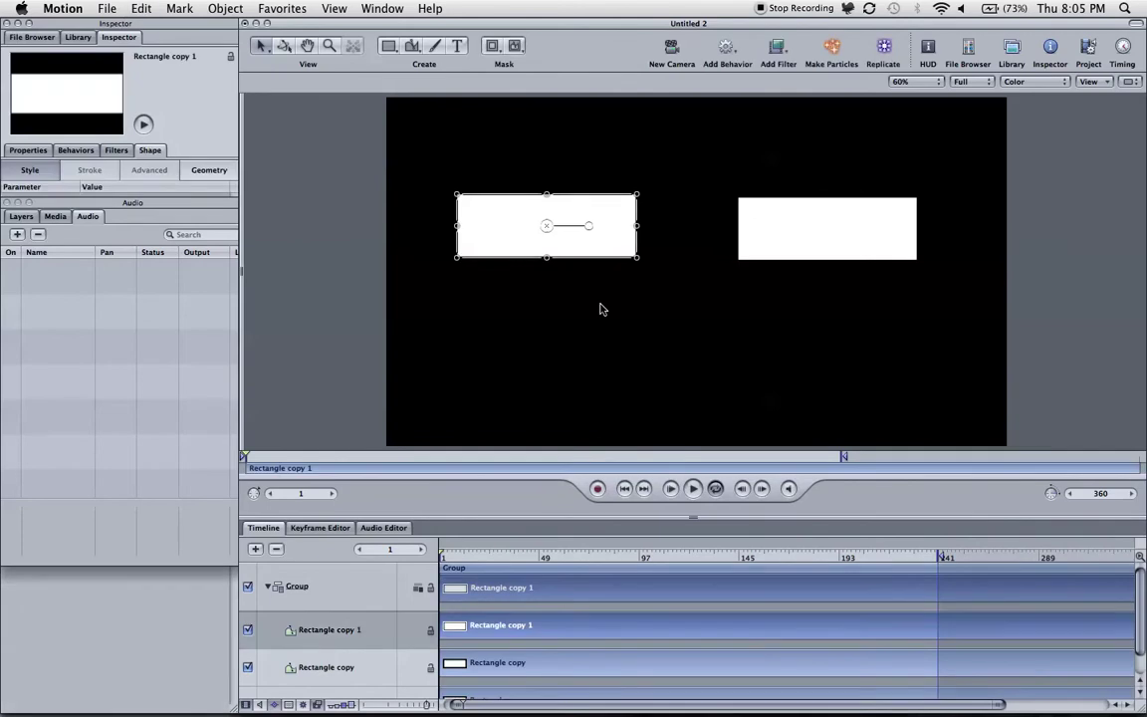
pyautogui.moveTo(592, 203); pyautogui.dragTo(661, 301)
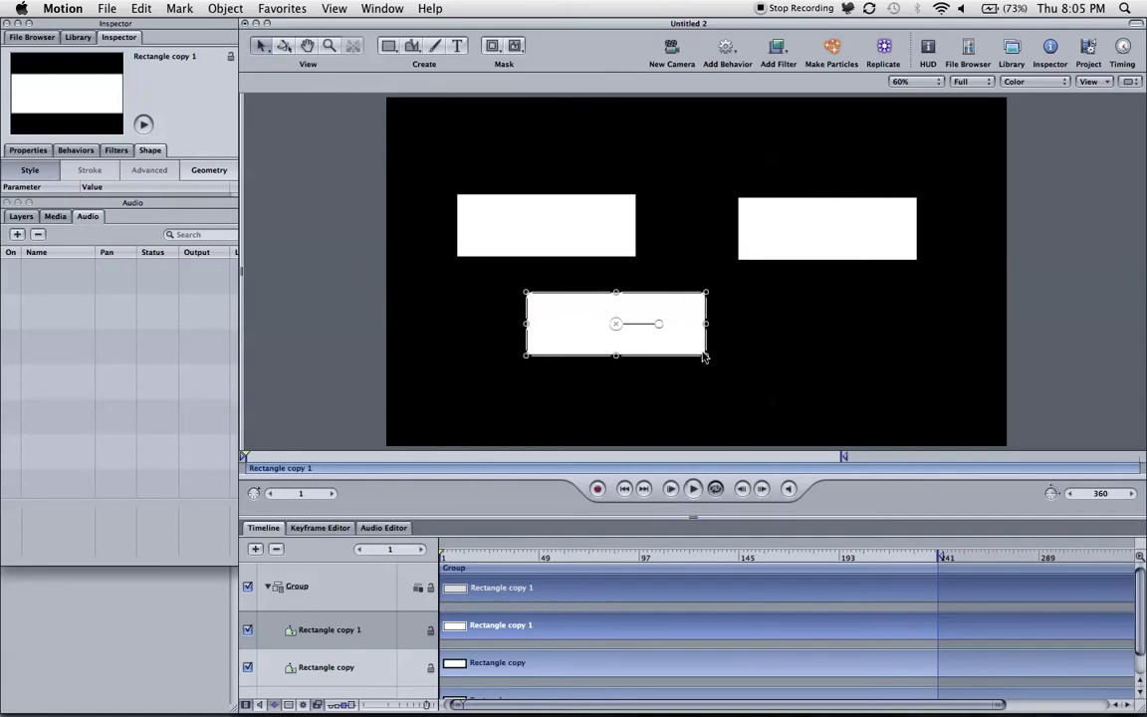
pyautogui.moveTo(703, 358); pyautogui.dragTo(754, 381)
# Create an empty Group 1 from the canvas shortcut menu, cancelling an accidental import
pyautogui.rightClick(788, 399)
pyautogui.click(740, 375)
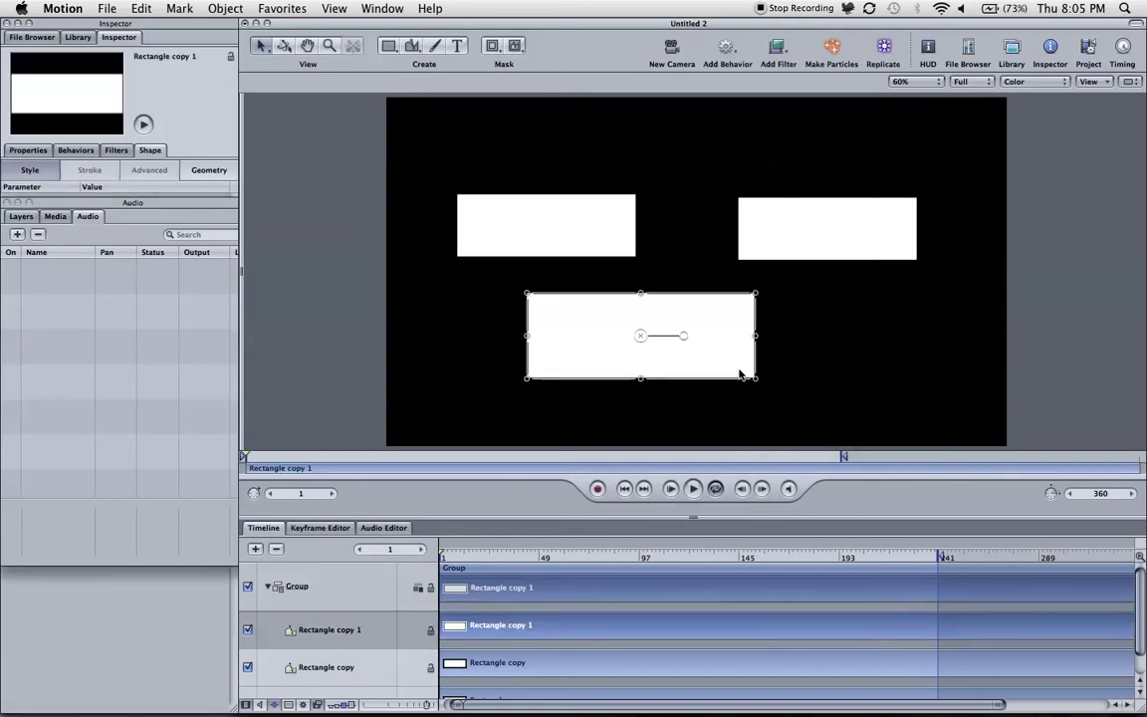
pyautogui.rightClick(759, 383)
pyautogui.click(788, 402)
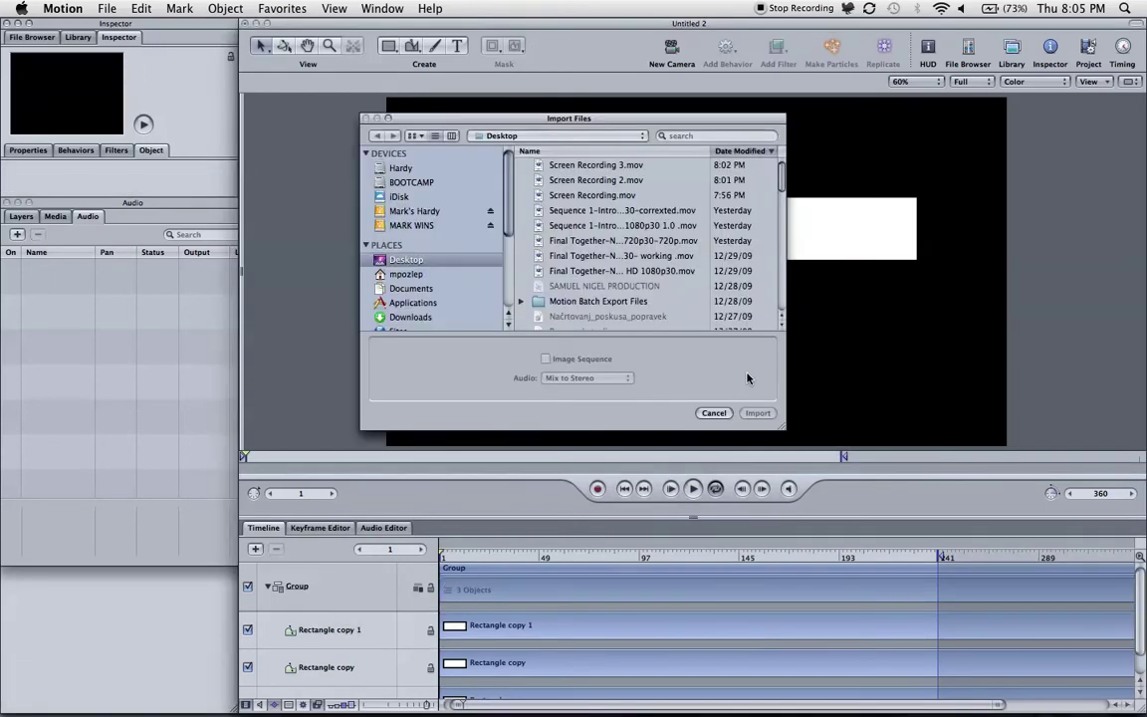
pyautogui.press('Escape')
pyautogui.click(742, 377)
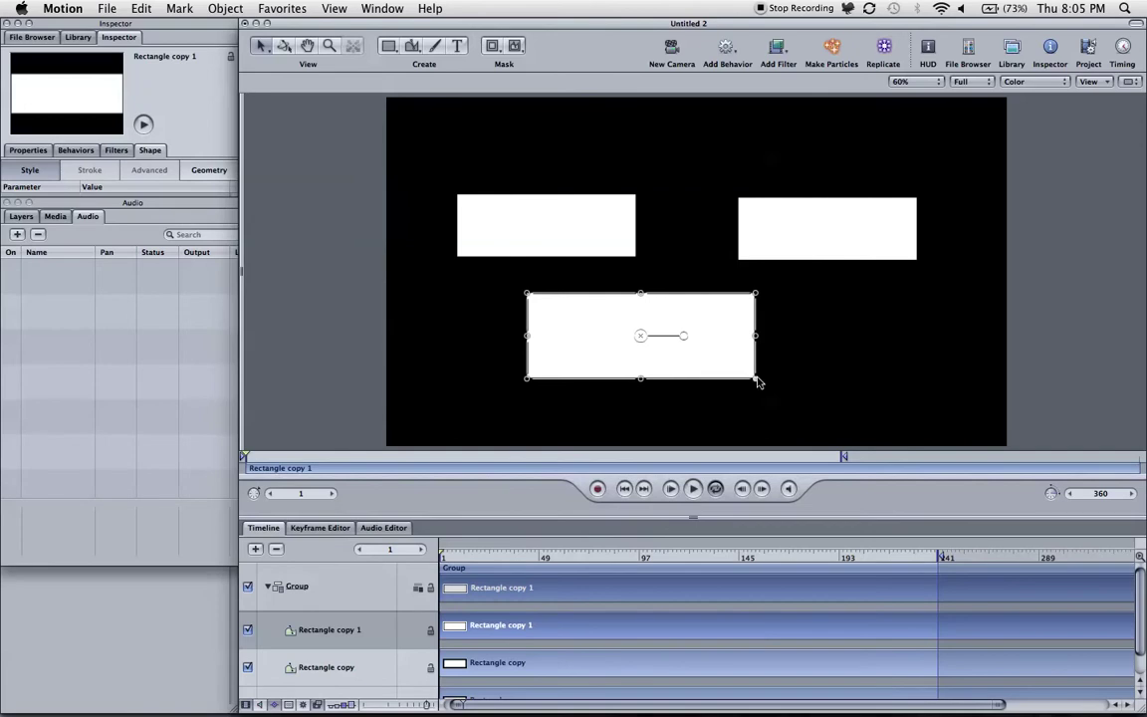
pyautogui.rightClick(758, 380)
pyautogui.click(791, 385)
# Resize the bottom rectangle with its corner handle until it is slightly narrower and shorter
pyautogui.click(686, 362)
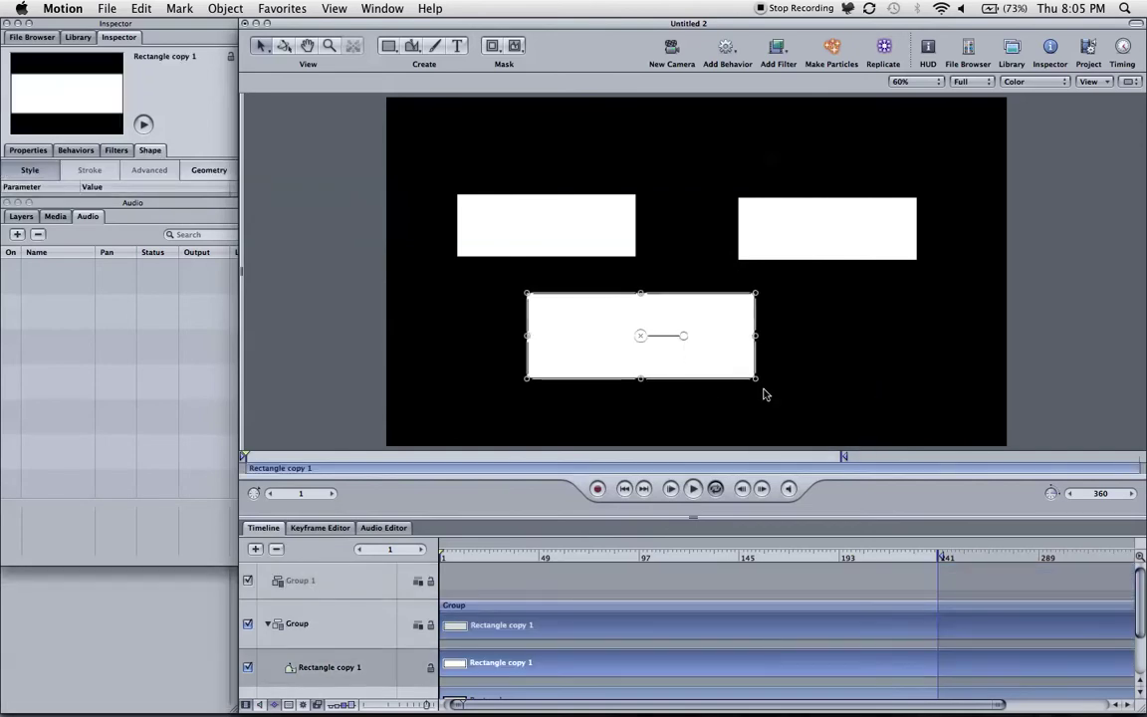
pyautogui.moveTo(757, 385)
pyautogui.mouseDown()
pyautogui.moveTo(783, 391)
pyautogui.moveTo(737, 382)
pyautogui.mouseUp()
pyautogui.moveTo(675, 334); pyautogui.dragTo(705, 340)
pyautogui.click(786, 338)
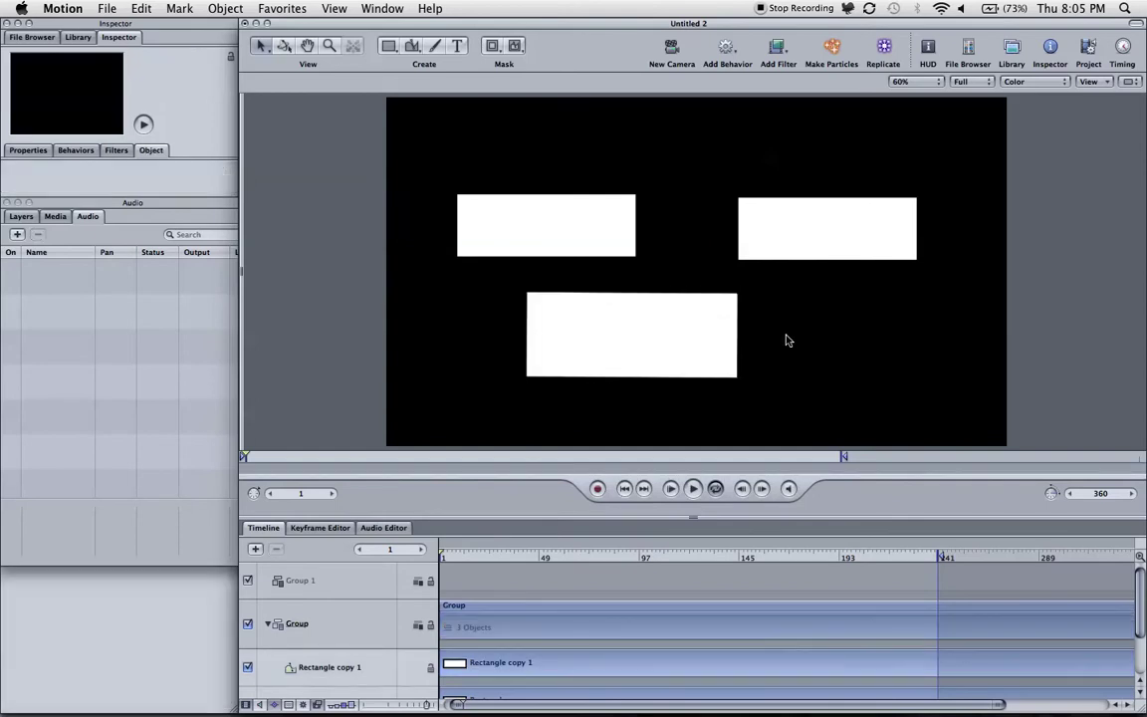
pyautogui.click(716, 332)
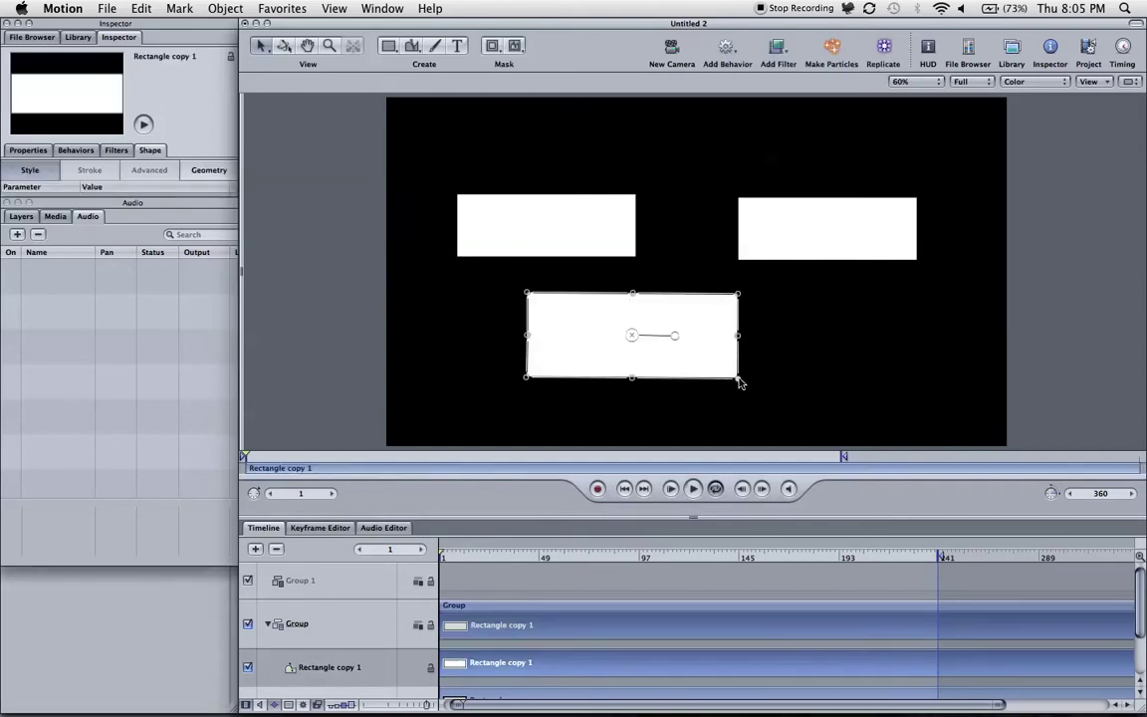
pyautogui.moveTo(738, 381); pyautogui.dragTo(801, 406)
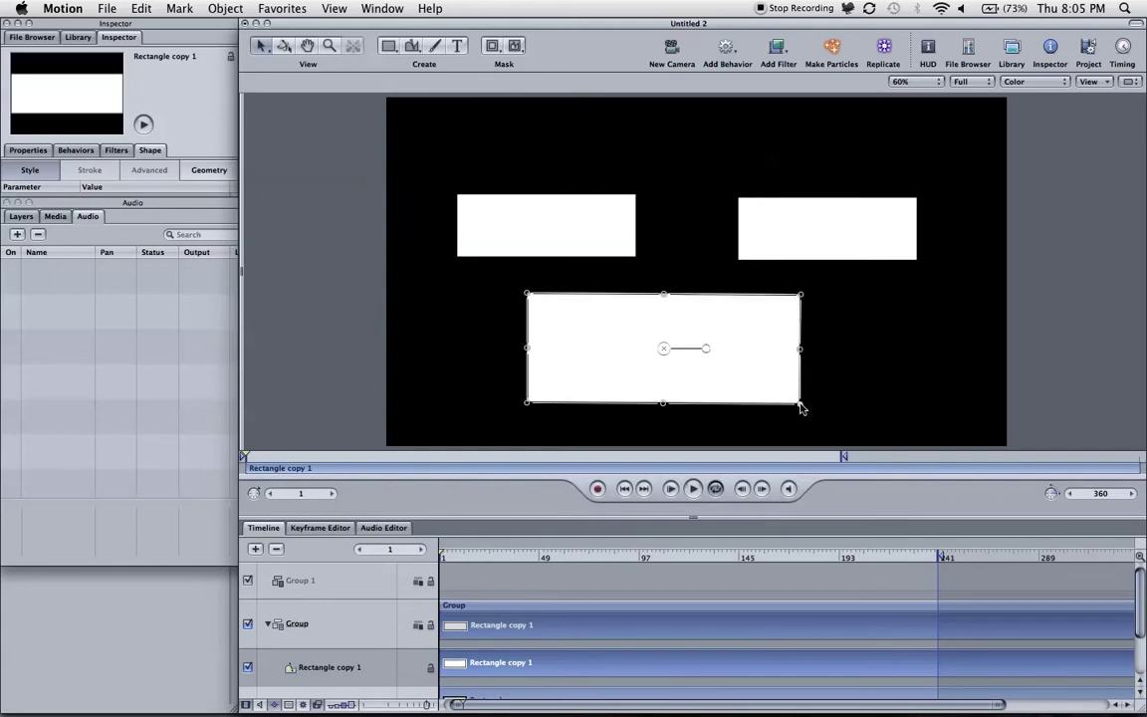
pyautogui.click(834, 396)
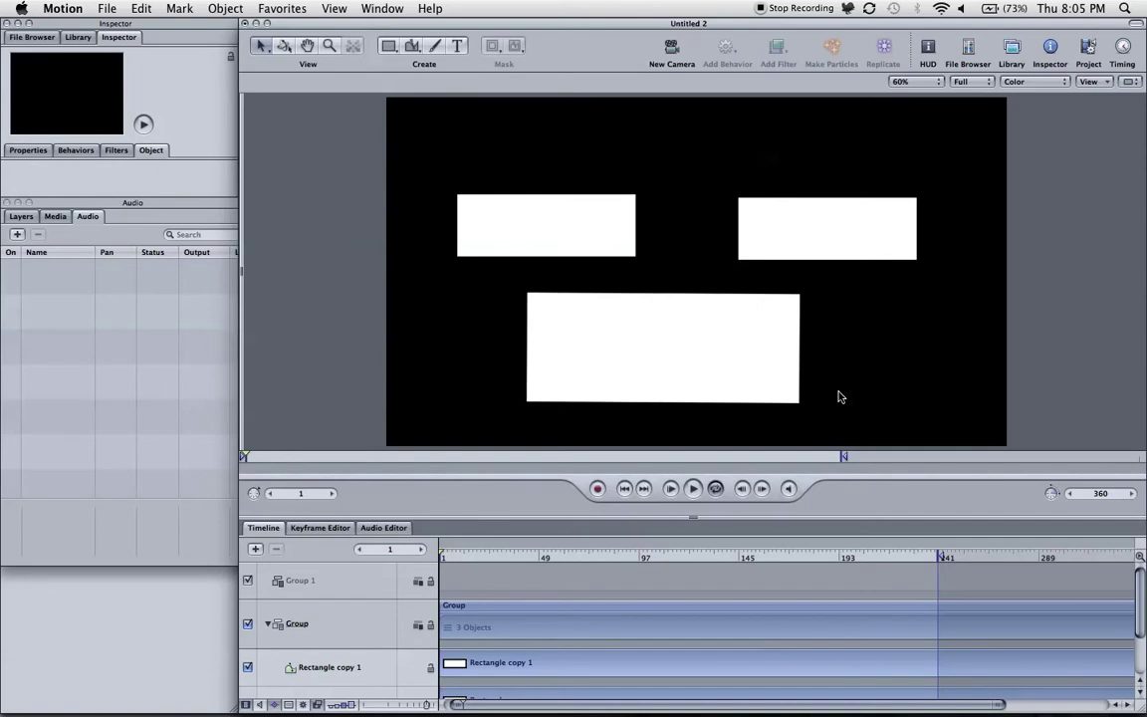
pyautogui.click(737, 335)
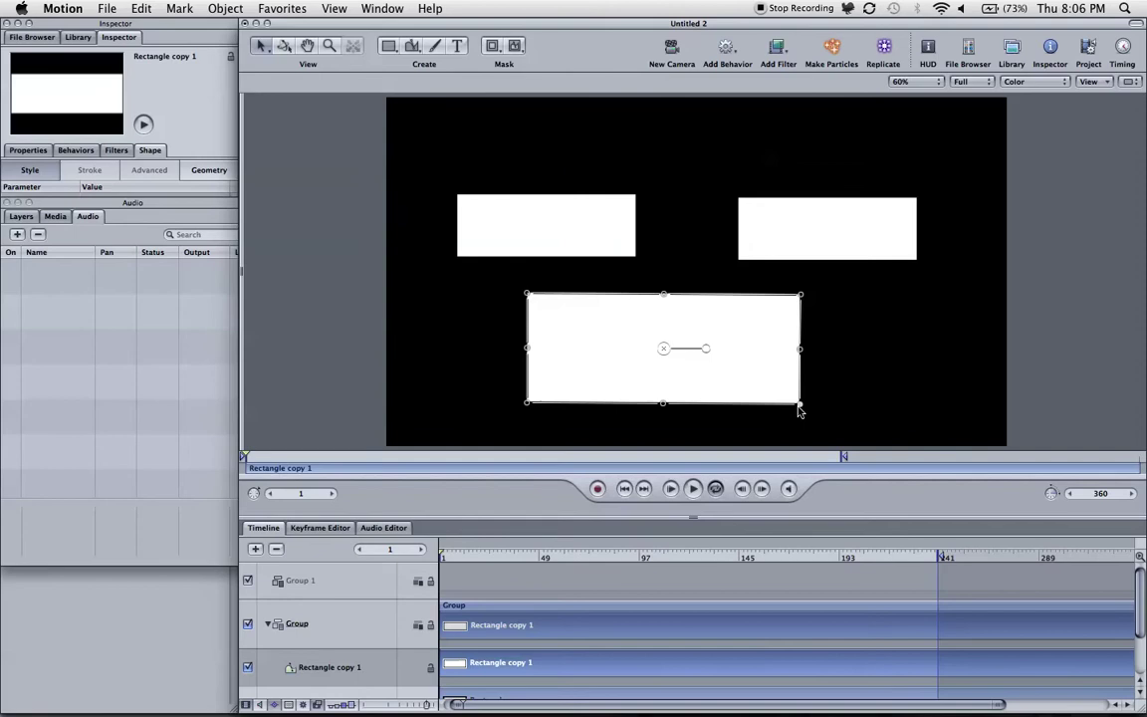
pyautogui.moveTo(800, 410); pyautogui.dragTo(736, 377)
pyautogui.click(812, 363)
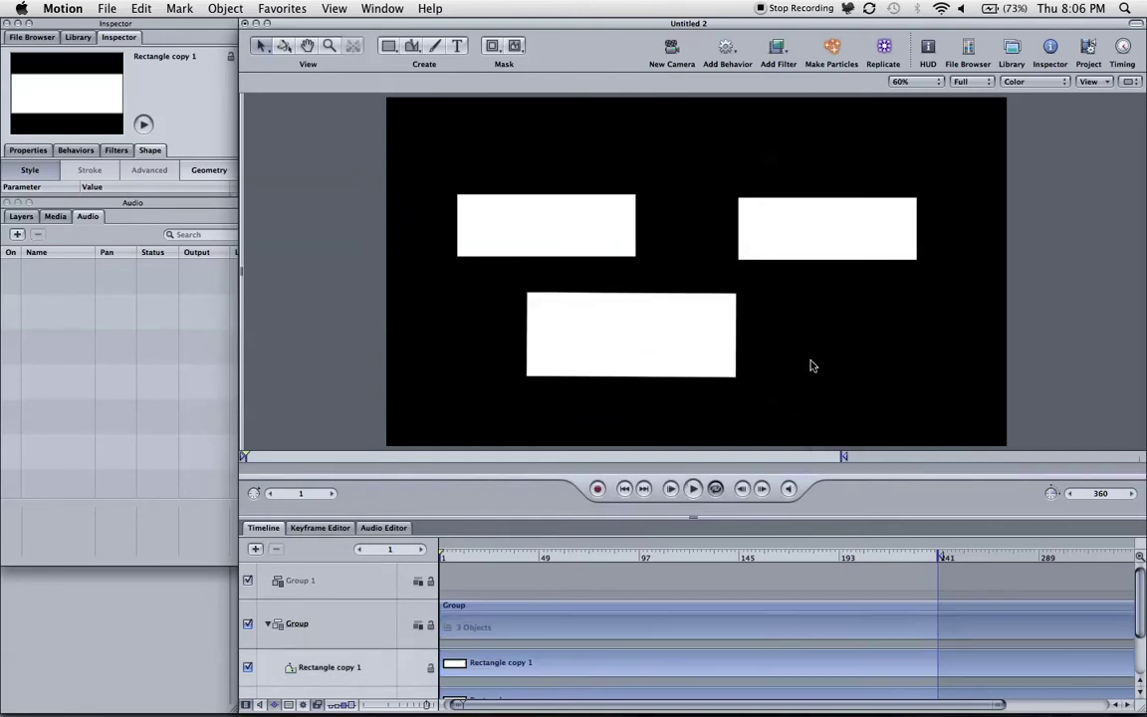
# Add a 'This' text layer in the top-left rectangle with the Text tool
pyautogui.click(457, 45)
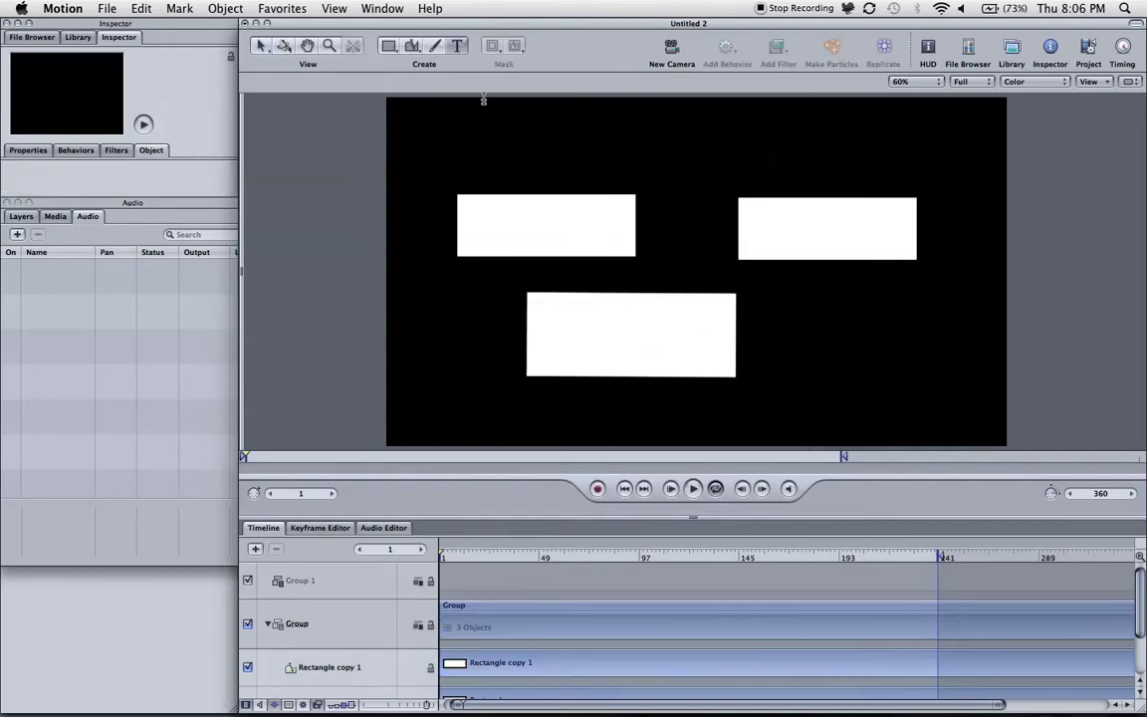
pyautogui.click(474, 229)
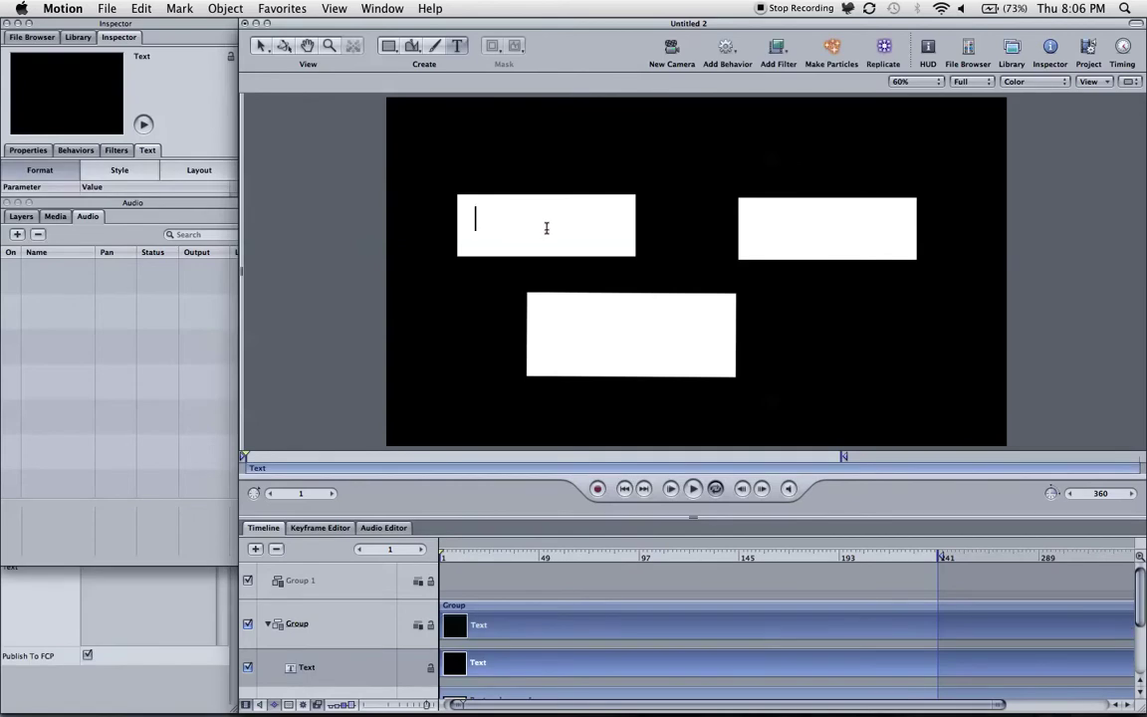
pyautogui.write('This')
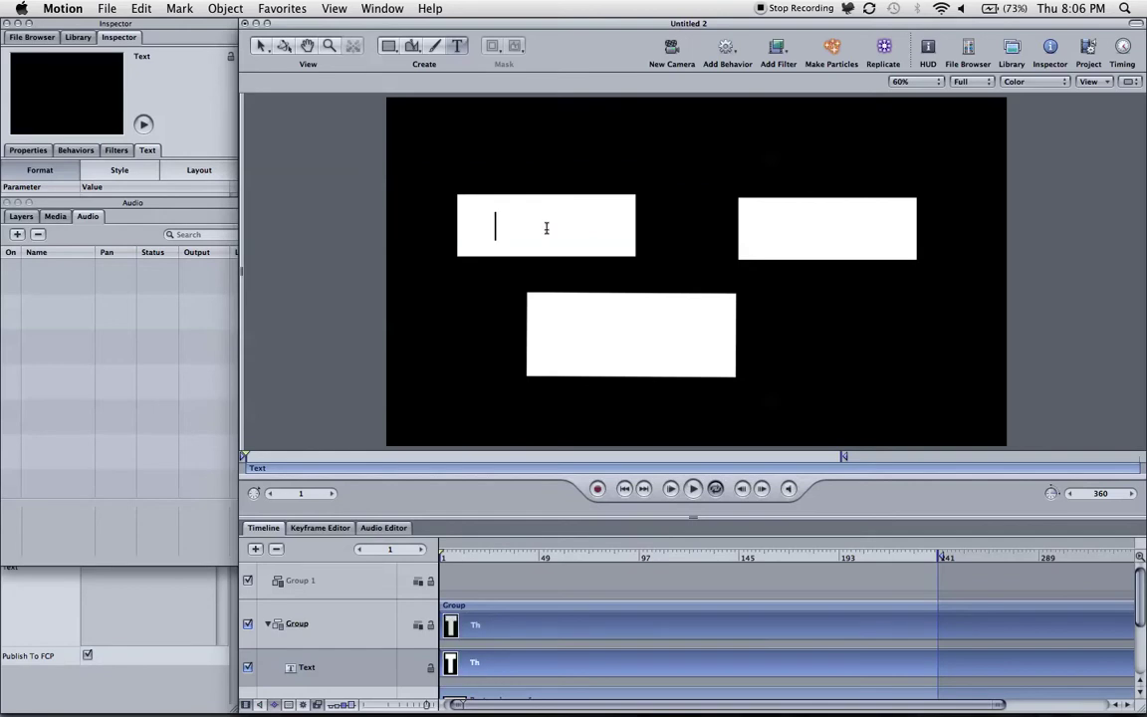
pyautogui.click(458, 56)
# Add 'Is' in the top-right rectangle and 'A Test' in the bottom rectangle
pyautogui.click(785, 239)
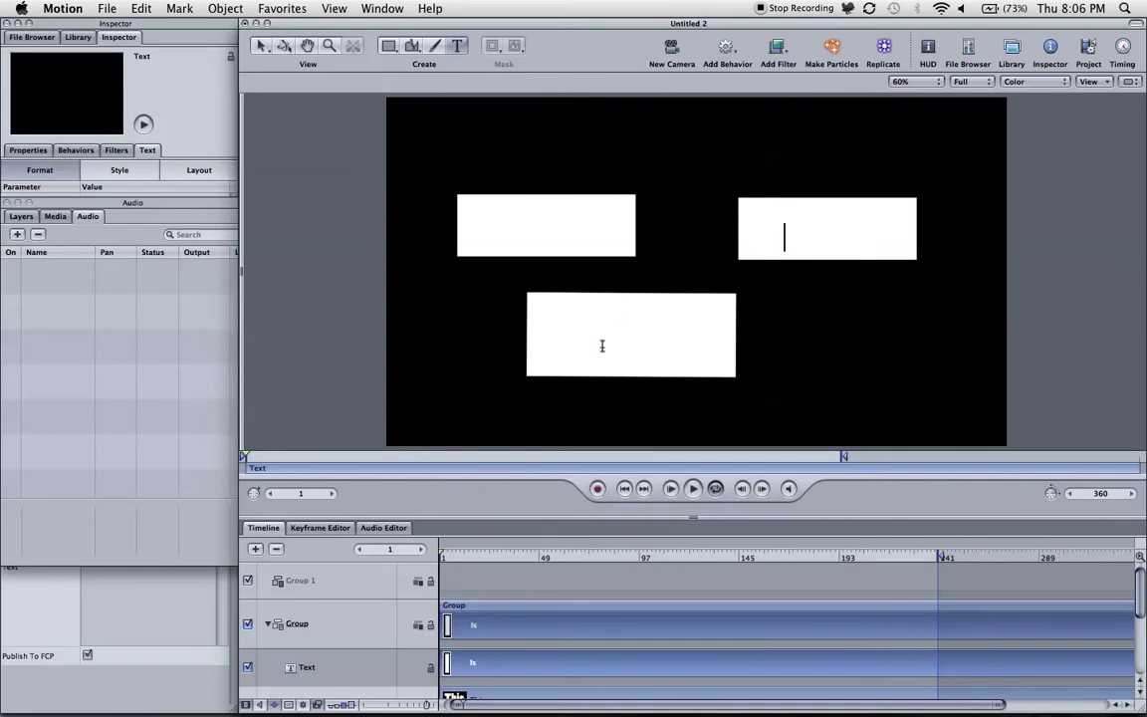
pyautogui.click(558, 350)
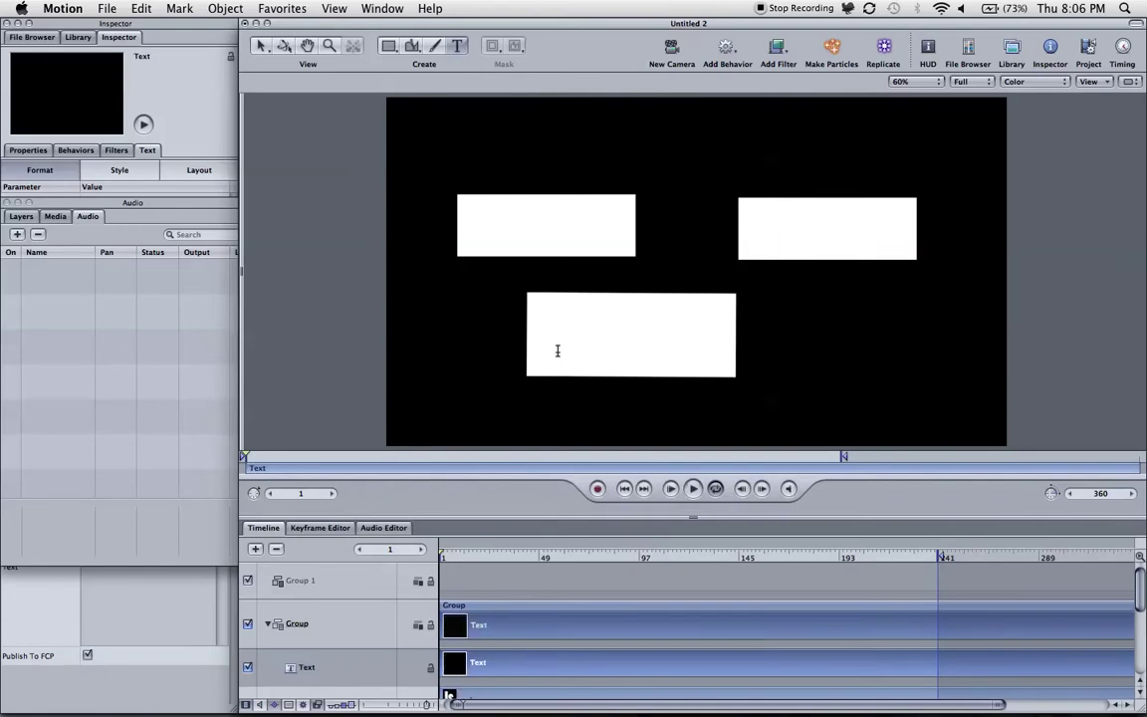
pyautogui.write('A Test')
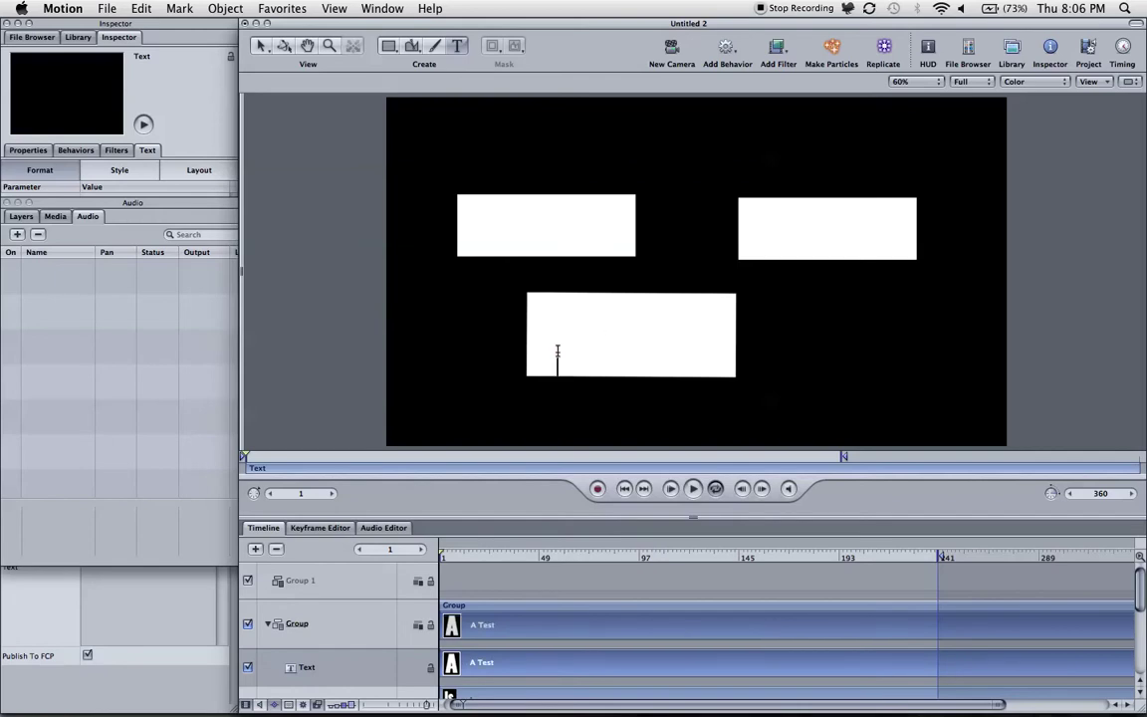
pyautogui.click(261, 46)
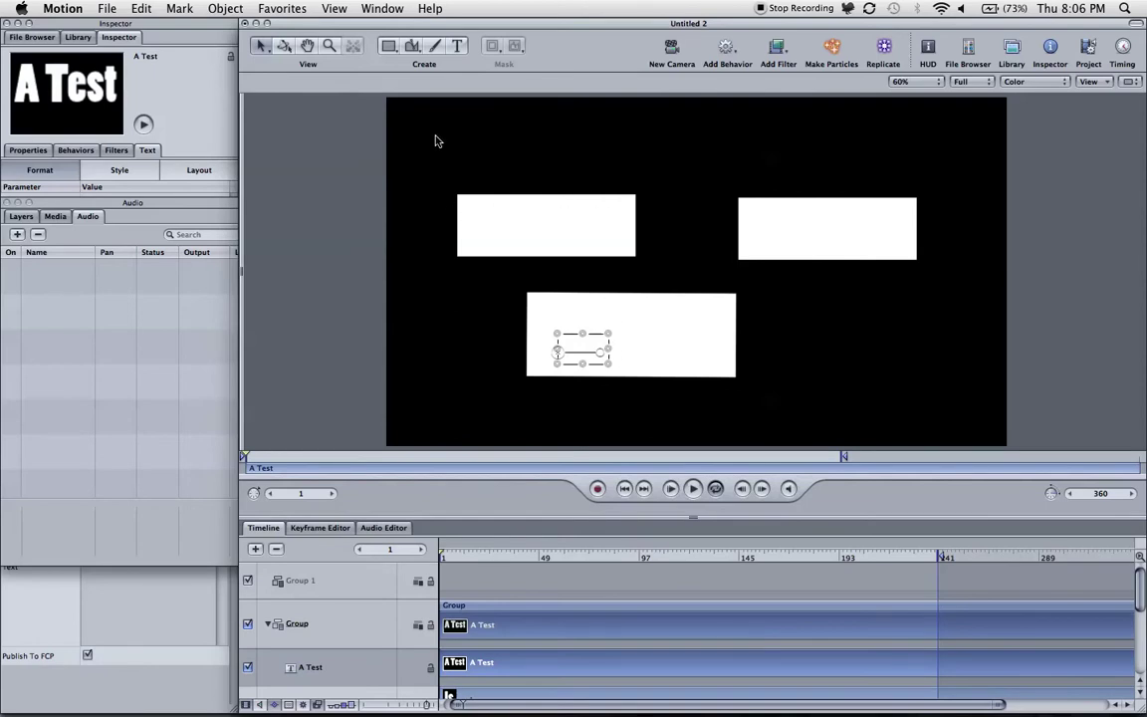
# Move the audio palette aside and select the white rectangles on the canvas in turn
pyautogui.click(522, 241)
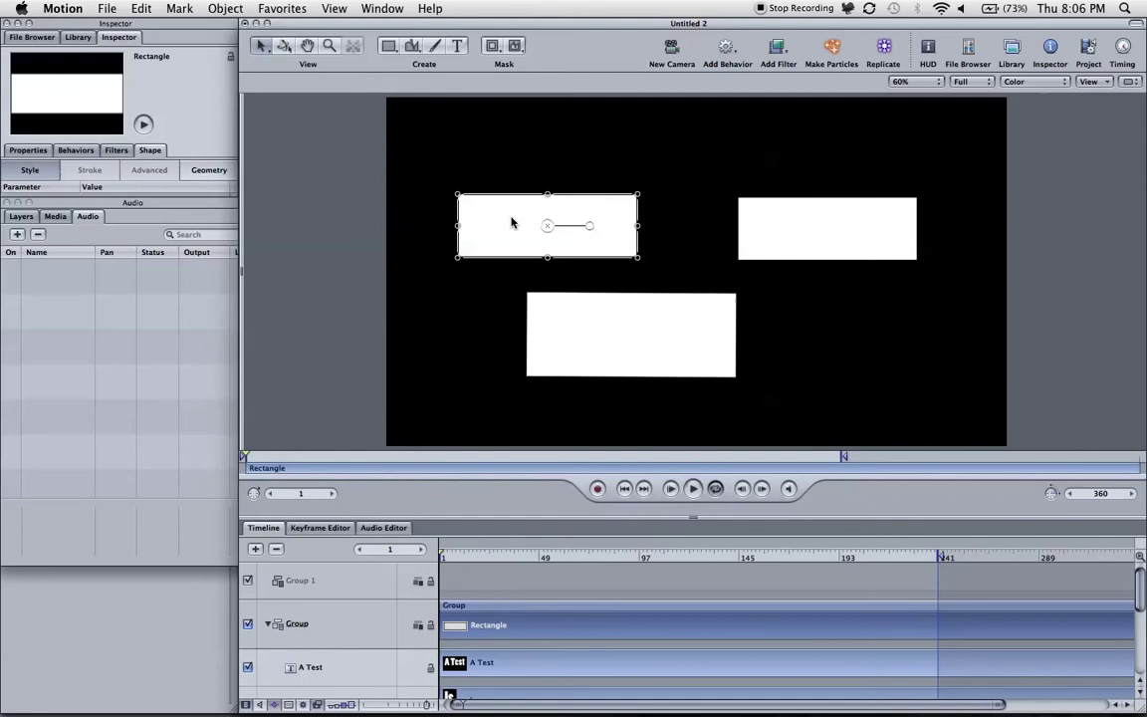
pyautogui.click(789, 236)
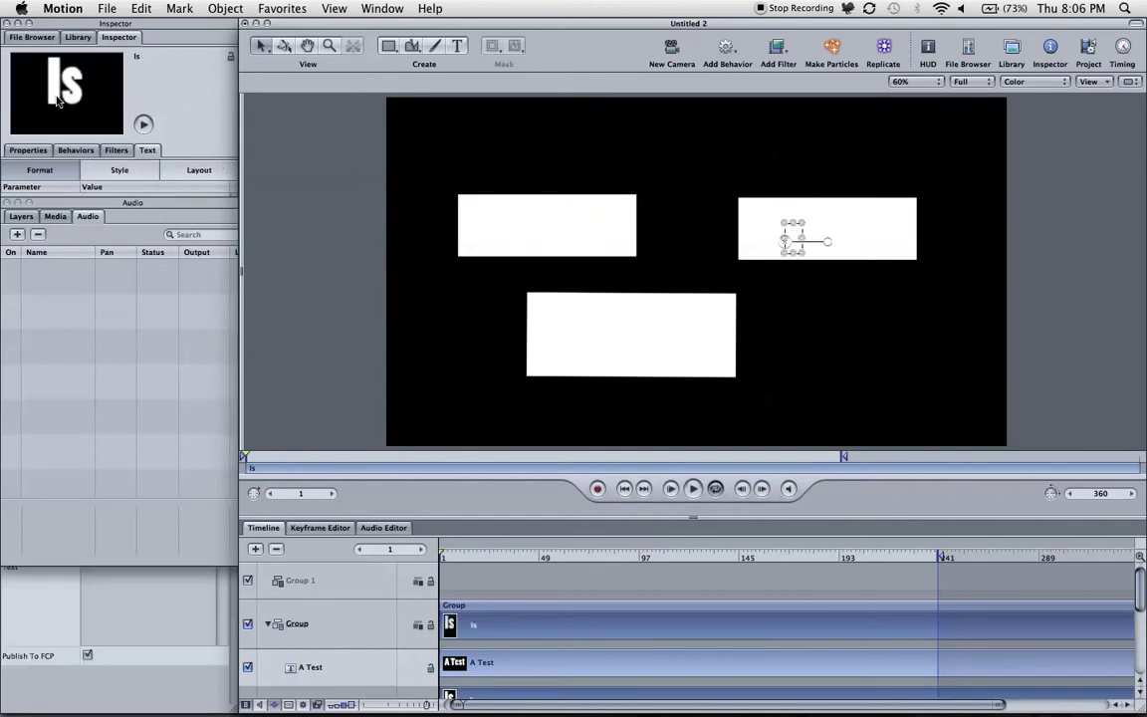
pyautogui.moveTo(77, 202); pyautogui.dragTo(617, 648)
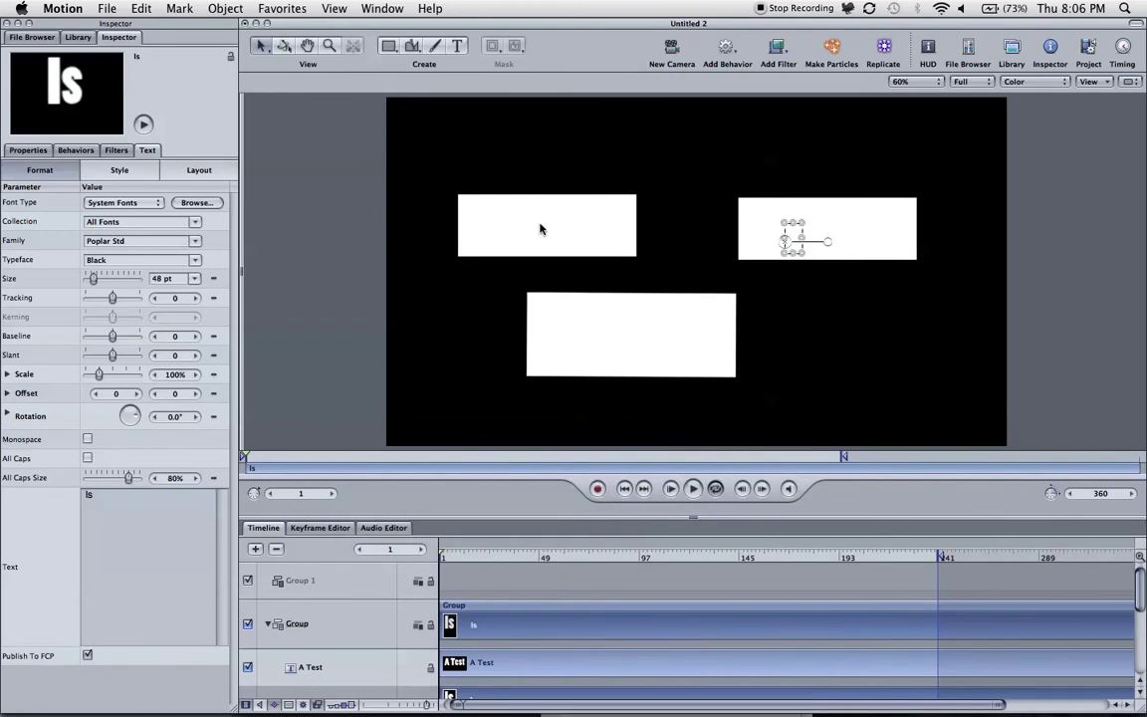
pyautogui.click(538, 225)
pyautogui.click(813, 236)
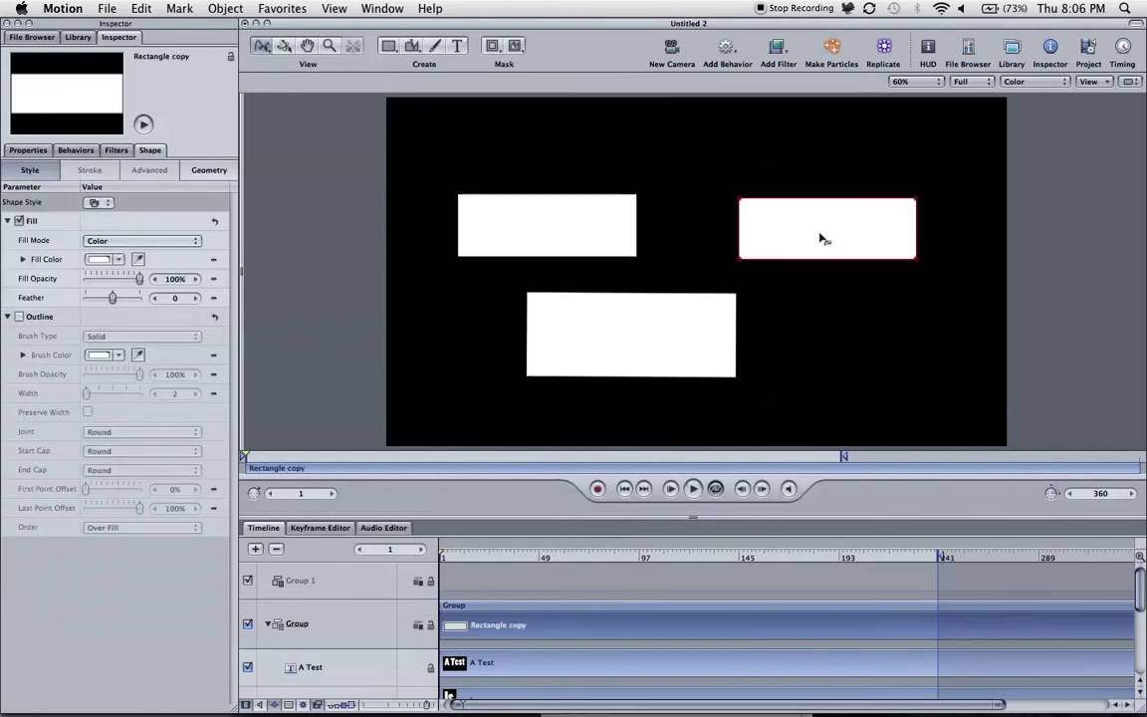
pyautogui.click(635, 345)
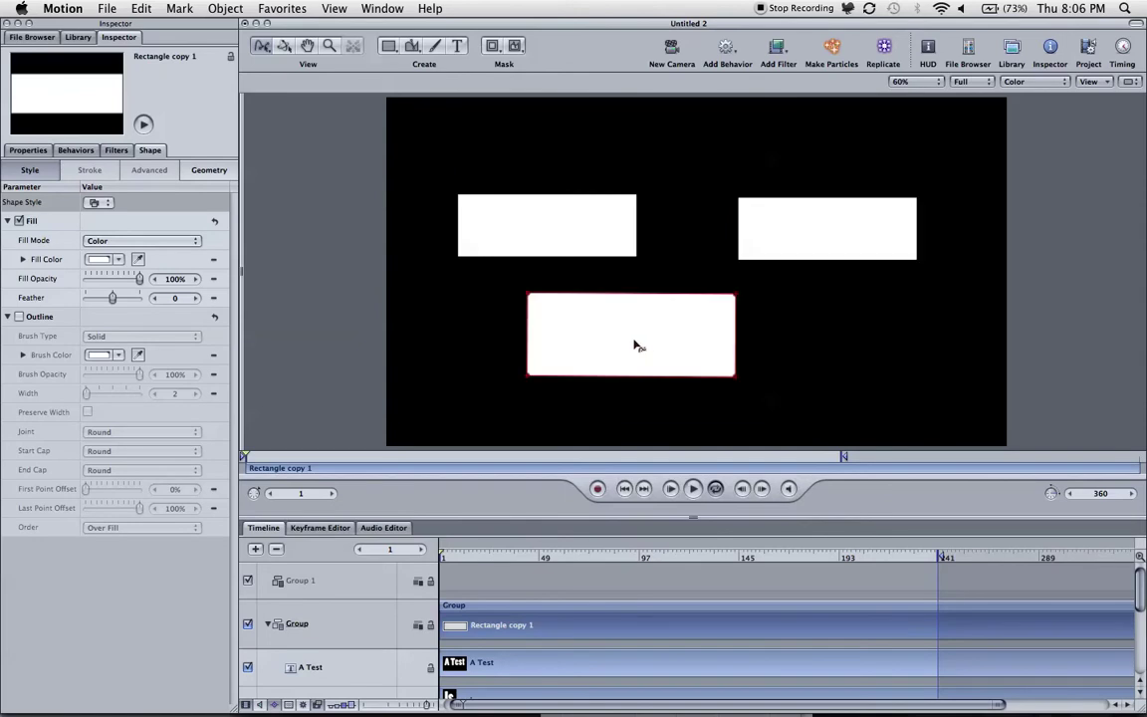
pyautogui.press('shift+super+a')
pyautogui.click(502, 236)
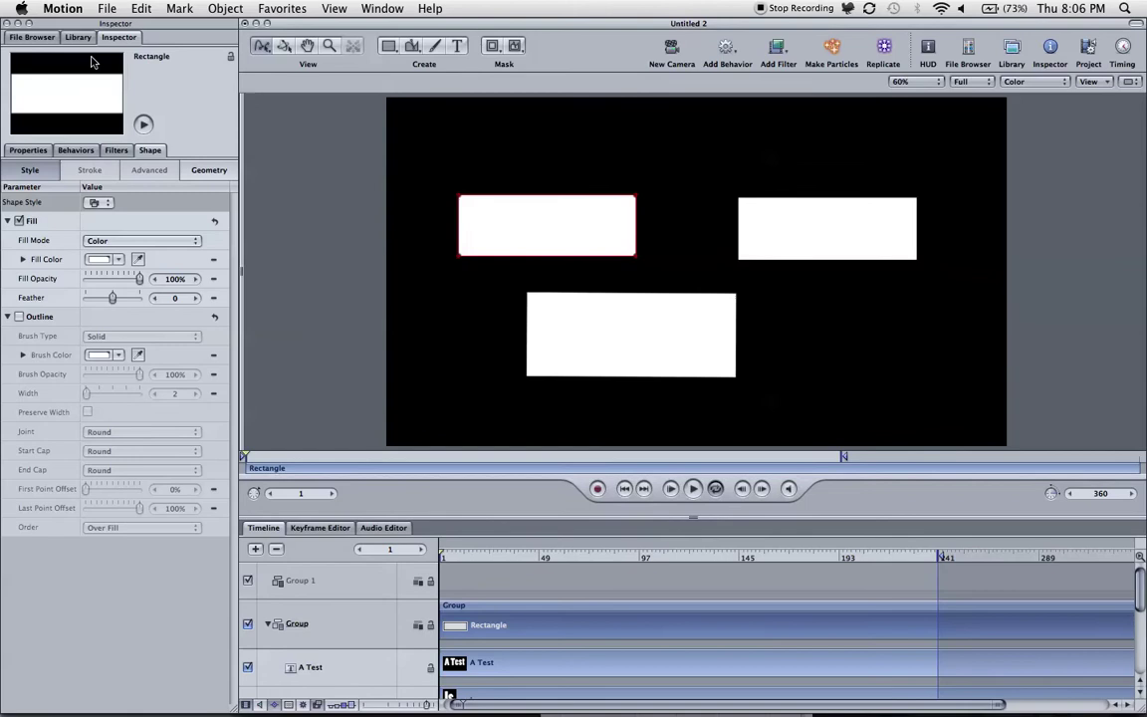
# Browse the Library and File Browser panes, then pick a transform tool for the bottom rectangle
pyautogui.click(74, 38)
pyautogui.click(39, 38)
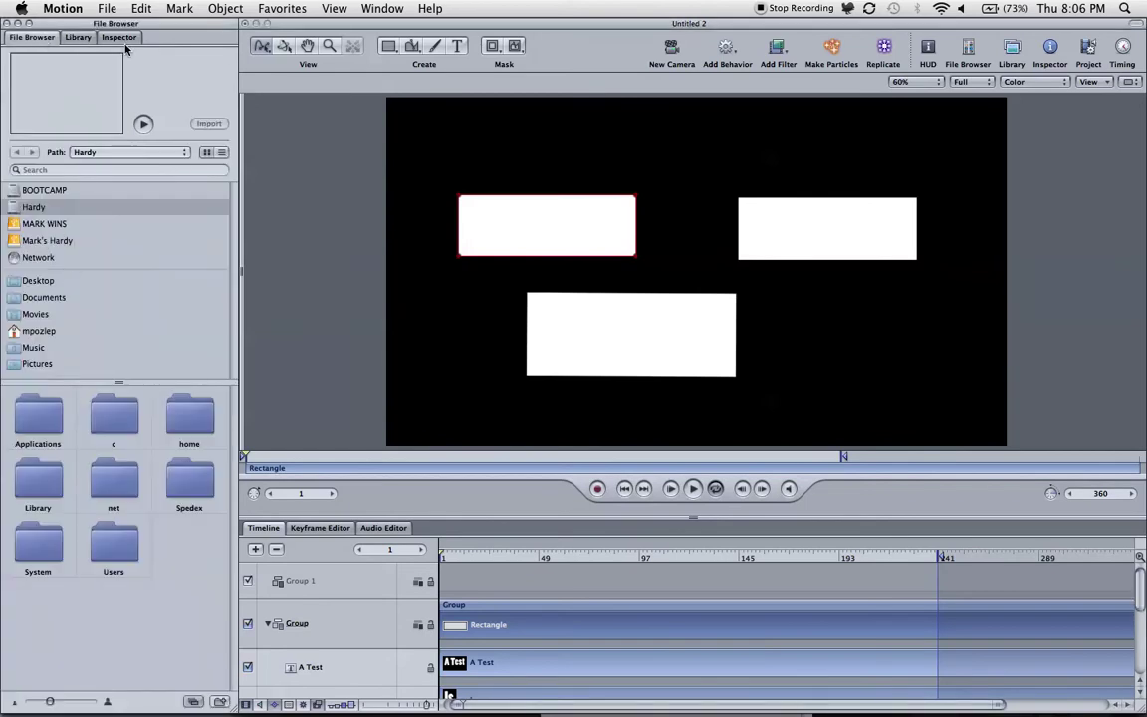
pyautogui.click(118, 37)
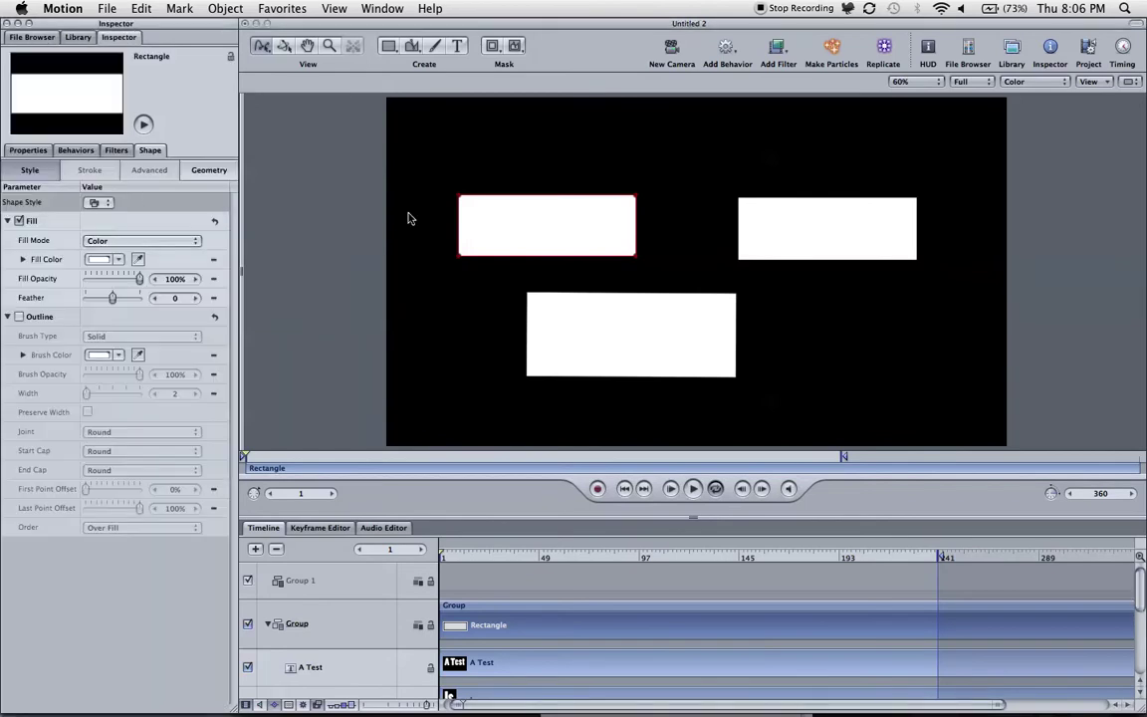
pyautogui.click(581, 301)
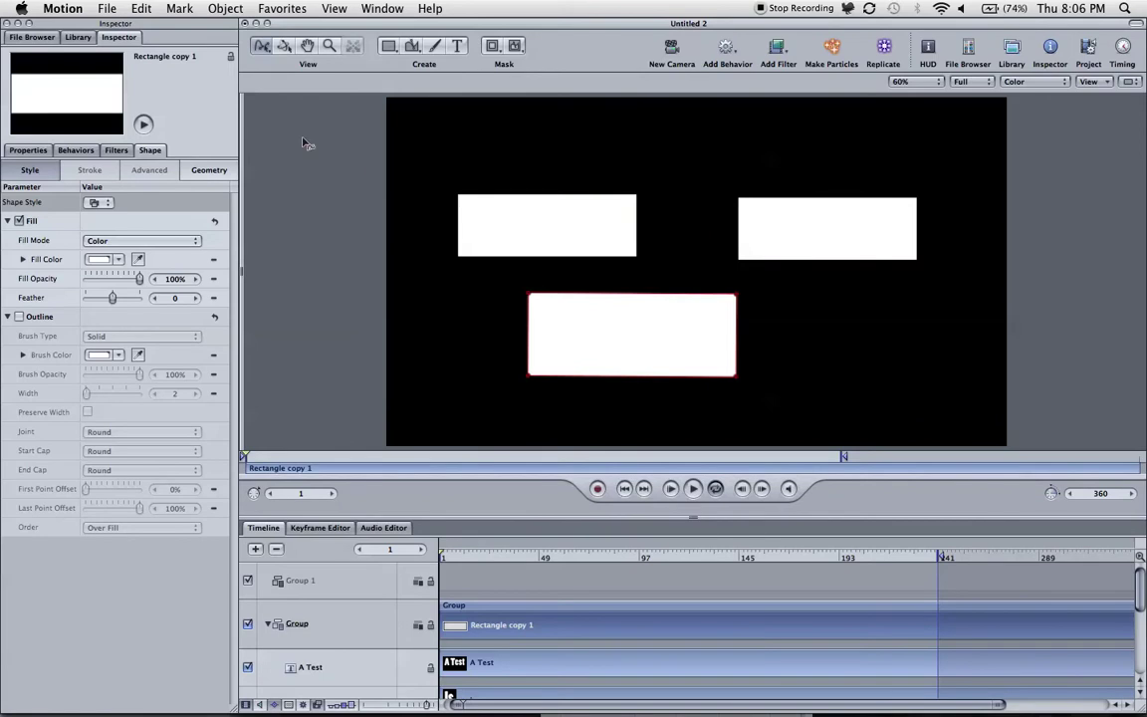
pyautogui.click(261, 50)
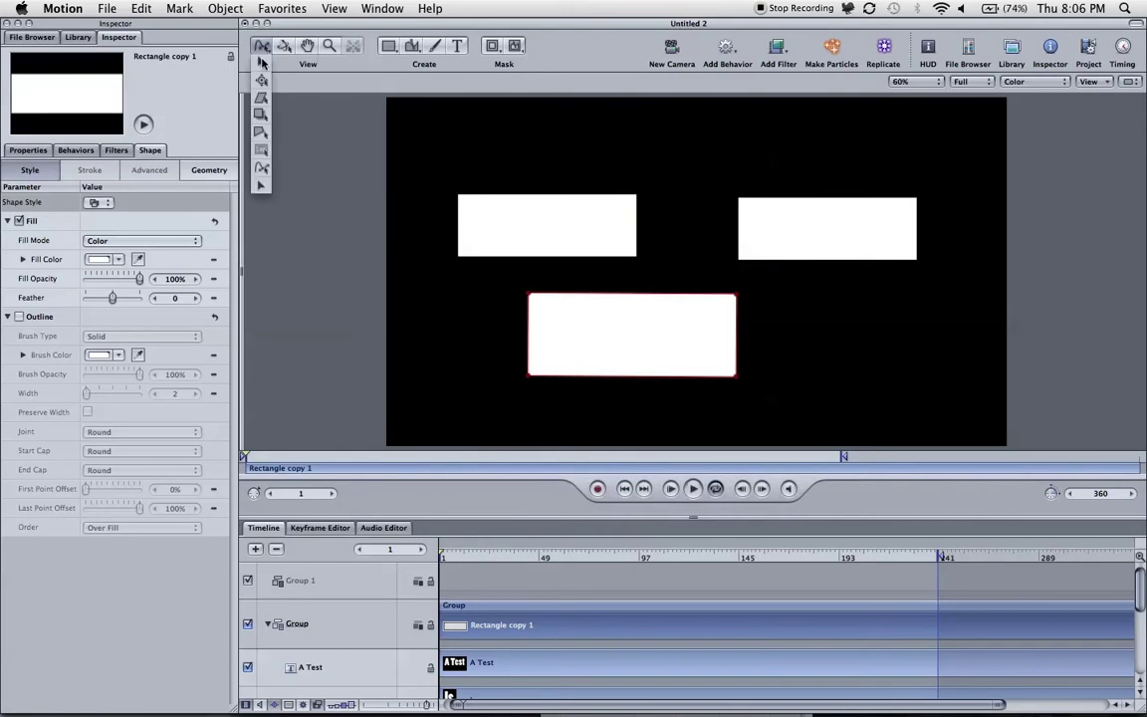
pyautogui.click(262, 67)
pyautogui.click(681, 379)
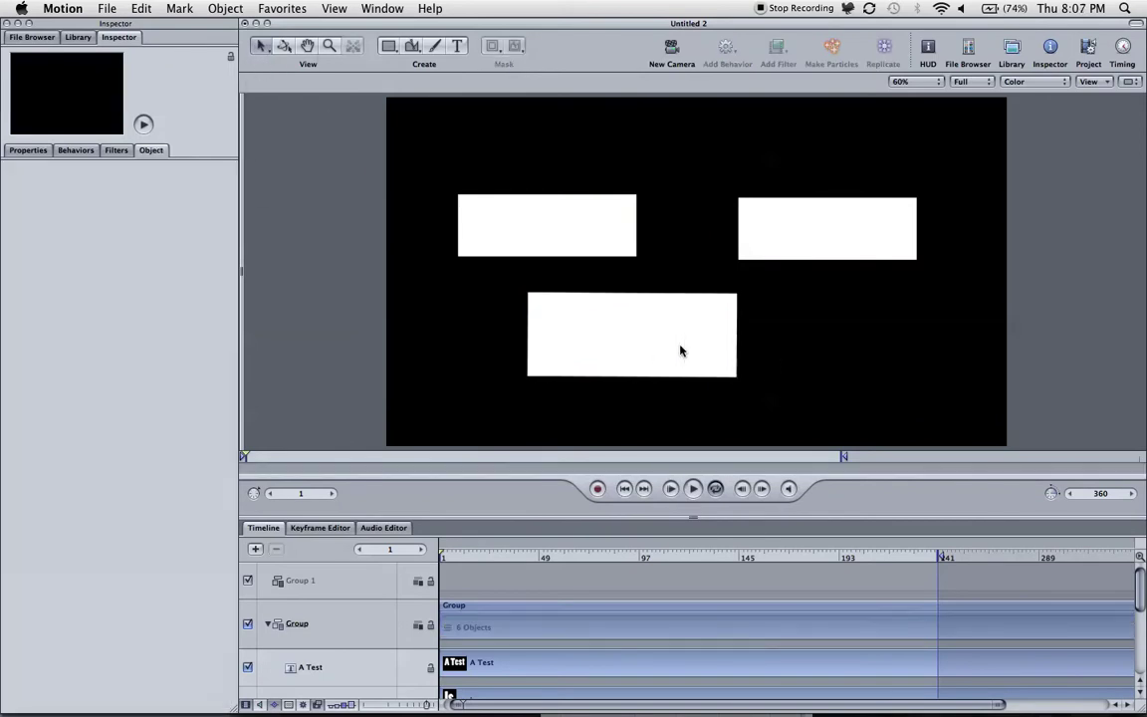
pyautogui.click(653, 350)
pyautogui.click(763, 348)
# Scale the A Test text to 256% and nudge it slightly left and down over the bottom rectangle
pyautogui.click(576, 356)
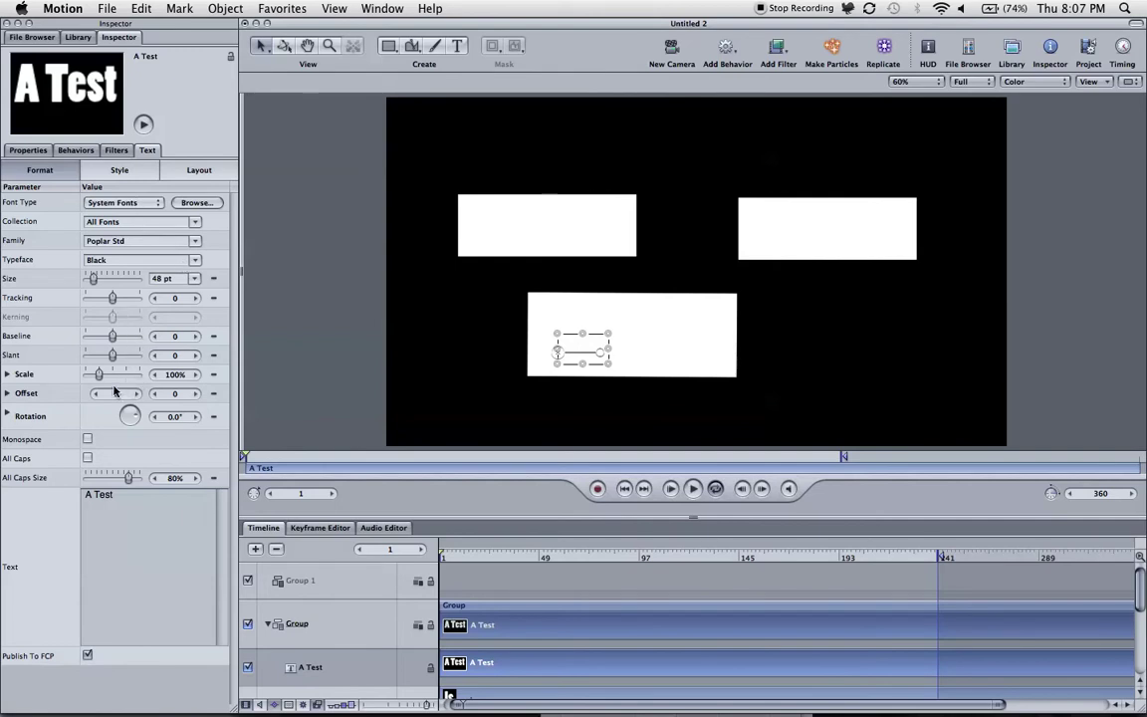
pyautogui.moveTo(98, 373); pyautogui.dragTo(118, 376)
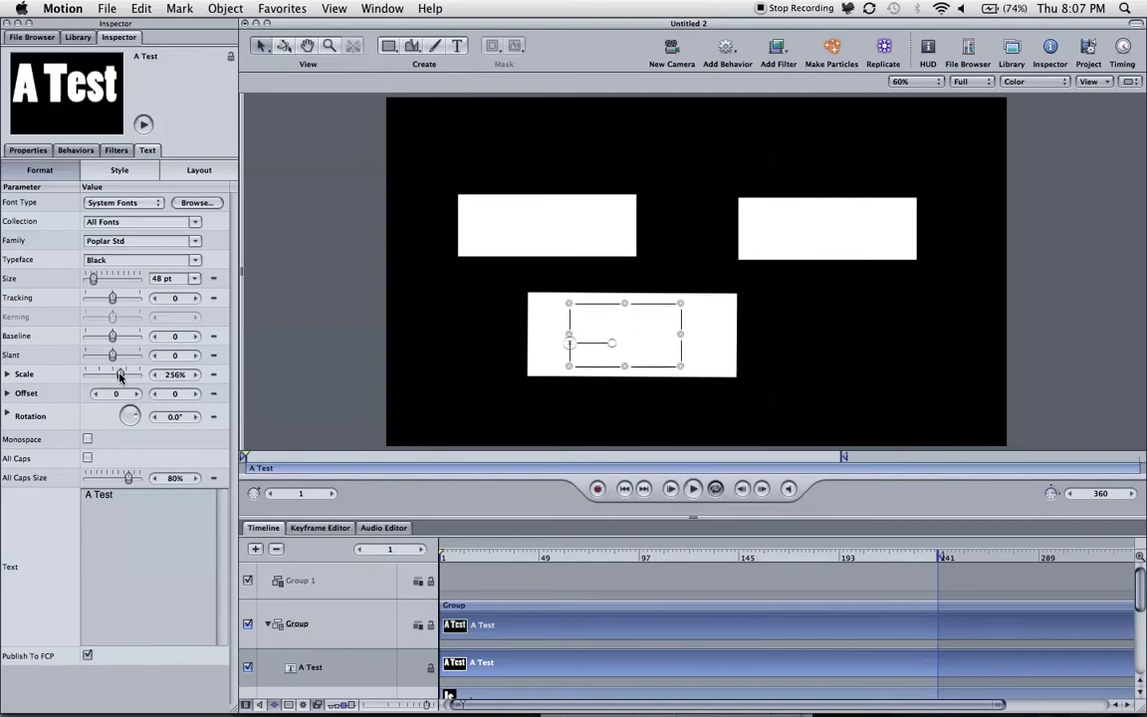
pyautogui.click(637, 357)
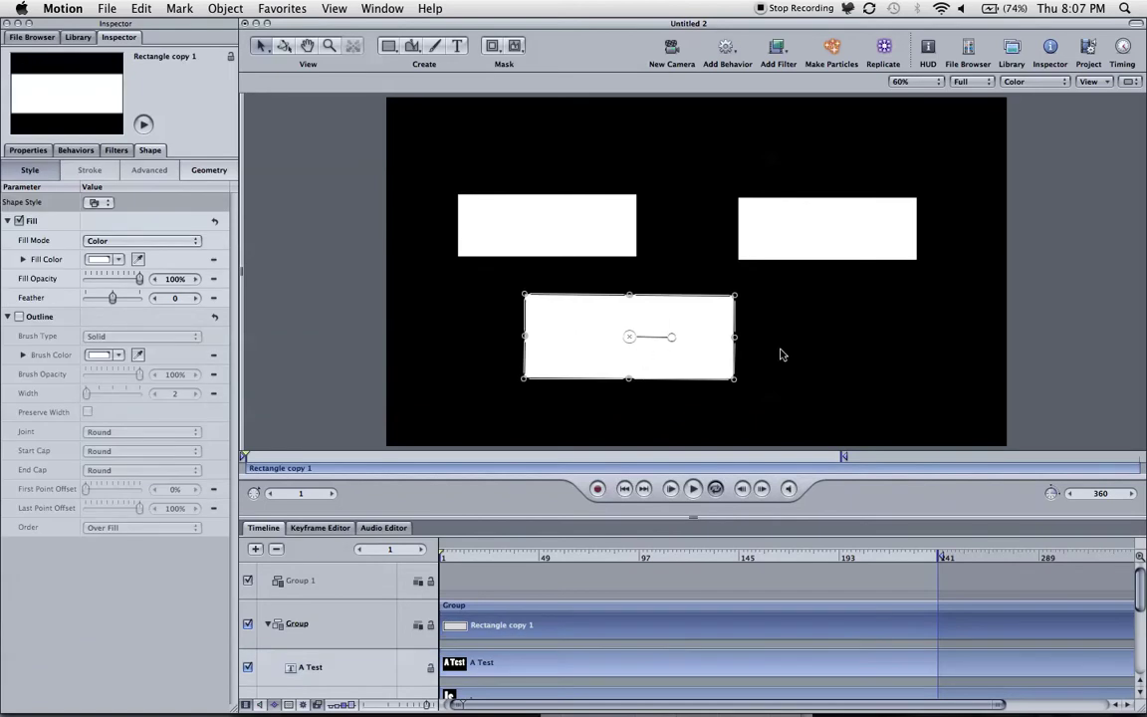
pyautogui.click(781, 354)
pyautogui.click(619, 347)
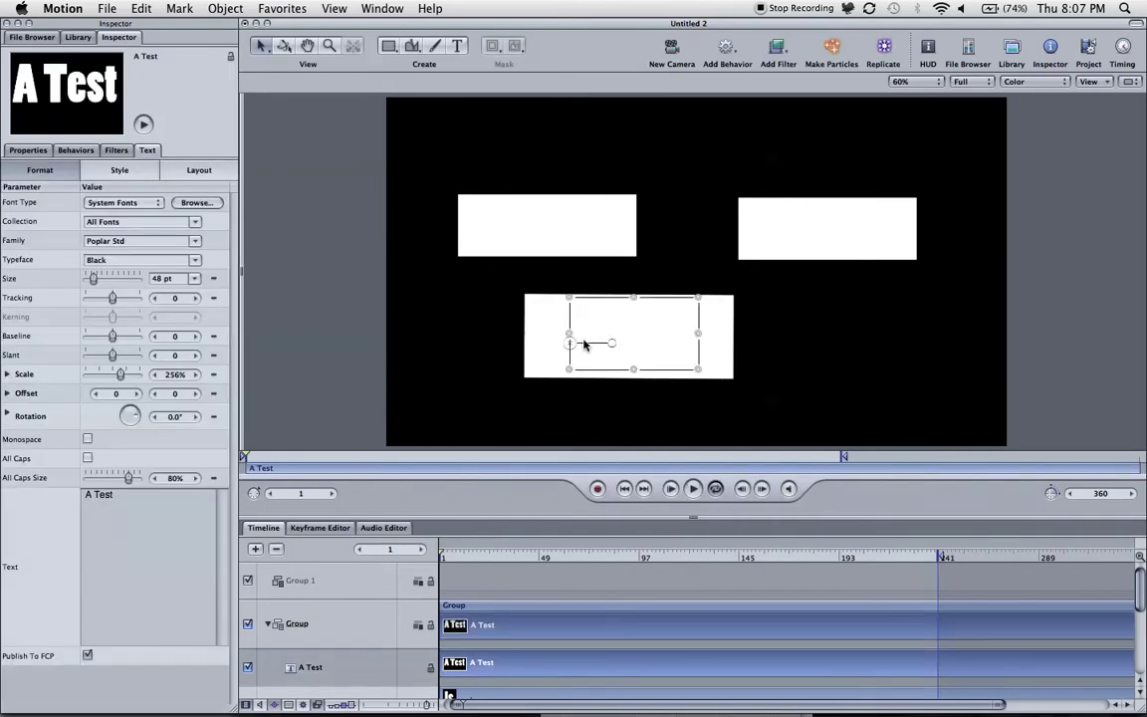
pyautogui.moveTo(620, 345); pyautogui.dragTo(614, 348)
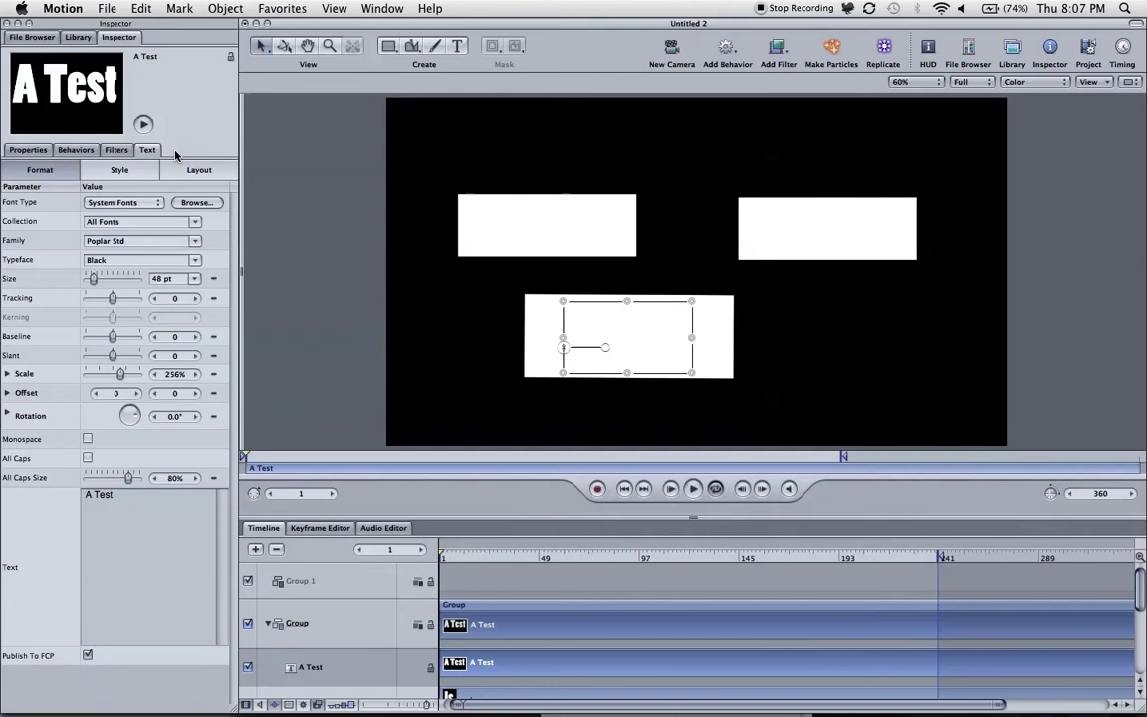
pyautogui.click(120, 170)
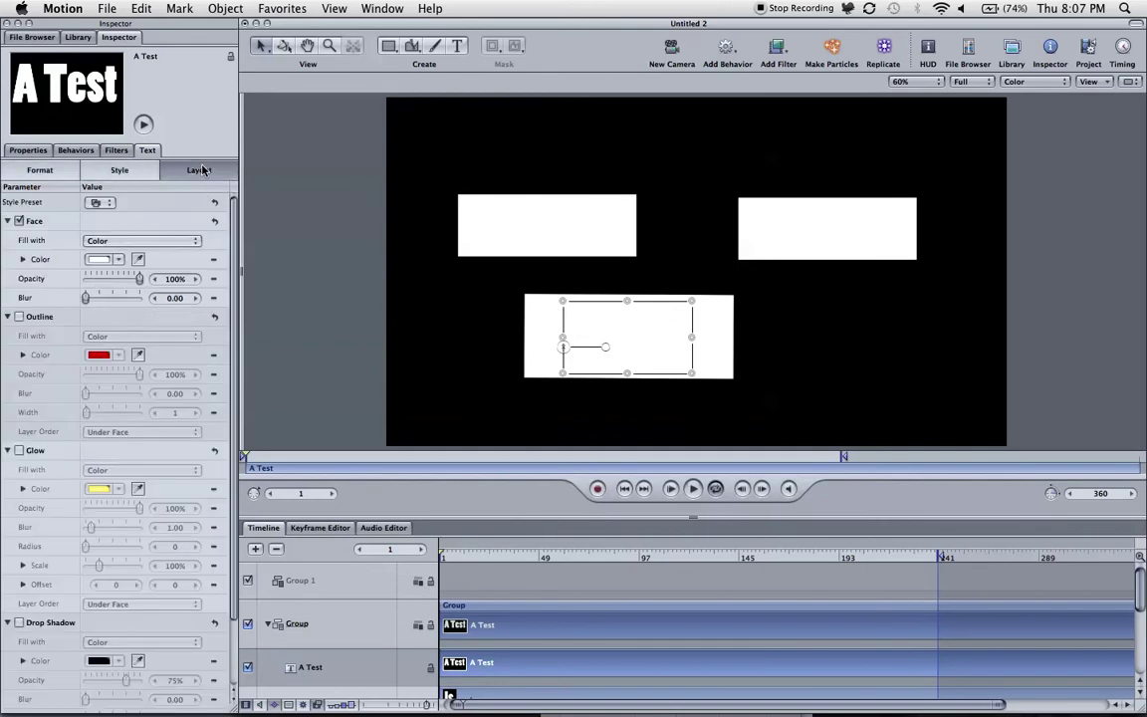
# Turn on Outline and turn off Face for the A Test text
pyautogui.click(185, 170)
pyautogui.click(115, 172)
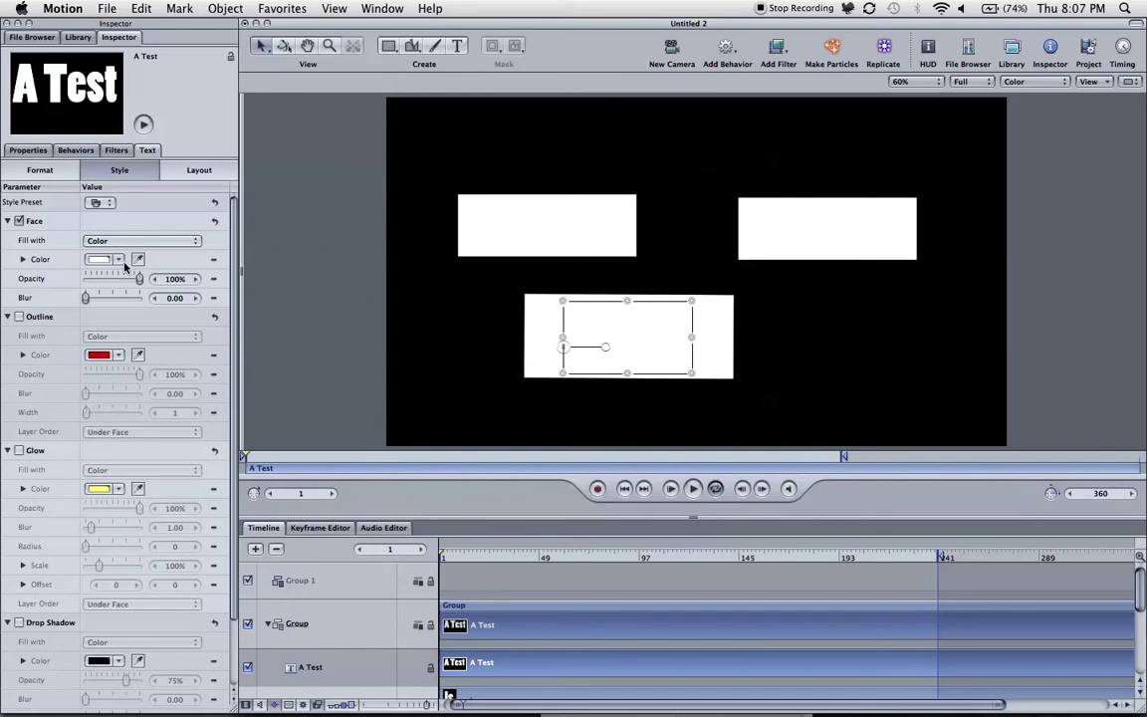
pyautogui.click(18, 318)
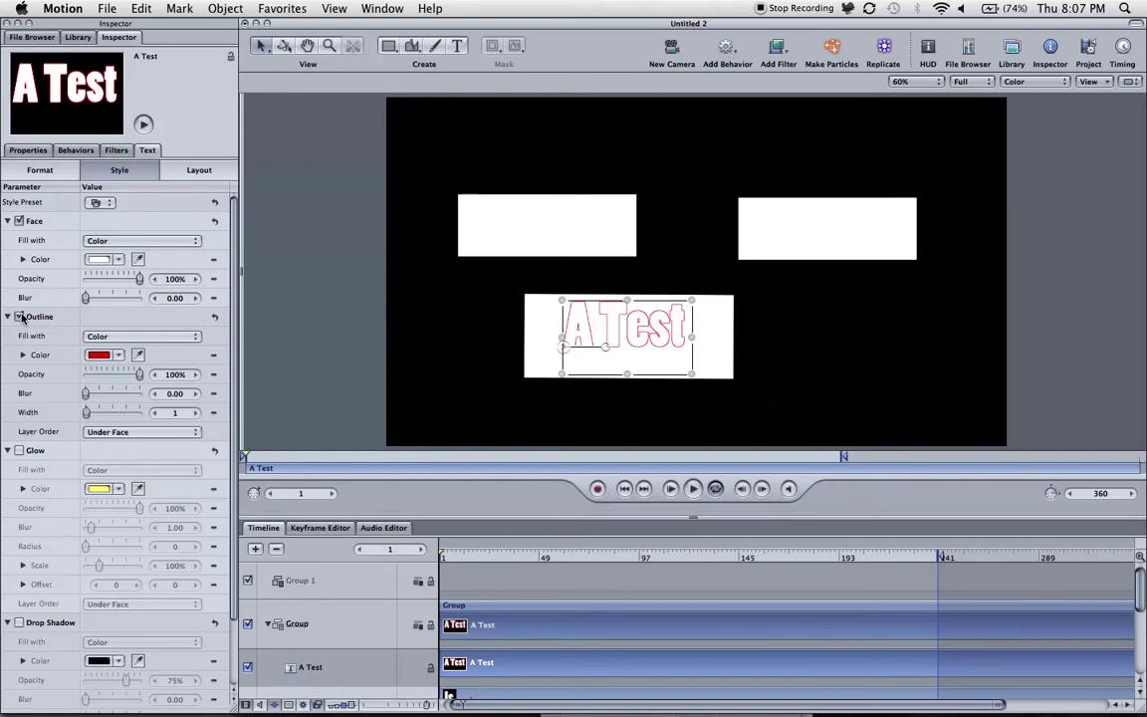
pyautogui.click(18, 221)
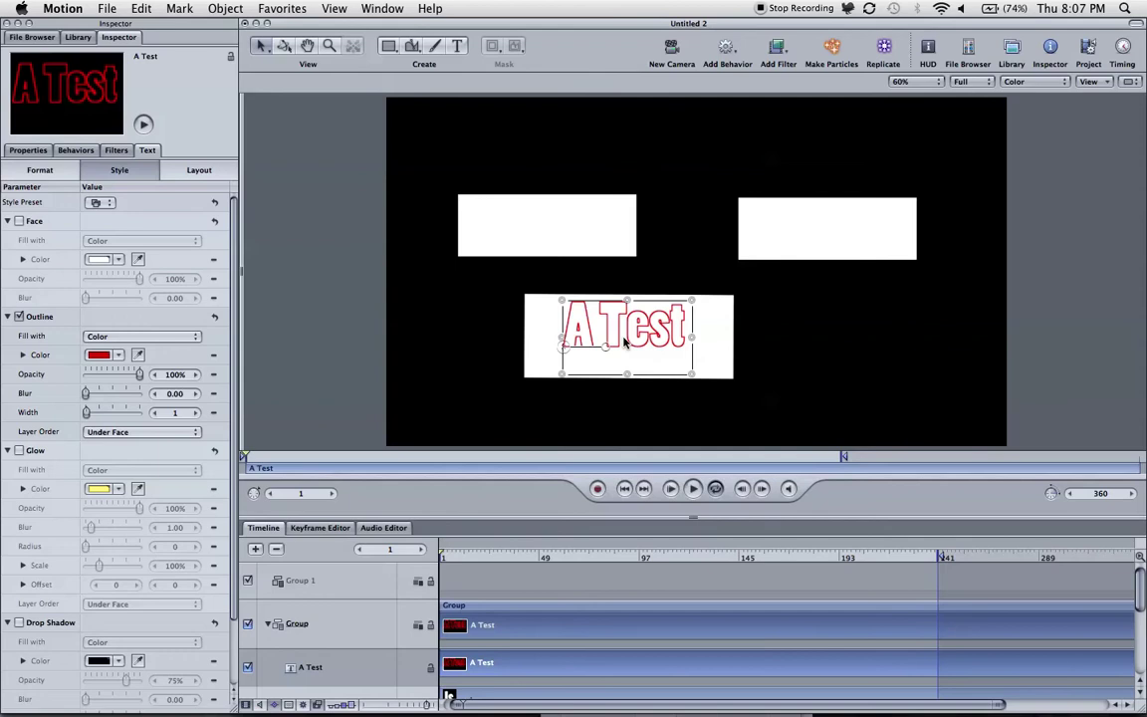
# Move the A Test text slightly down and scale it a little larger
pyautogui.moveTo(617, 340); pyautogui.dragTo(625, 349)
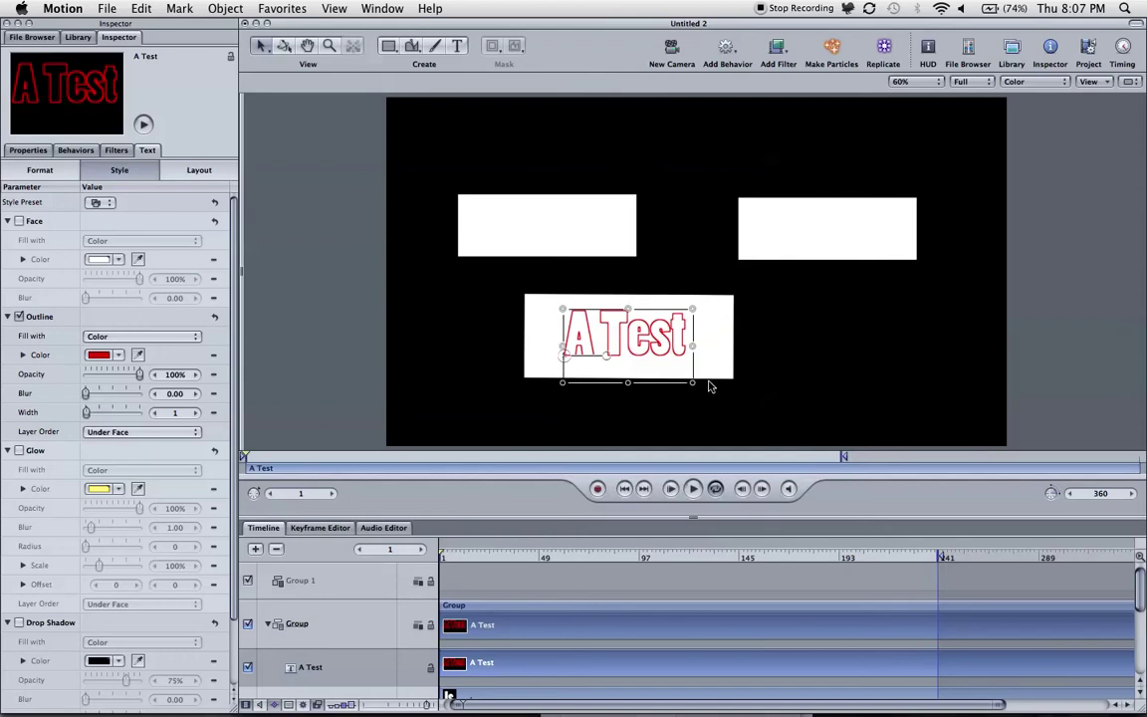
pyautogui.moveTo(692, 386); pyautogui.dragTo(702, 392)
pyautogui.click(658, 375)
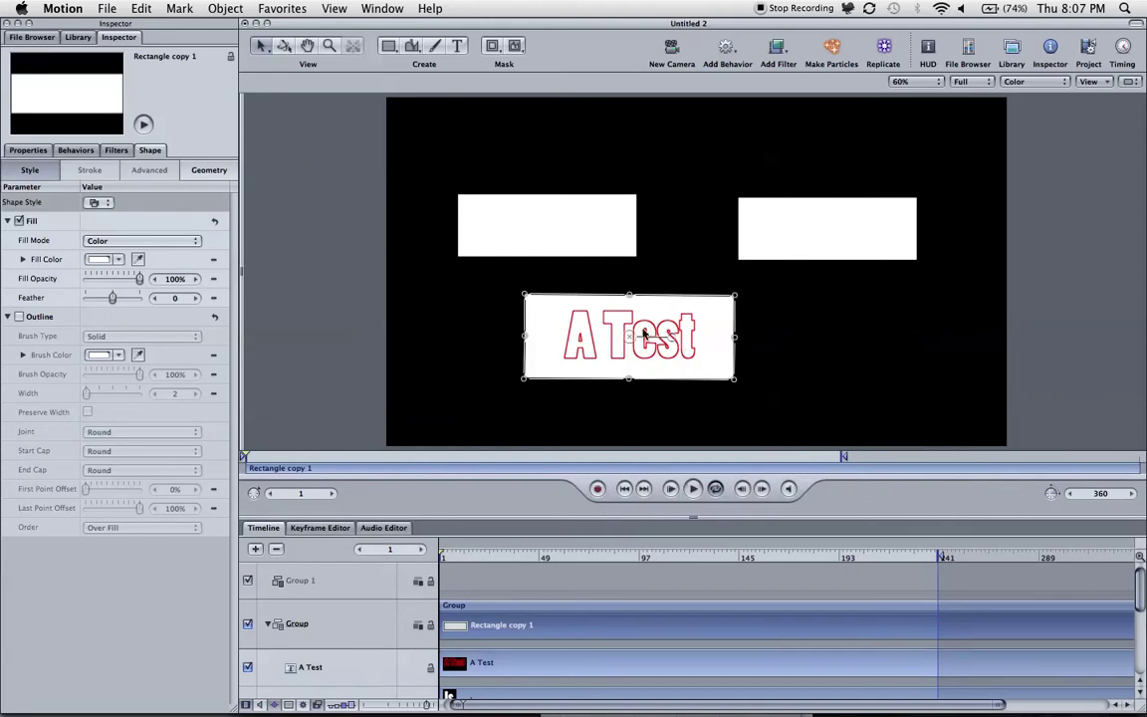
pyautogui.press('Tab')
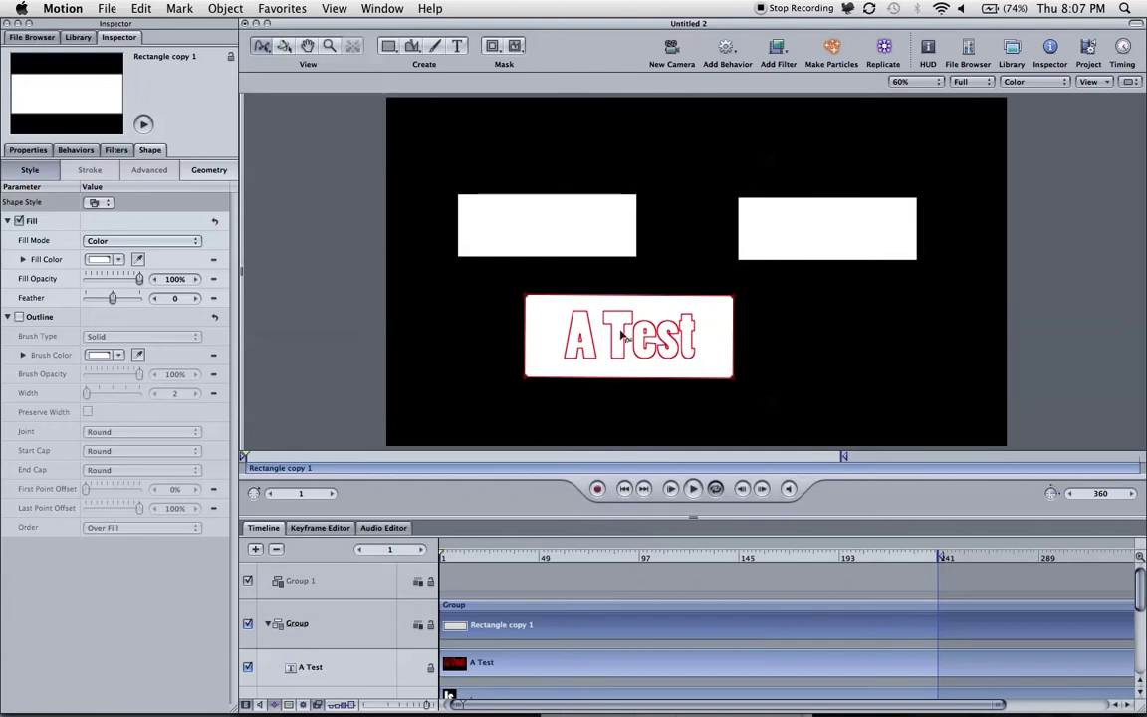
pyautogui.click(257, 44)
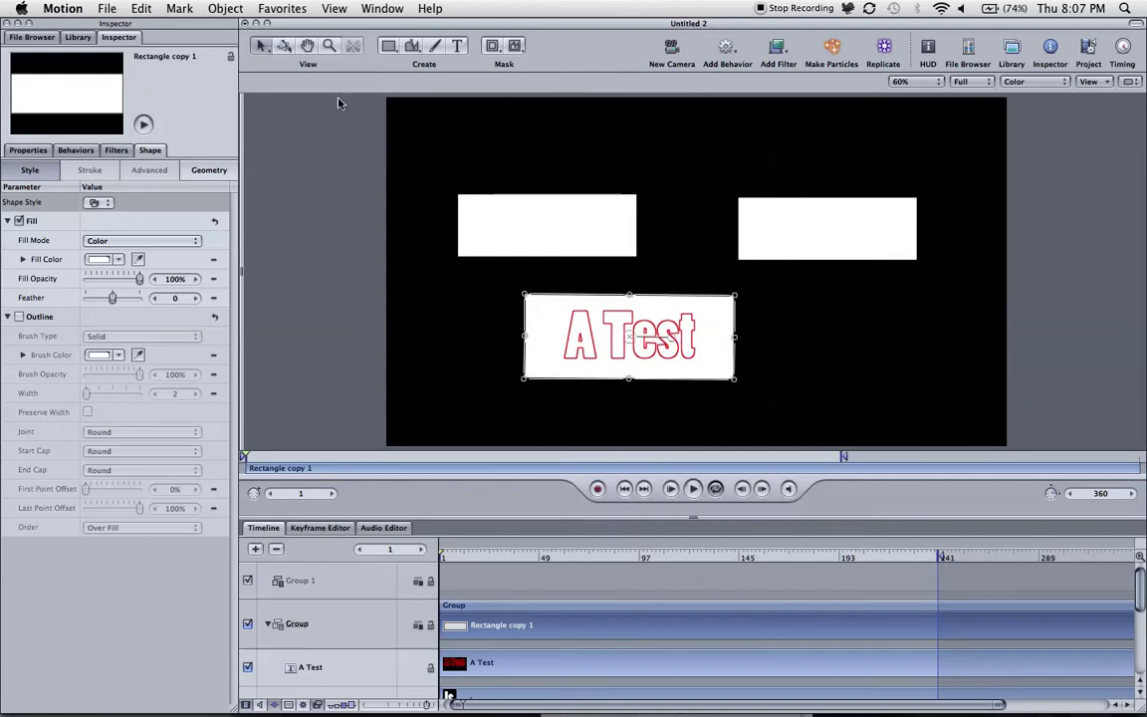
pyautogui.click(807, 335)
pyautogui.click(629, 335)
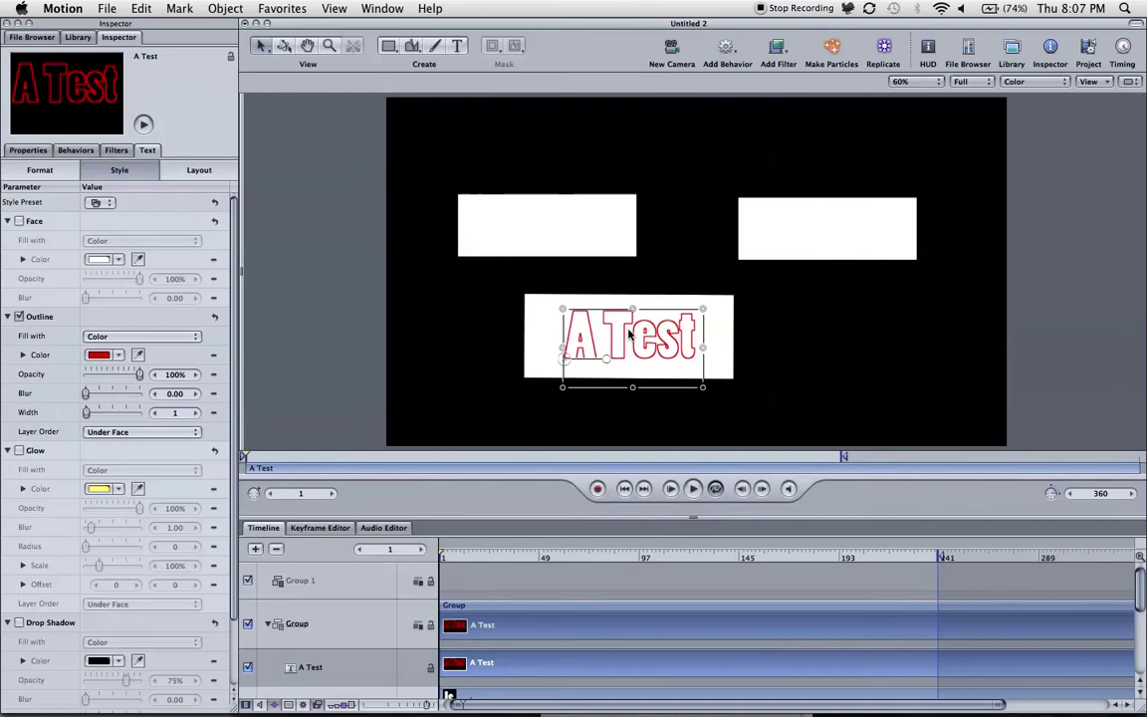
# Set the A Test outline colour to crimson, then toggle Glow on and back off
pyautogui.click(99, 355)
pyautogui.click(225, 501)
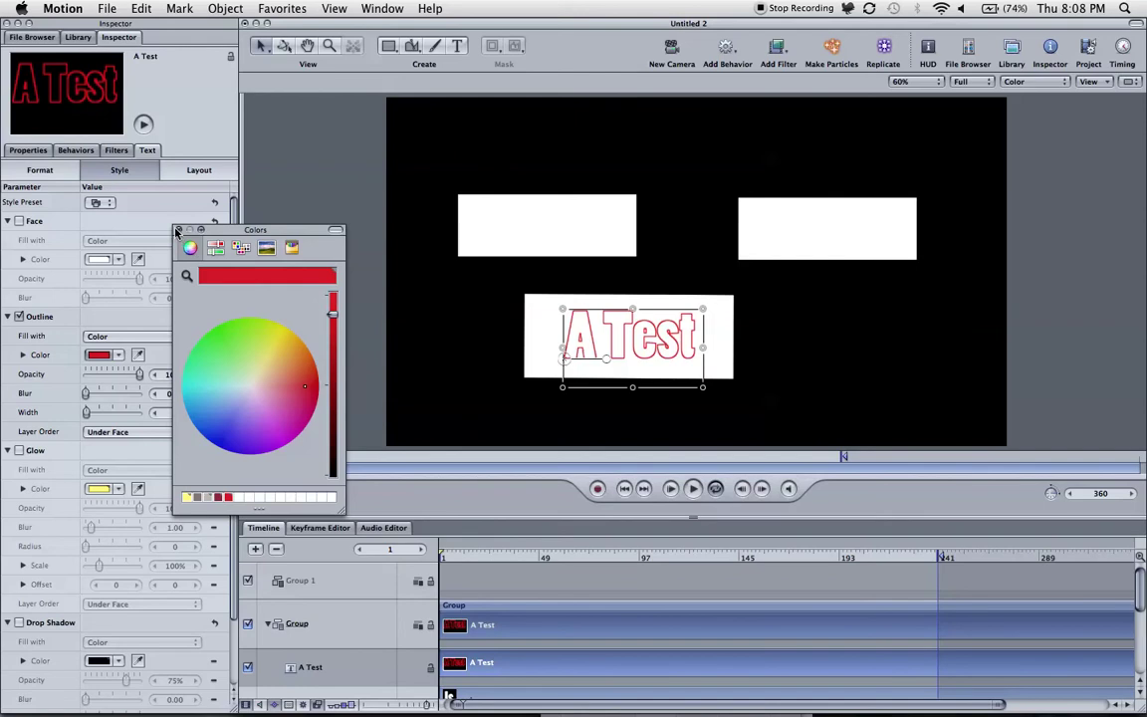
pyautogui.click(177, 231)
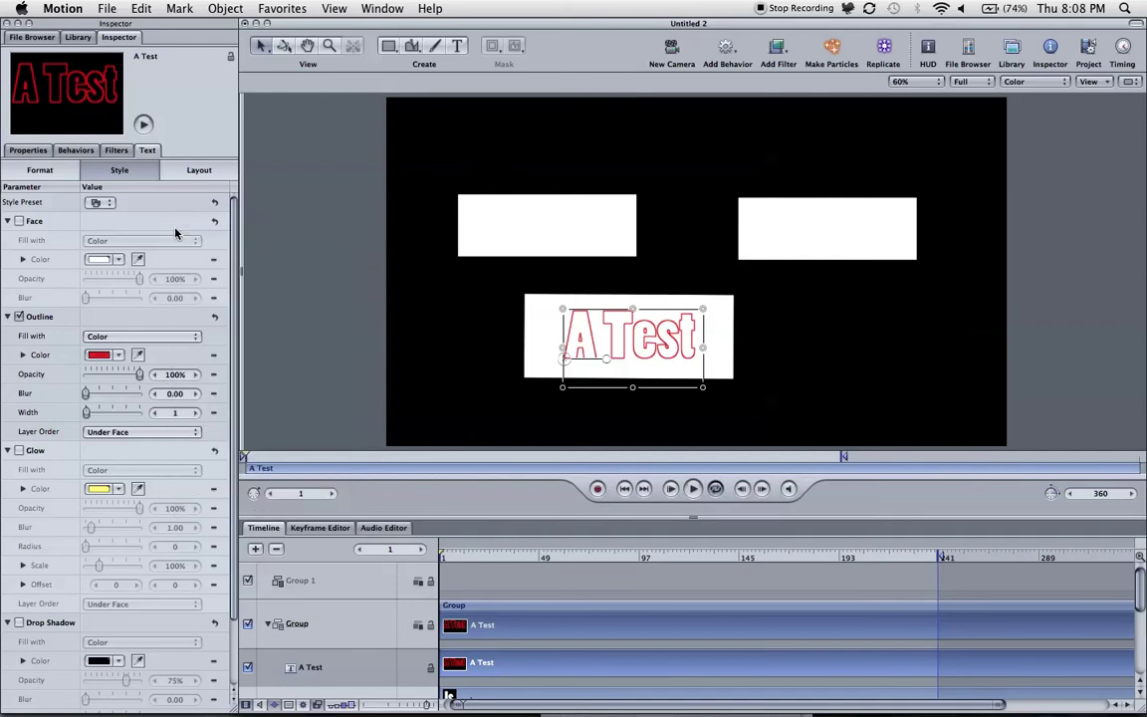
pyautogui.click(20, 451)
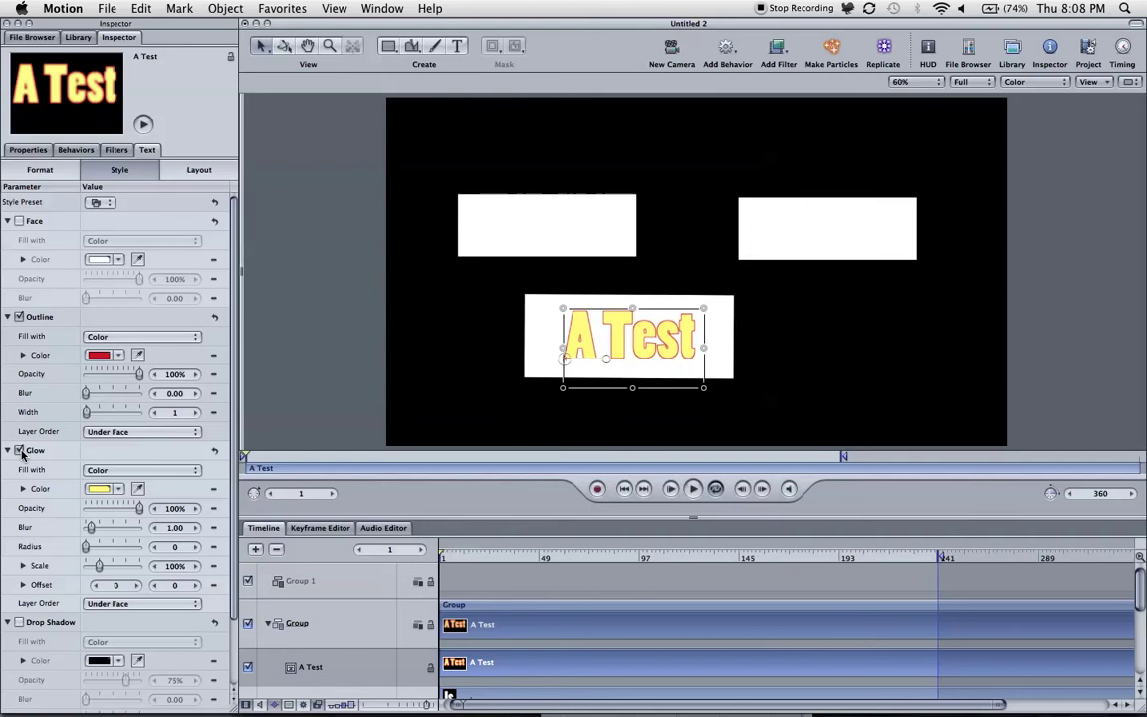
pyautogui.click(20, 451)
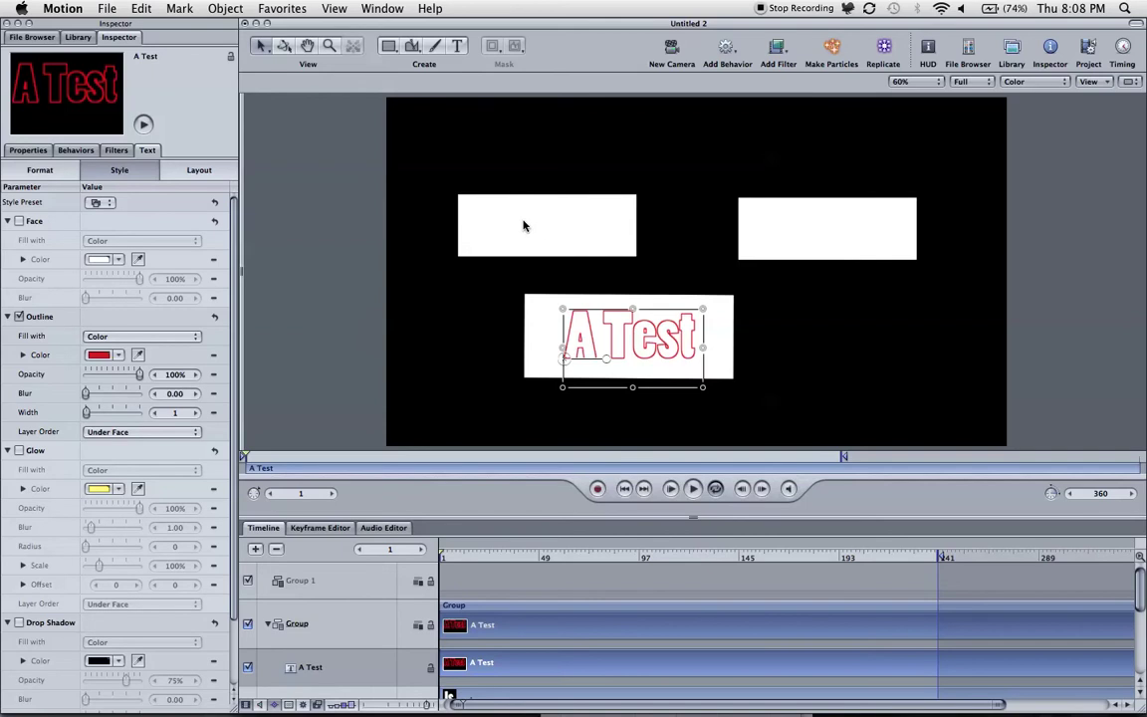
# Select the left and right white rectangles on the canvas in turn
pyautogui.click(474, 202)
pyautogui.click(418, 134)
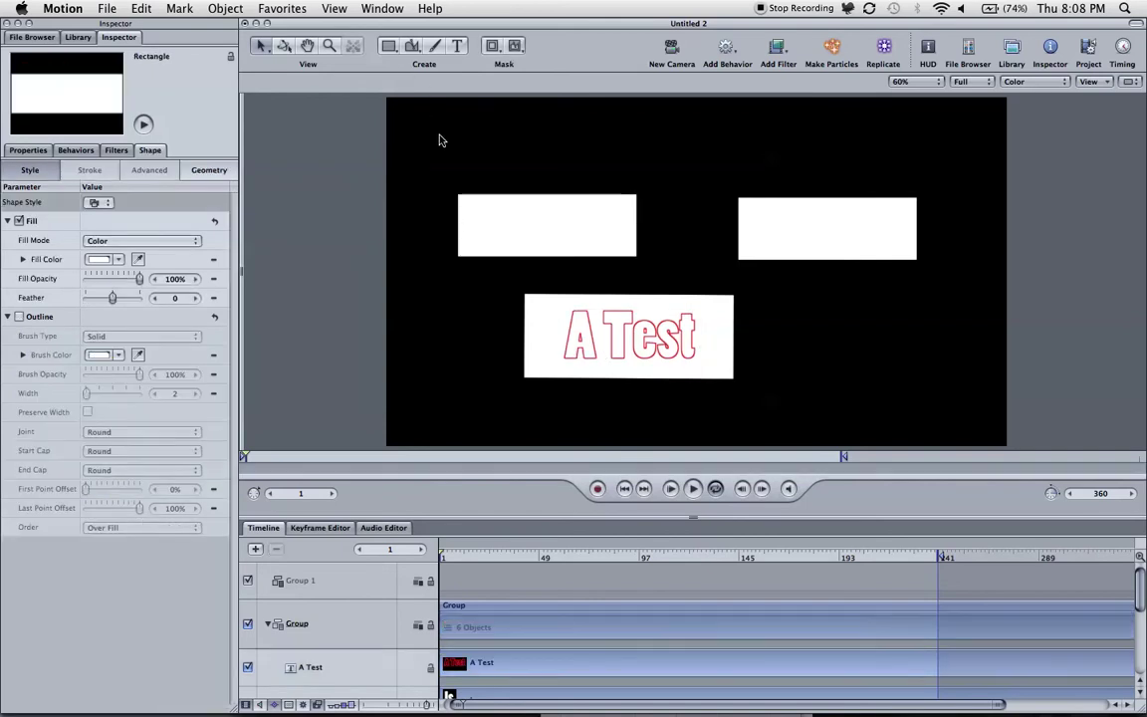
pyautogui.click(545, 226)
pyautogui.click(844, 236)
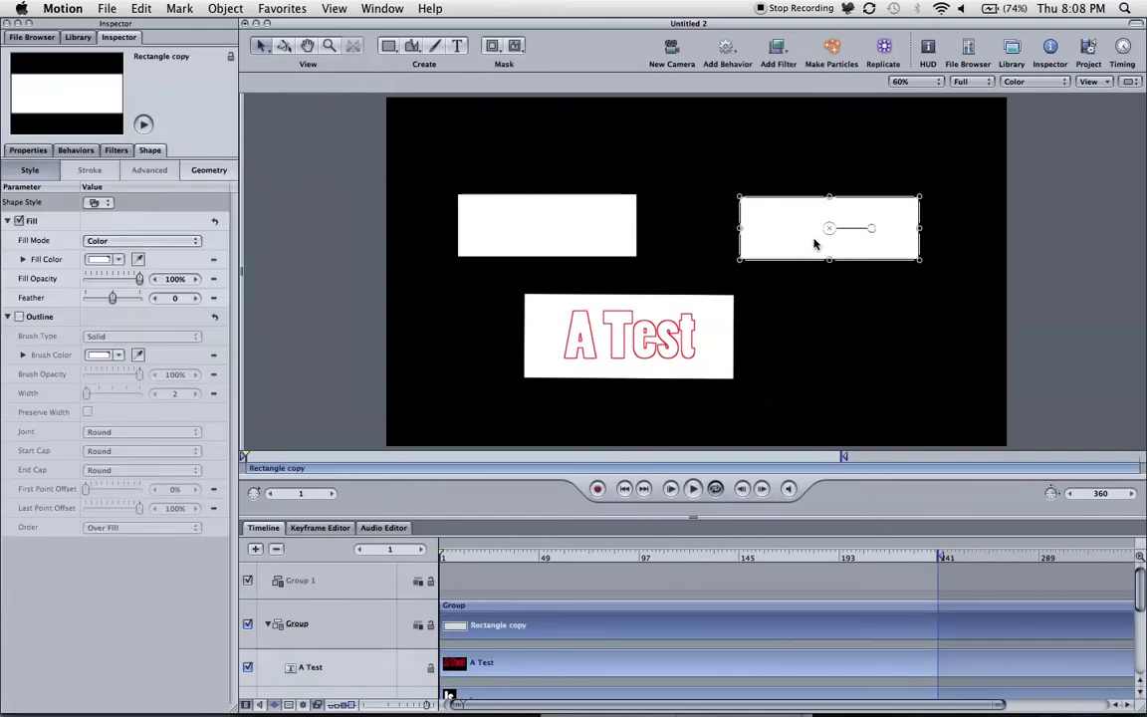
pyautogui.click(788, 266)
pyautogui.click(824, 225)
pyautogui.keyDown('super'); pyautogui.click(844, 238); pyautogui.keyUp('super')
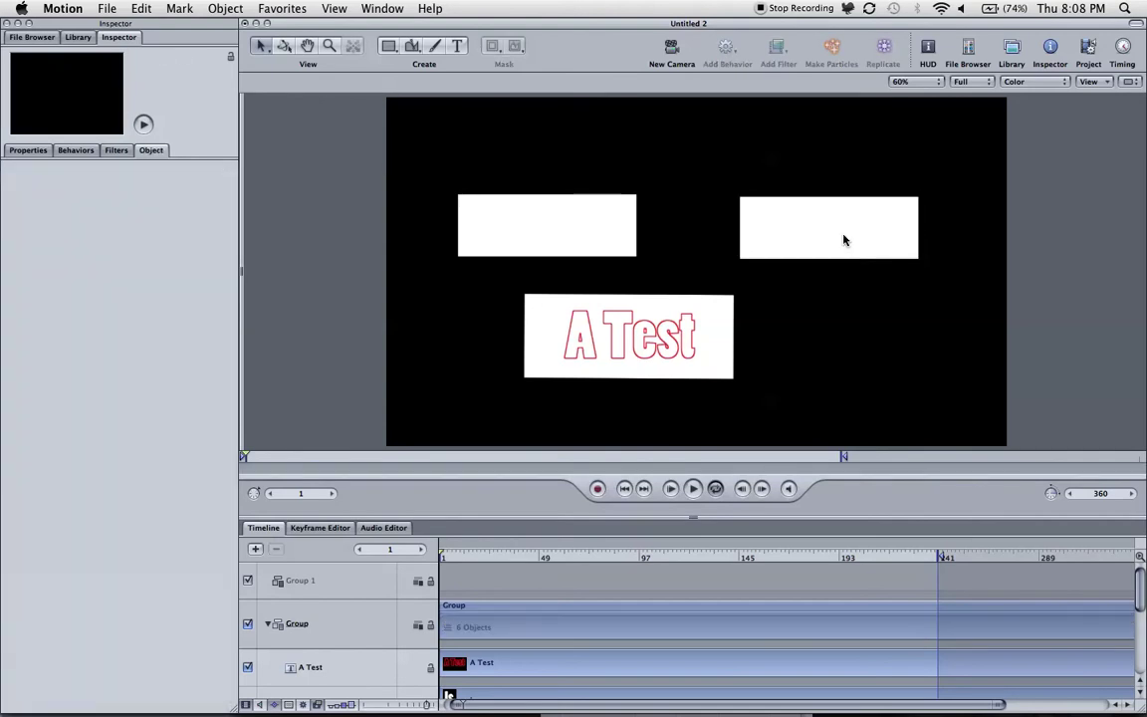
pyautogui.click(825, 218)
pyautogui.keyDown('super'); pyautogui.click(839, 246); pyautogui.keyUp('super')
pyautogui.click(776, 220)
pyautogui.click(850, 300)
pyautogui.click(896, 238)
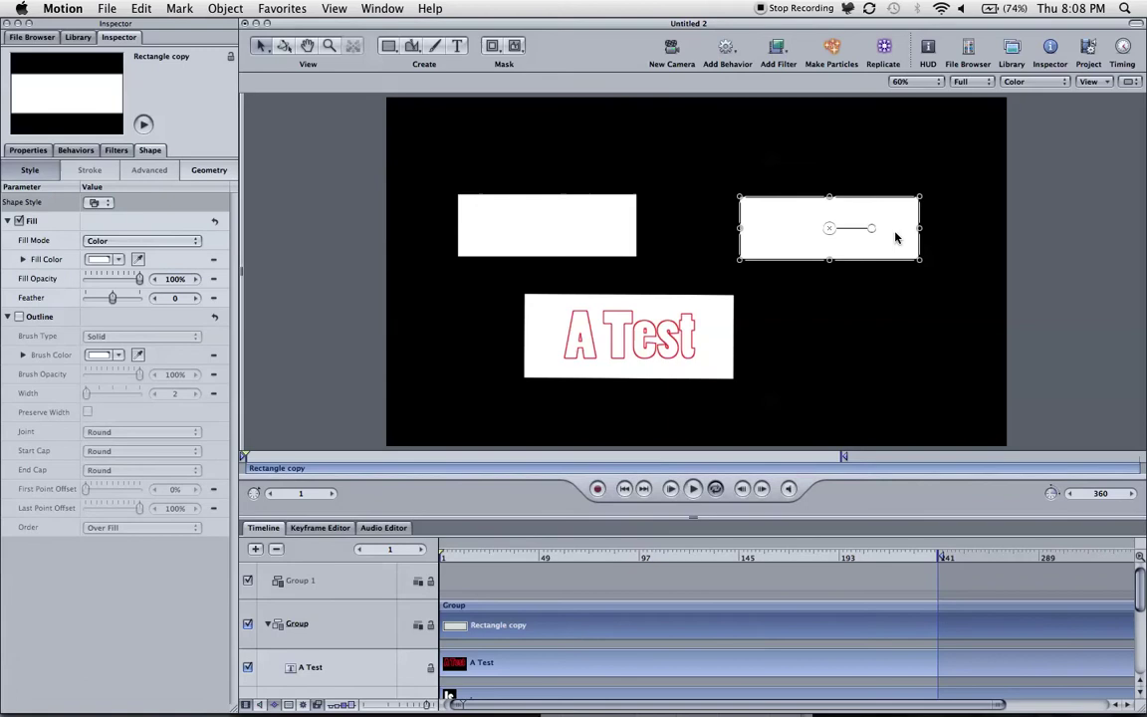
pyautogui.click(880, 277)
# Search Help for 'laye' and choose the Layers command to show the Layers list
pyautogui.click(299, 8)
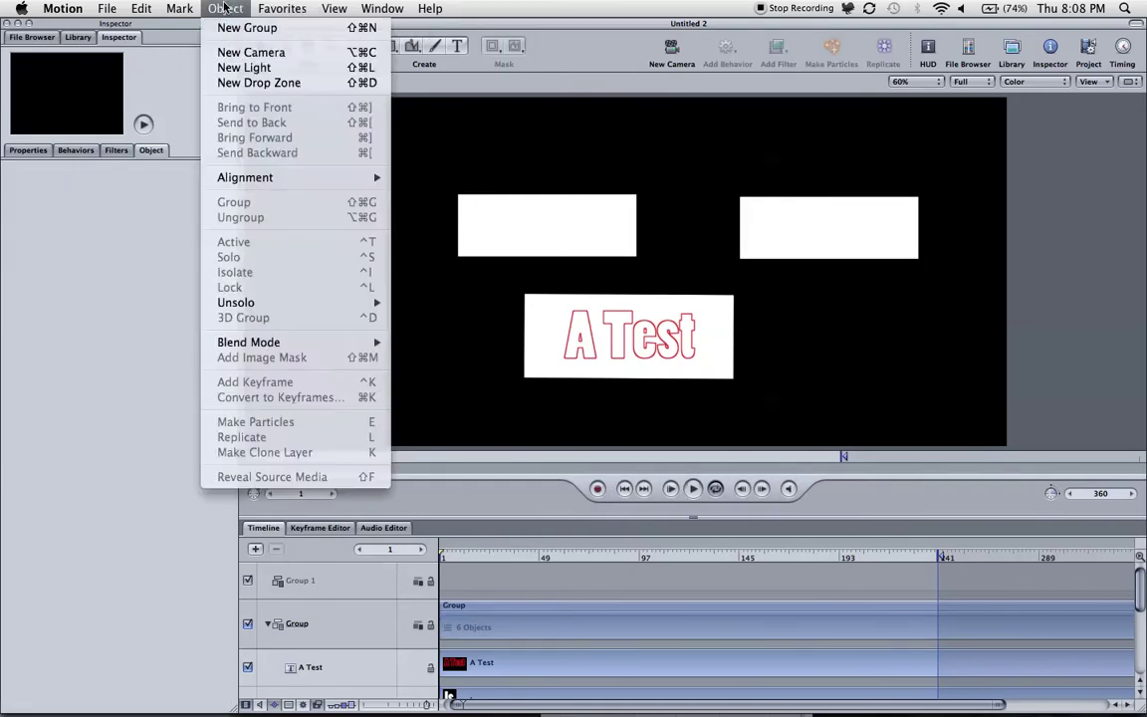
pyautogui.write('layer')
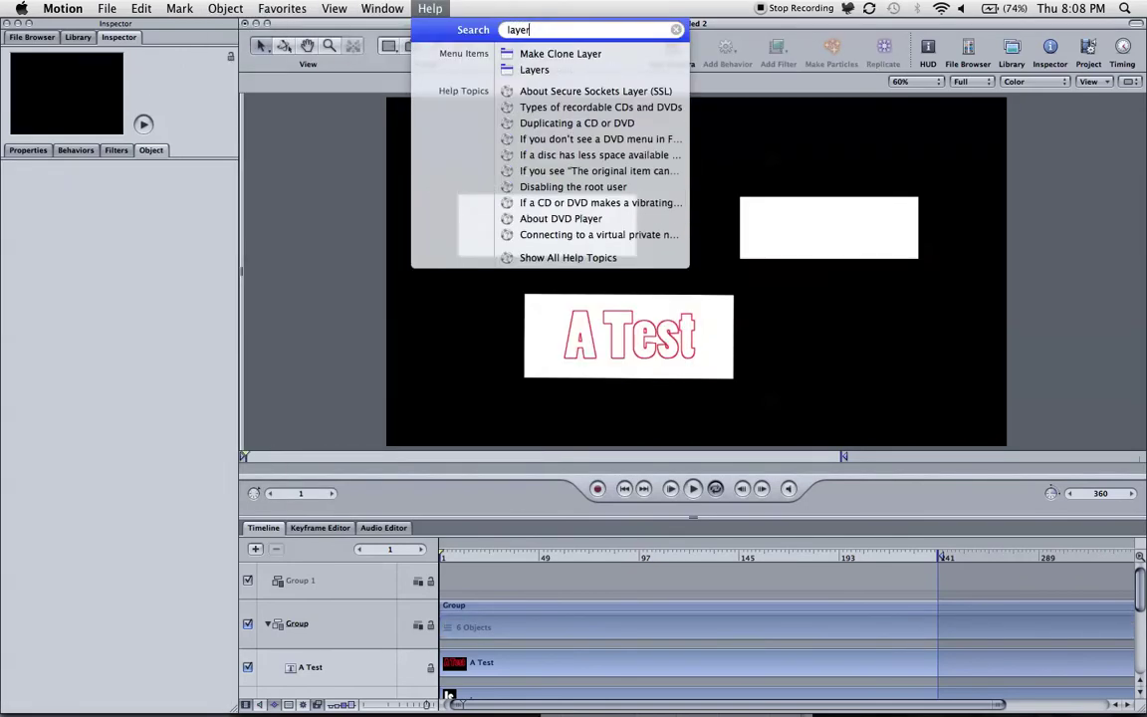
pyautogui.press('Down')
pyautogui.press('Down')
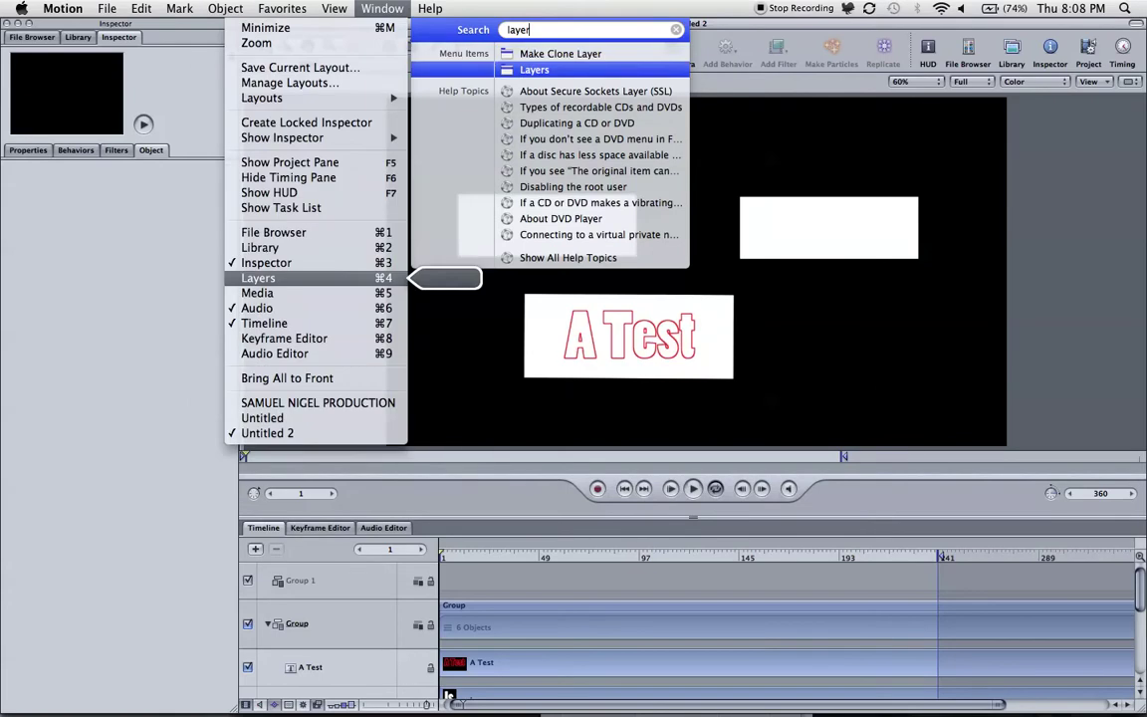
pyautogui.press('Return')
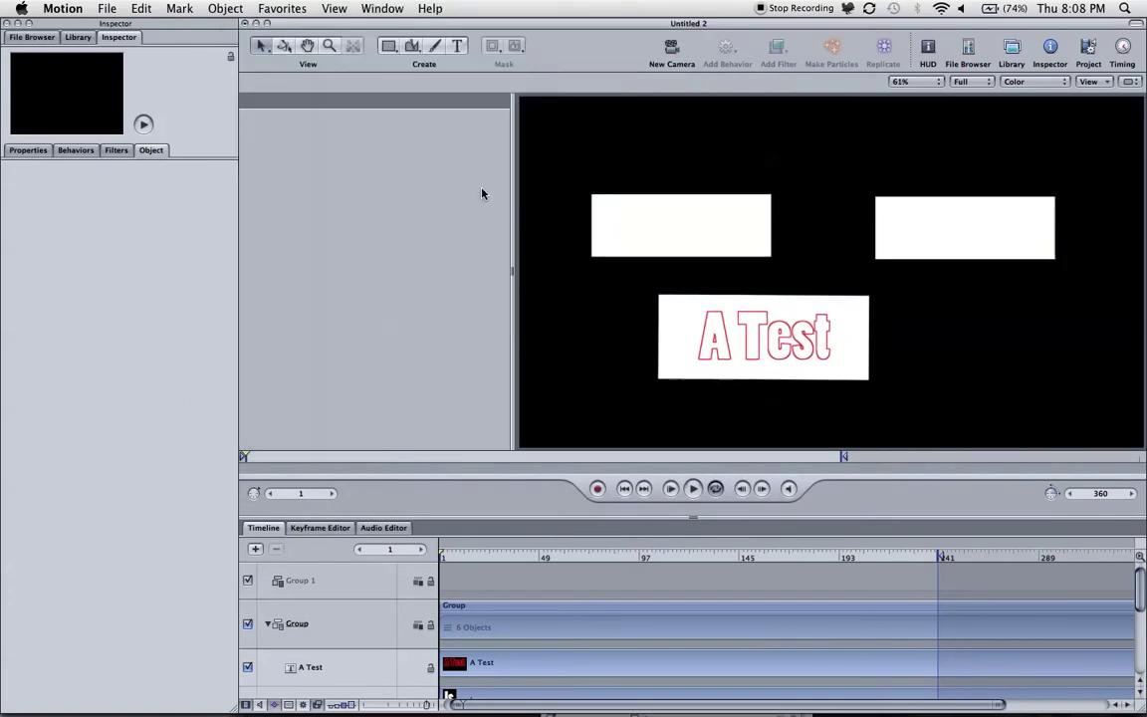
pyautogui.click(637, 236)
pyautogui.click(546, 123)
pyautogui.click(627, 227)
pyautogui.click(723, 337)
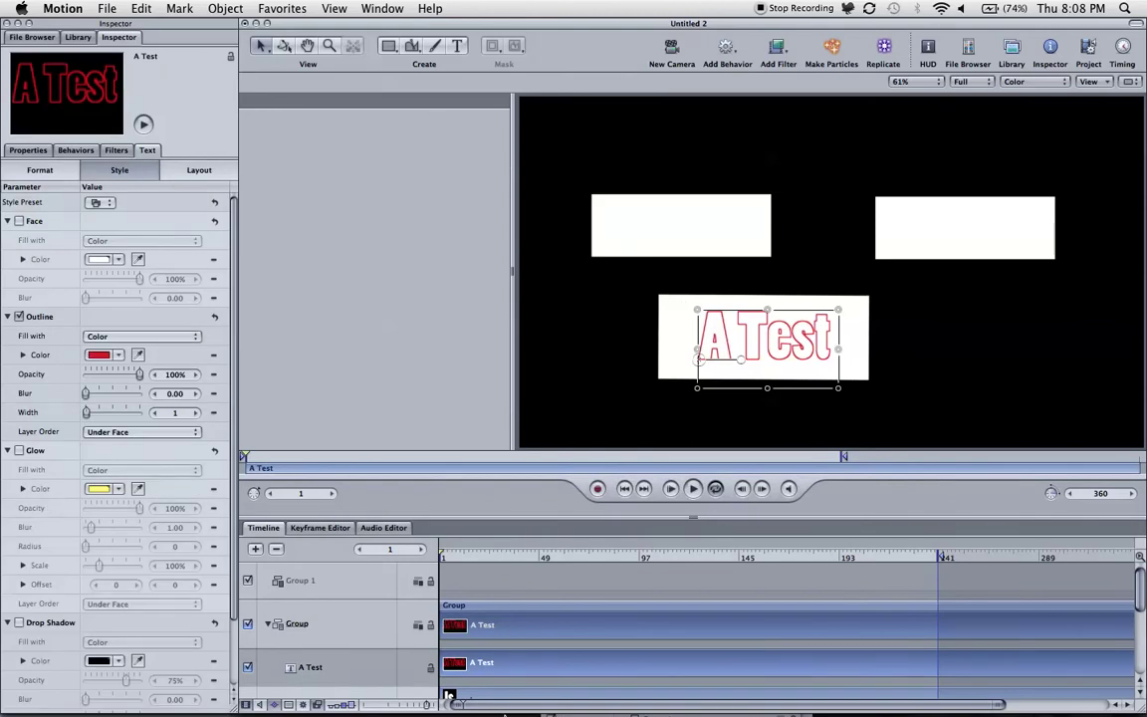
# Use Exposé to bring the floating Layers palette forward and position it to show all layers
pyautogui.press('F9')
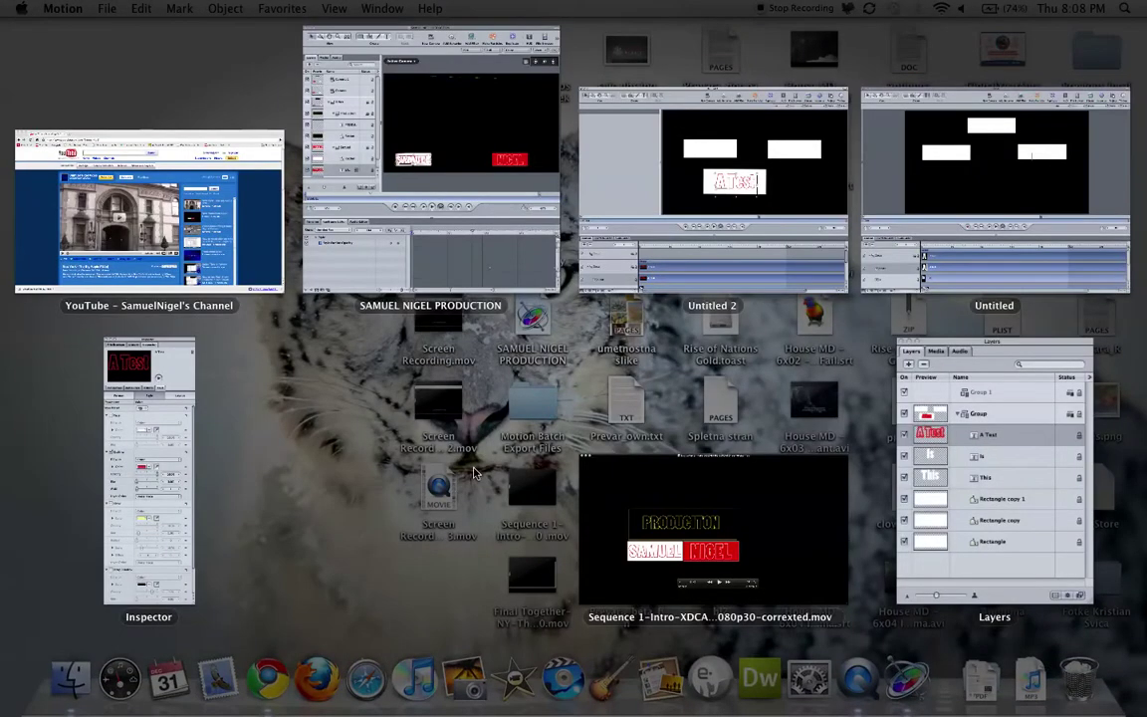
pyautogui.click(913, 413)
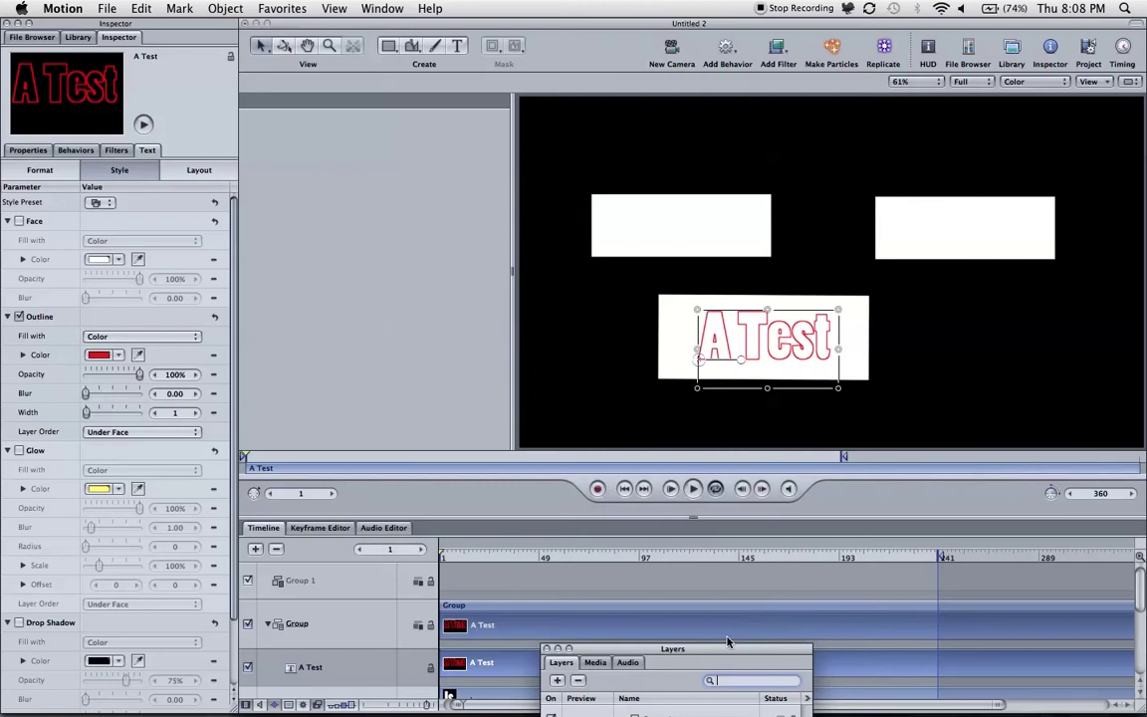
pyautogui.click(521, 335)
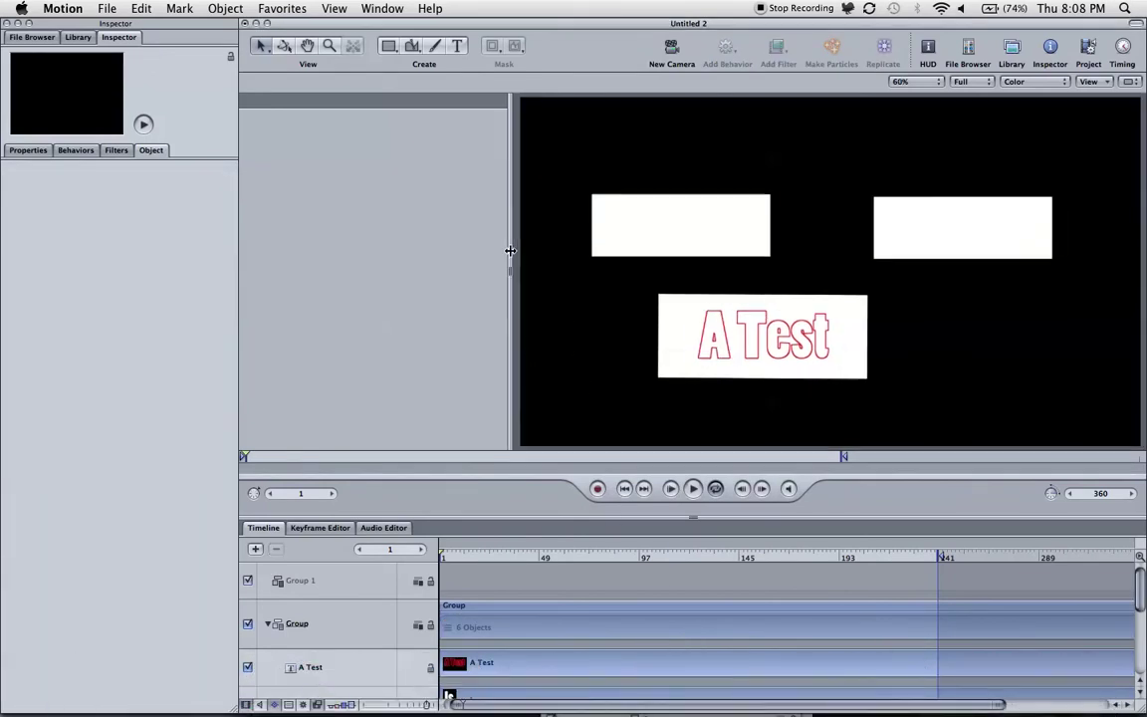
pyautogui.moveTo(510, 248); pyautogui.dragTo(233, 246)
pyautogui.press('F9')
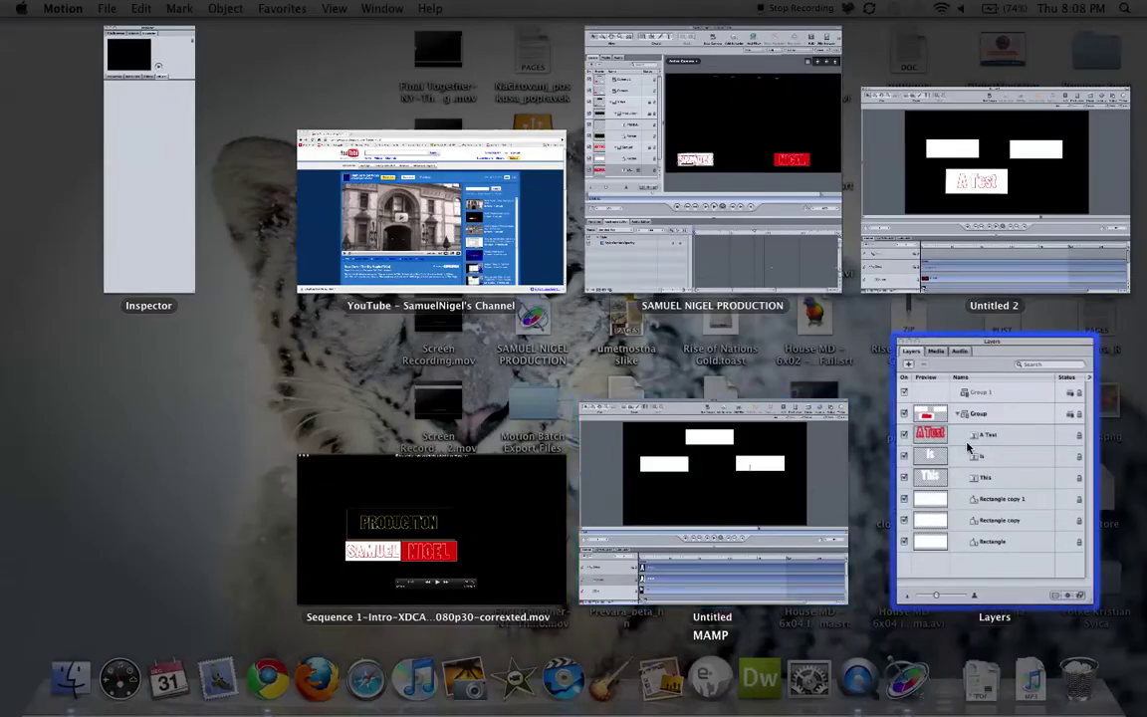
pyautogui.click(968, 448)
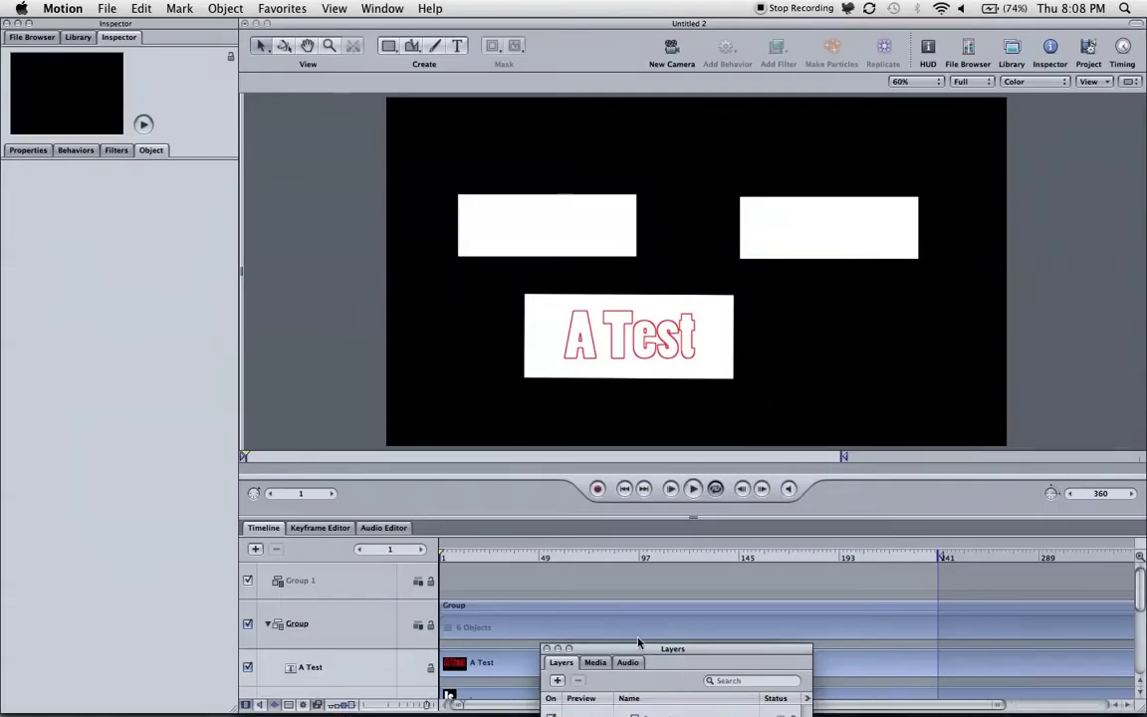
pyautogui.moveTo(647, 655); pyautogui.dragTo(231, 246)
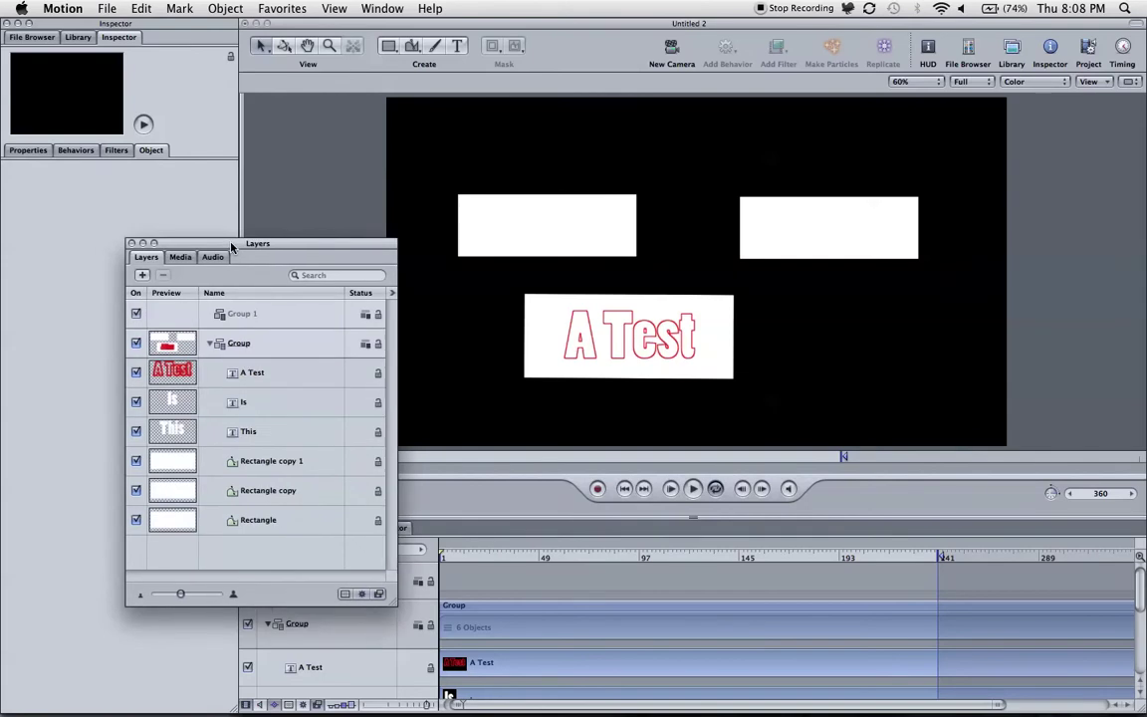
# Select the Is layer and try a larger font size, undoing back to 48 pt
pyautogui.click(253, 402)
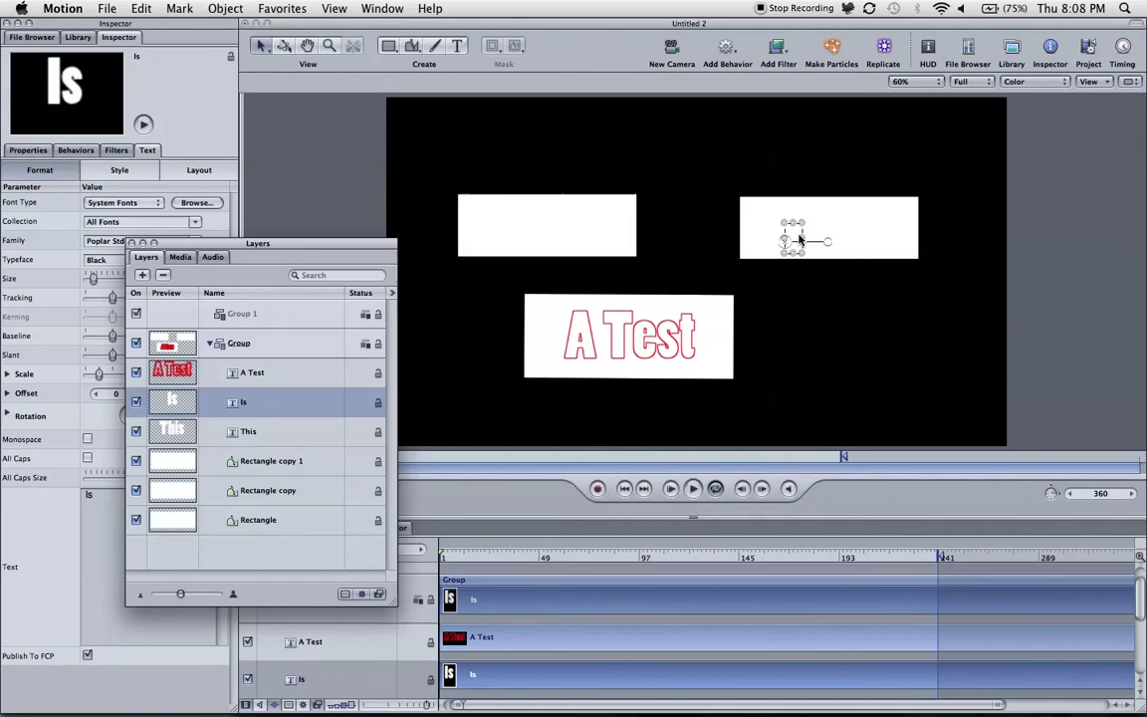
pyautogui.moveTo(258, 243); pyautogui.dragTo(494, 344)
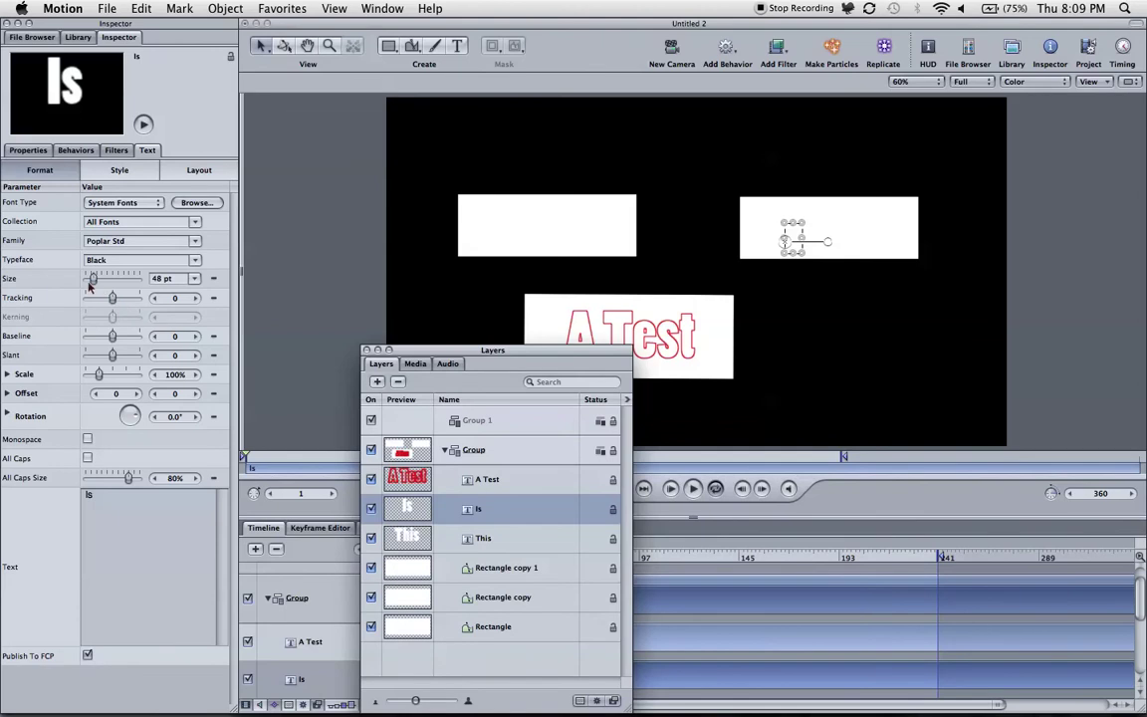
pyautogui.moveTo(93, 278)
pyautogui.mouseDown()
pyautogui.moveTo(117, 280)
pyautogui.moveTo(106, 280)
pyautogui.mouseUp()
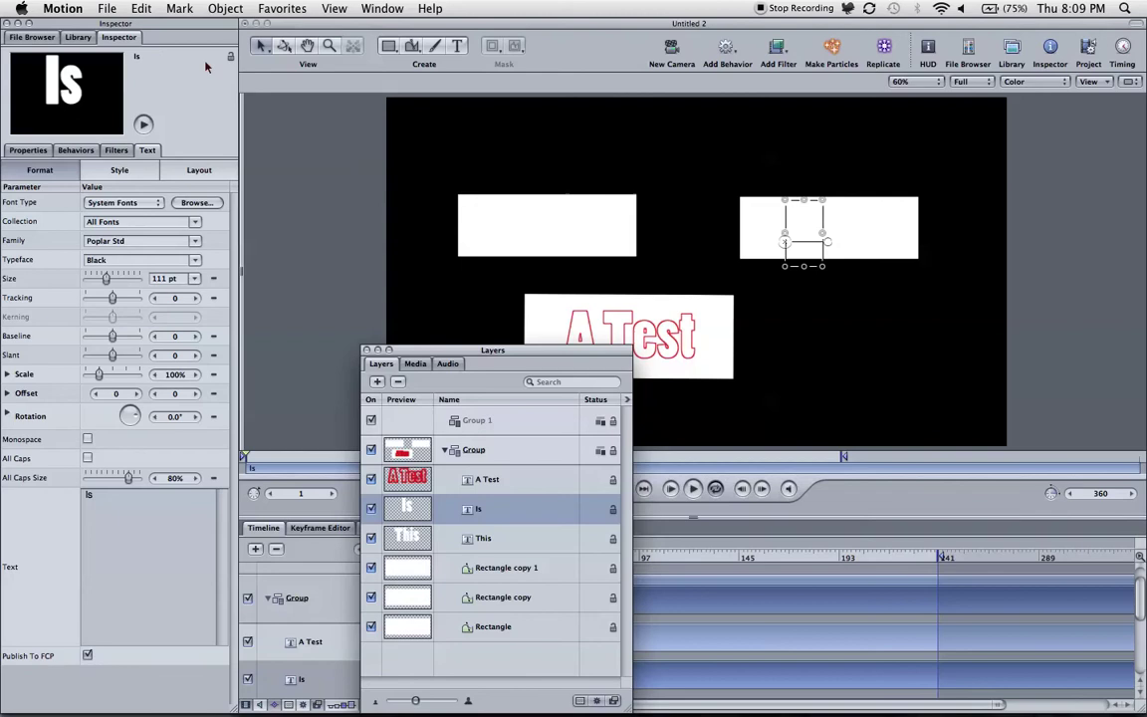
pyautogui.press('super+z')
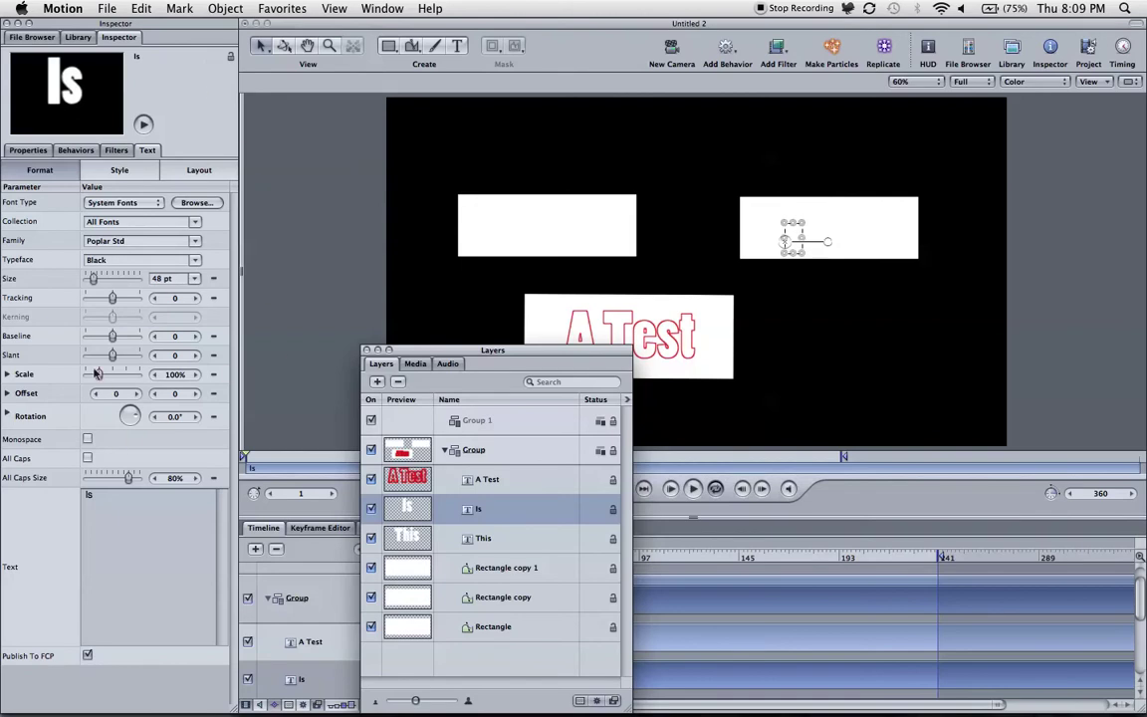
# Scale the Is text to 179% and nudge it slightly left in its box
pyautogui.moveTo(99, 376); pyautogui.dragTo(115, 376)
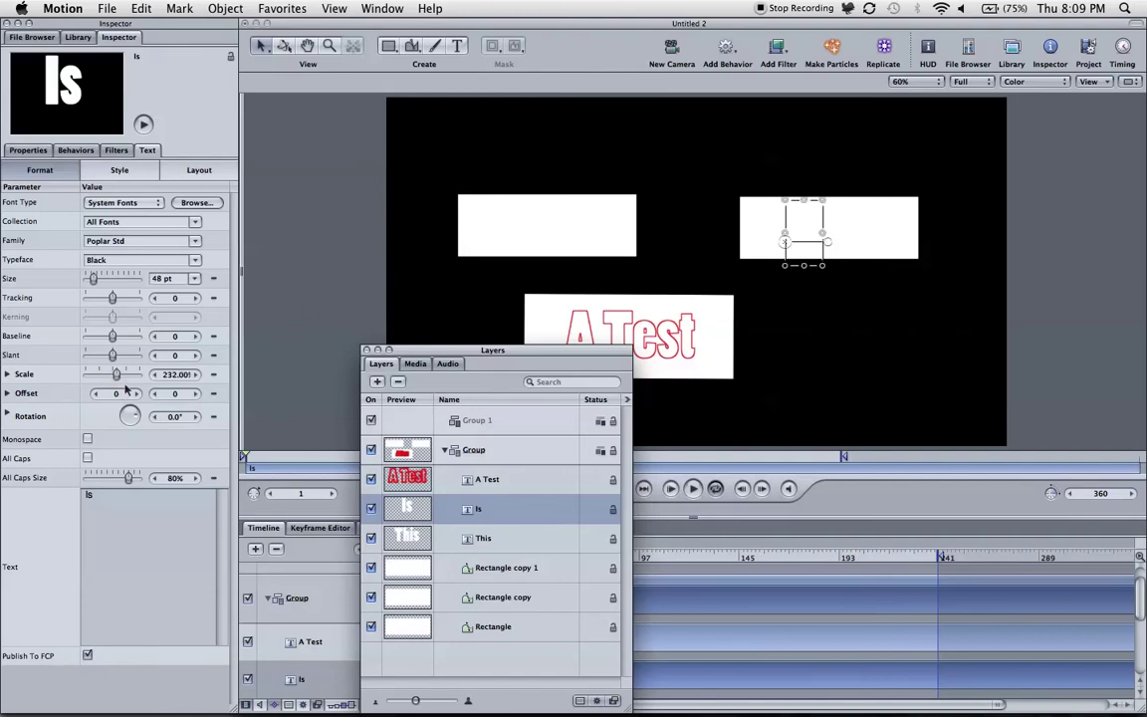
pyautogui.moveTo(116, 378); pyautogui.dragTo(106, 376)
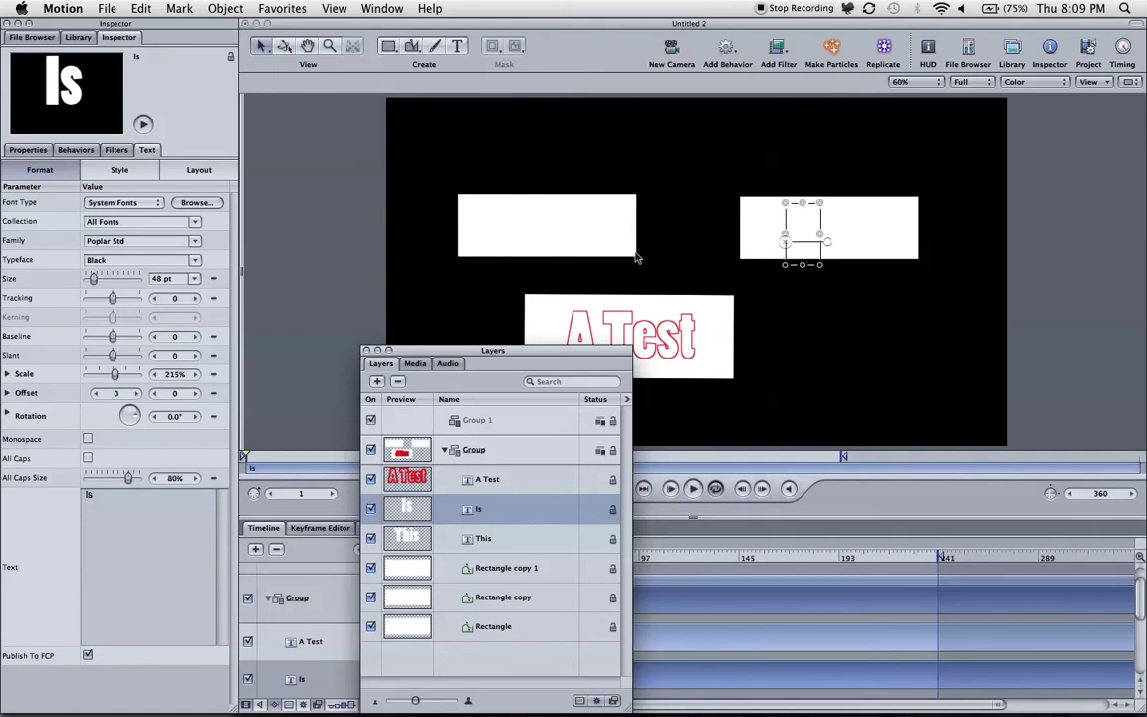
pyautogui.press('F5')
pyautogui.moveTo(813, 235); pyautogui.dragTo(815, 228)
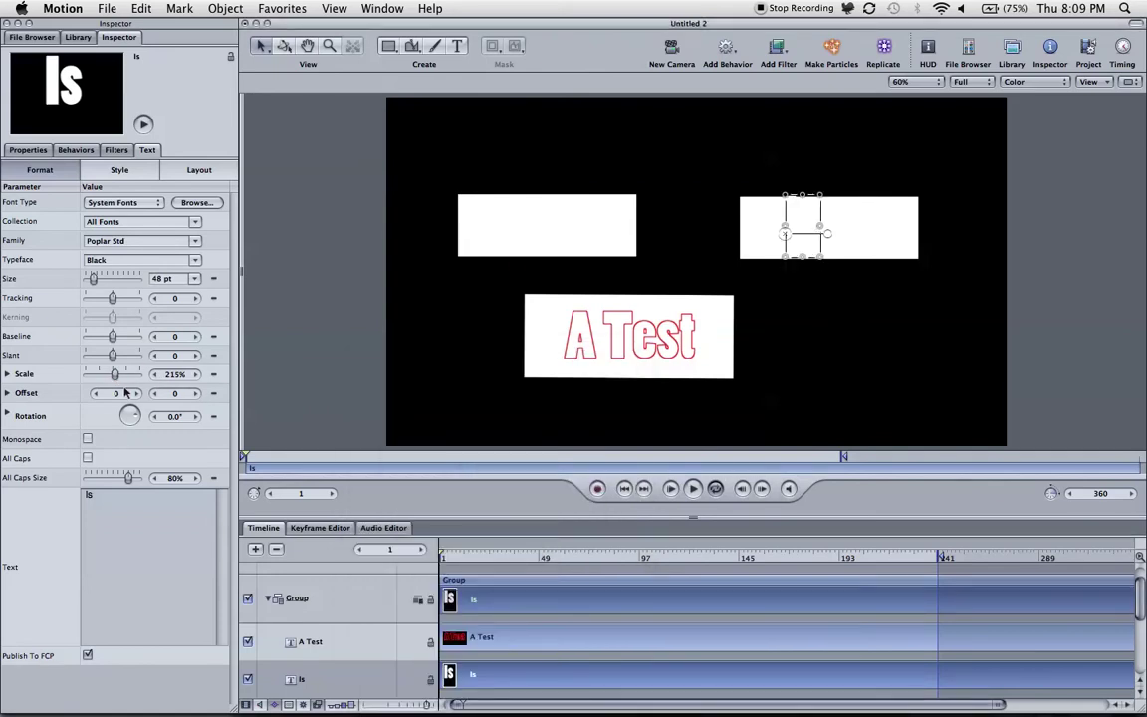
pyautogui.moveTo(117, 379); pyautogui.dragTo(110, 376)
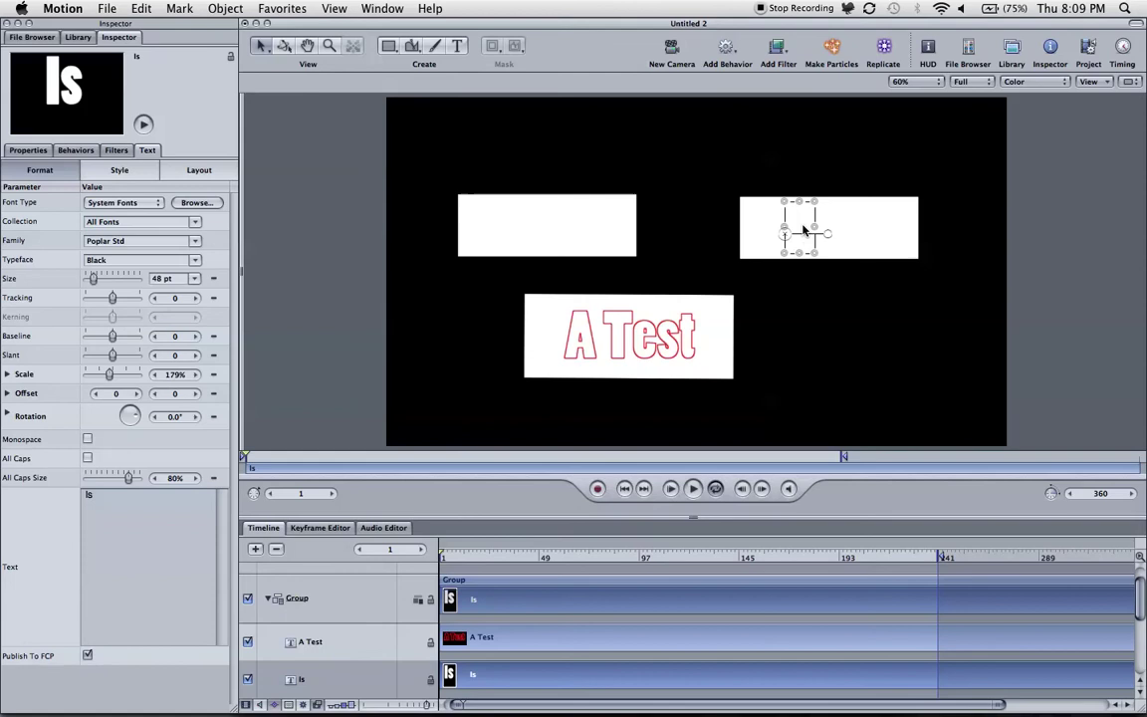
pyautogui.moveTo(803, 227); pyautogui.dragTo(789, 227)
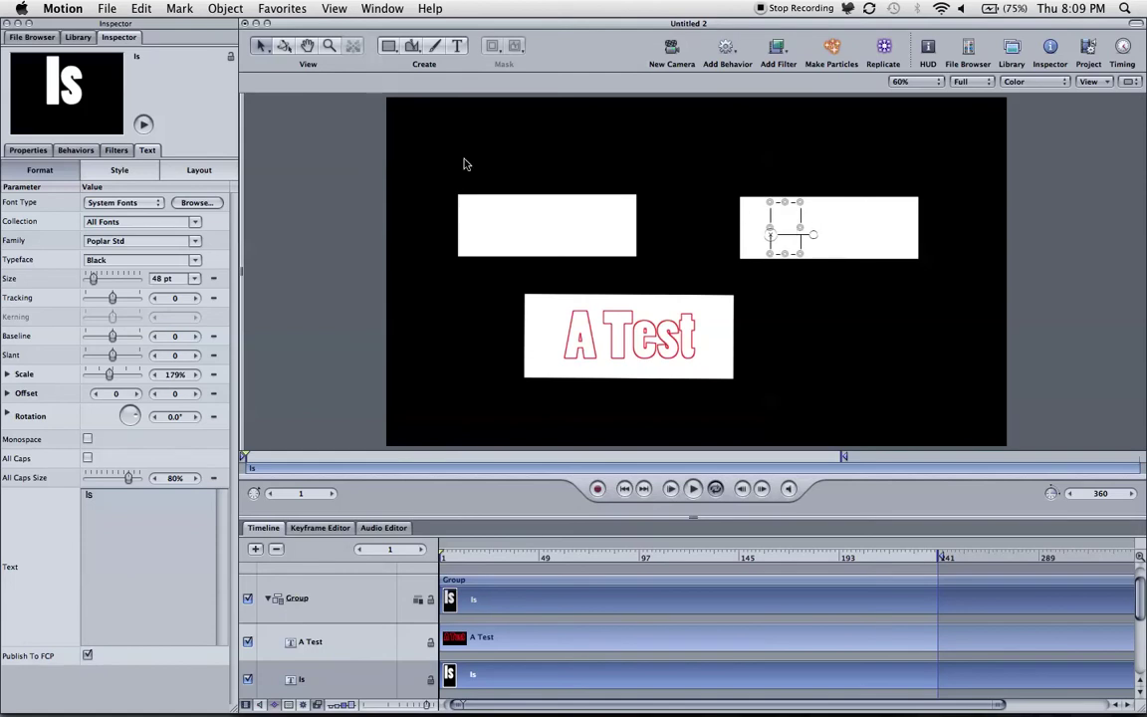
# Enable a white outline on the Is text and shift it slightly right in the right box
pyautogui.click(118, 167)
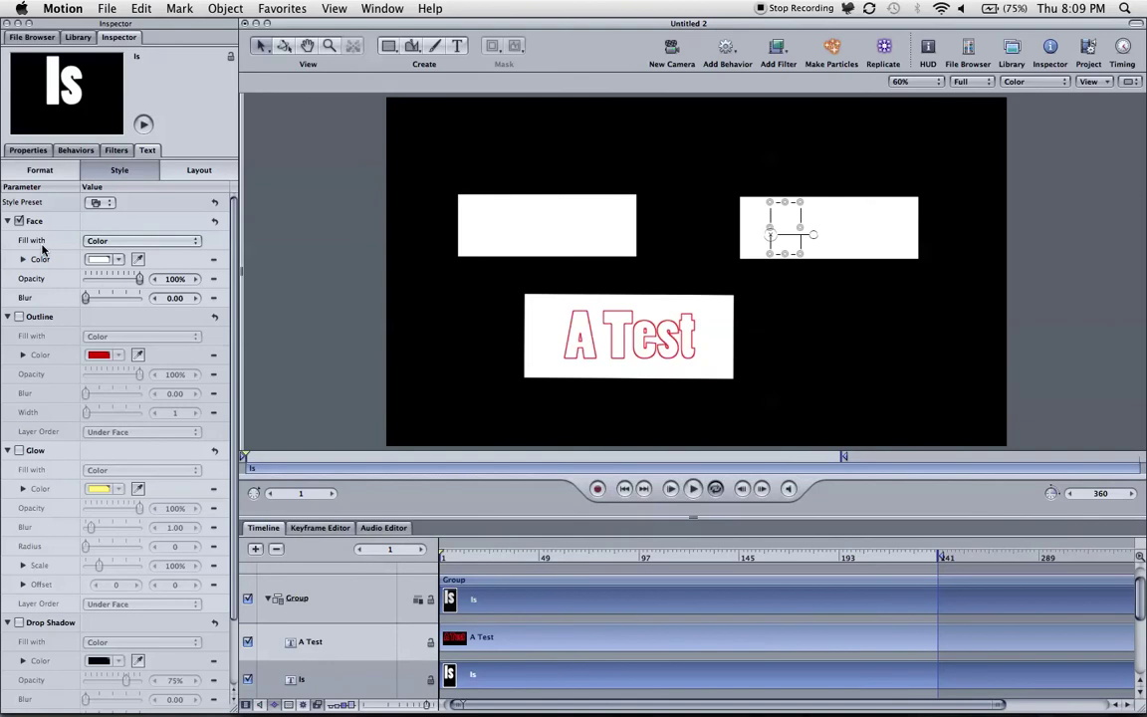
pyautogui.click(18, 317)
pyautogui.click(98, 354)
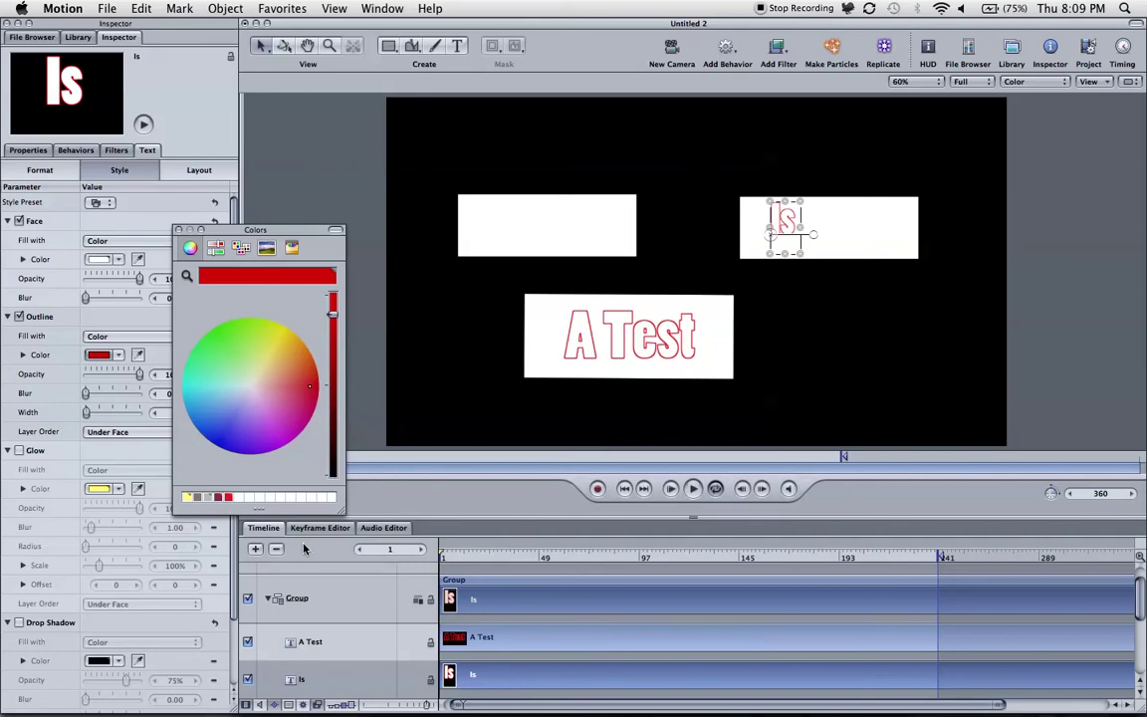
pyautogui.click(241, 499)
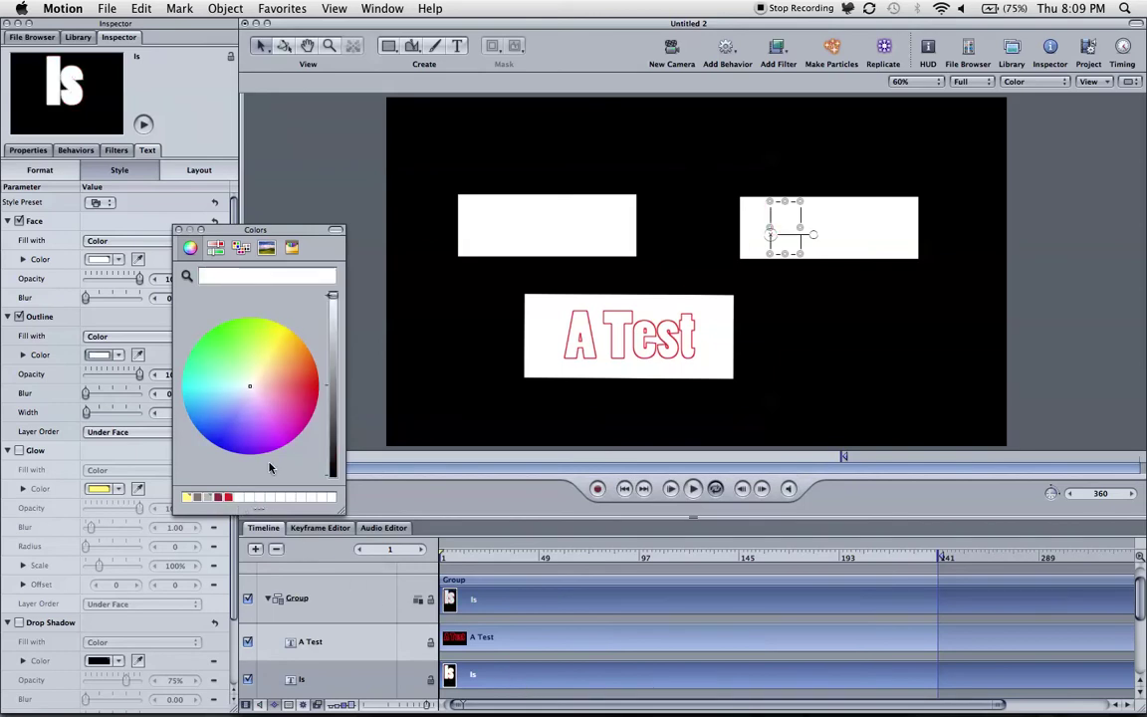
pyautogui.click(178, 230)
pyautogui.moveTo(806, 217); pyautogui.dragTo(822, 220)
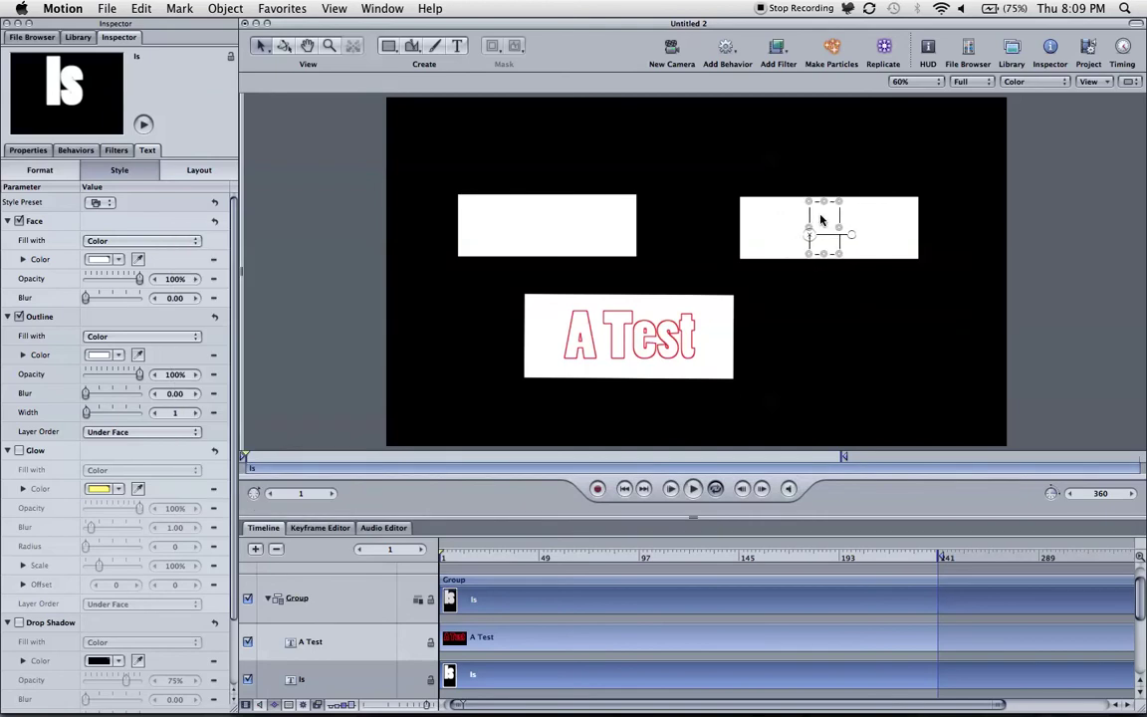
pyautogui.click(833, 307)
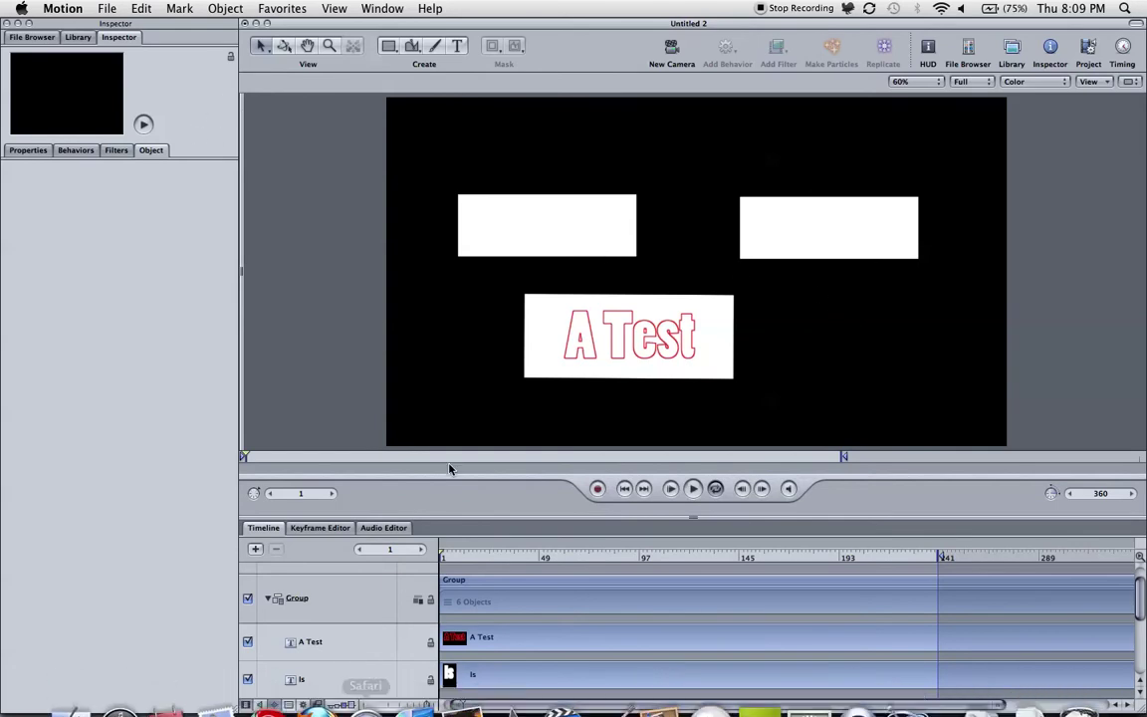
# Select the This text layer and nudge its white box slightly up
pyautogui.press('F3')
pyautogui.click(960, 473)
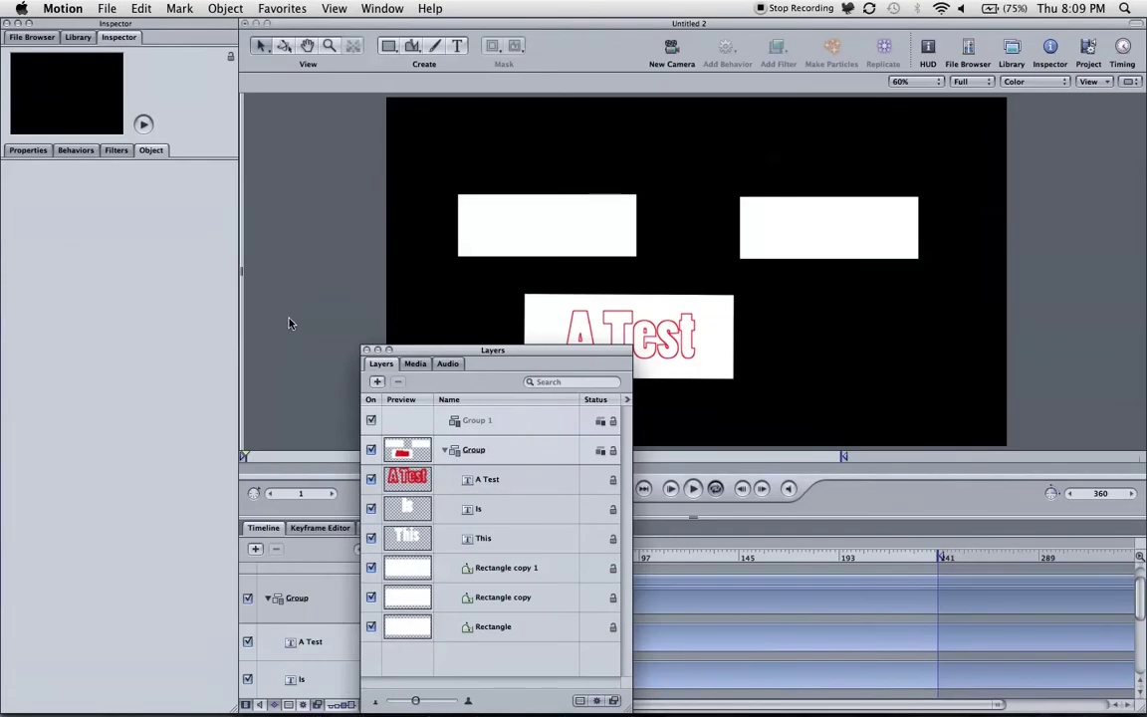
pyautogui.click(515, 538)
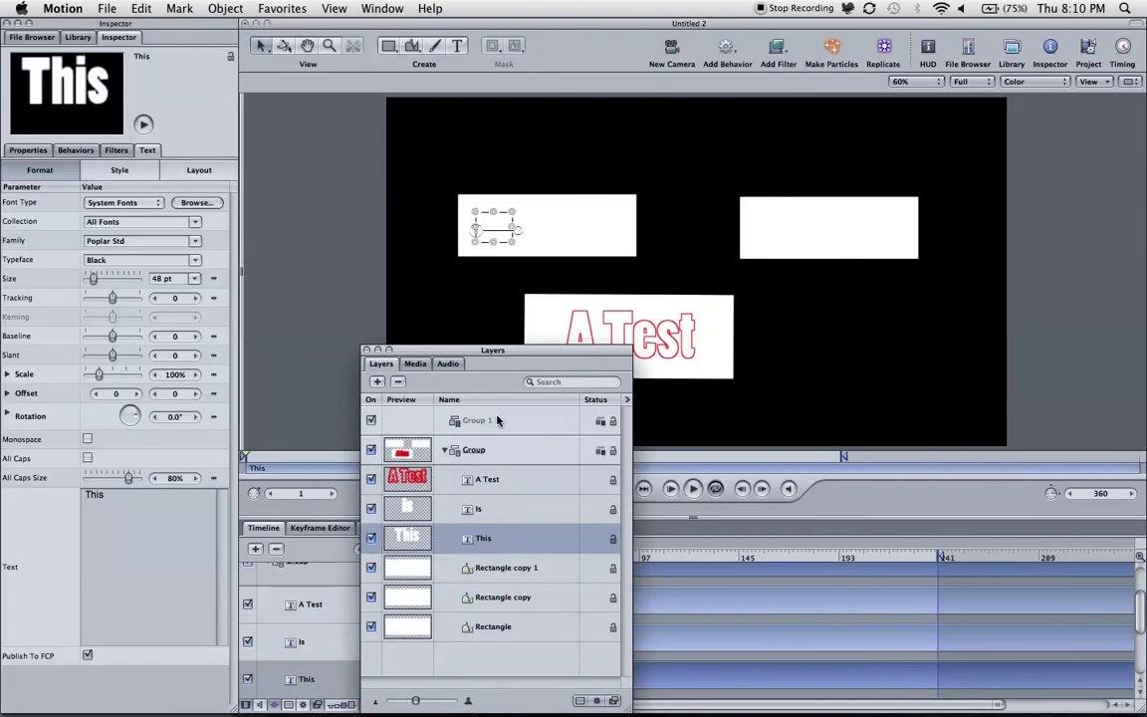
pyautogui.click(483, 227)
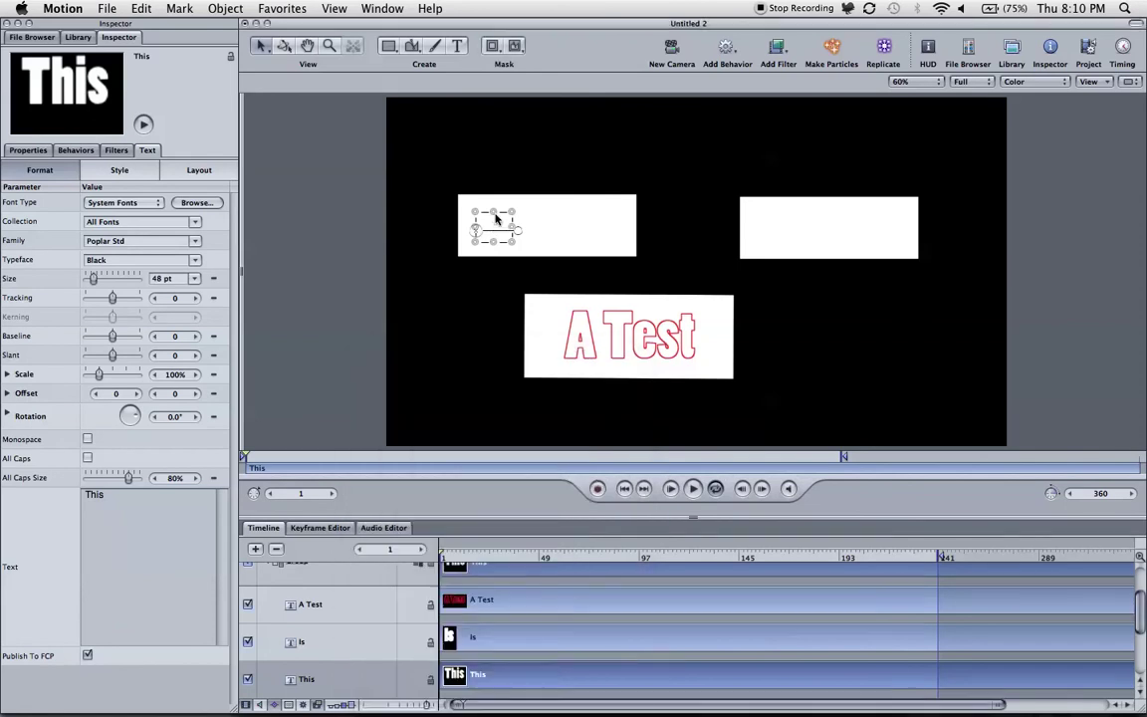
pyautogui.moveTo(487, 225); pyautogui.dragTo(494, 214)
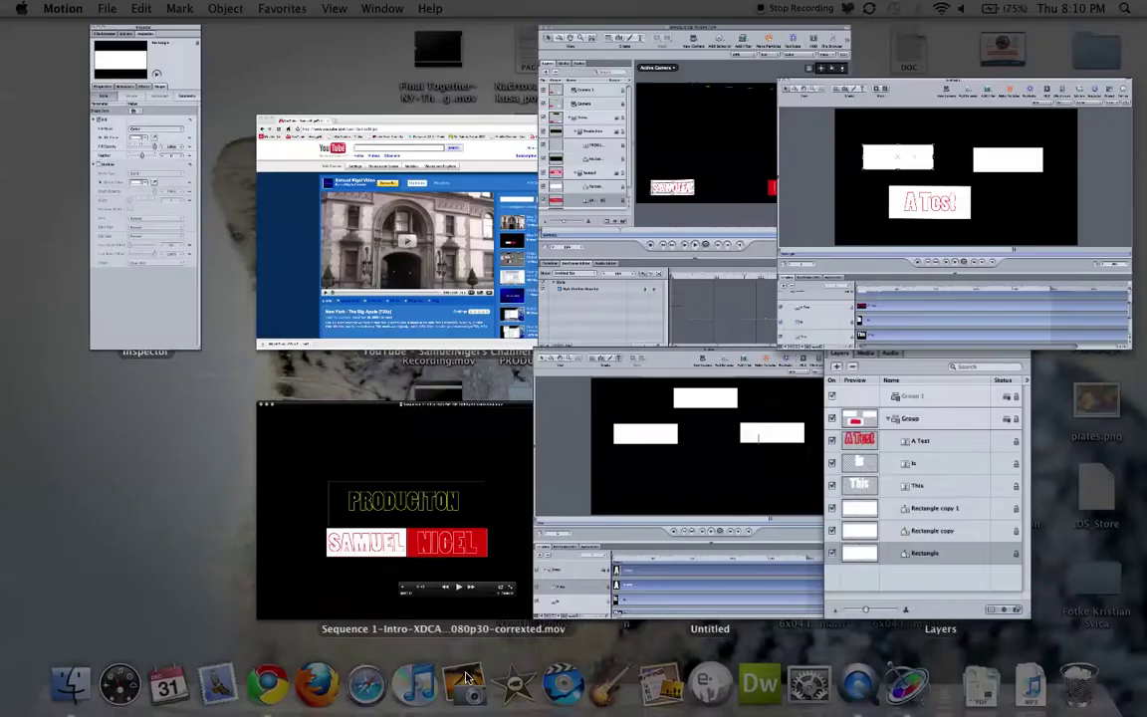
# Enlarge the This text and shift it right within its white box
pyautogui.moveTo(0, 716)
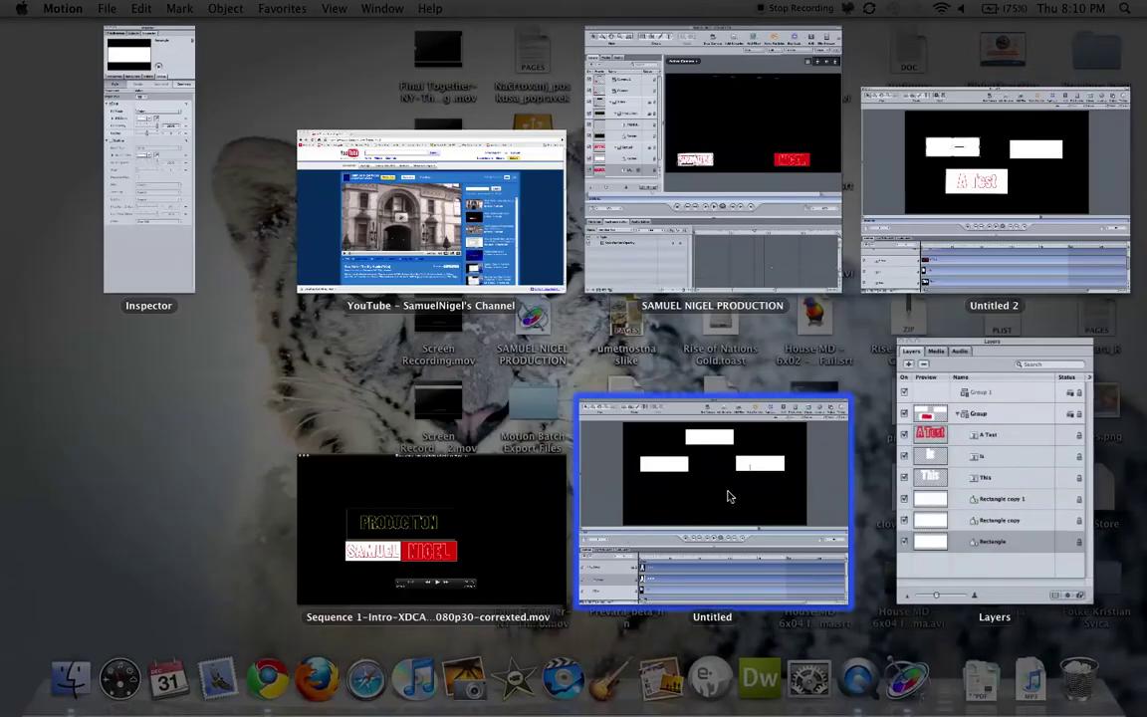
pyautogui.click(932, 472)
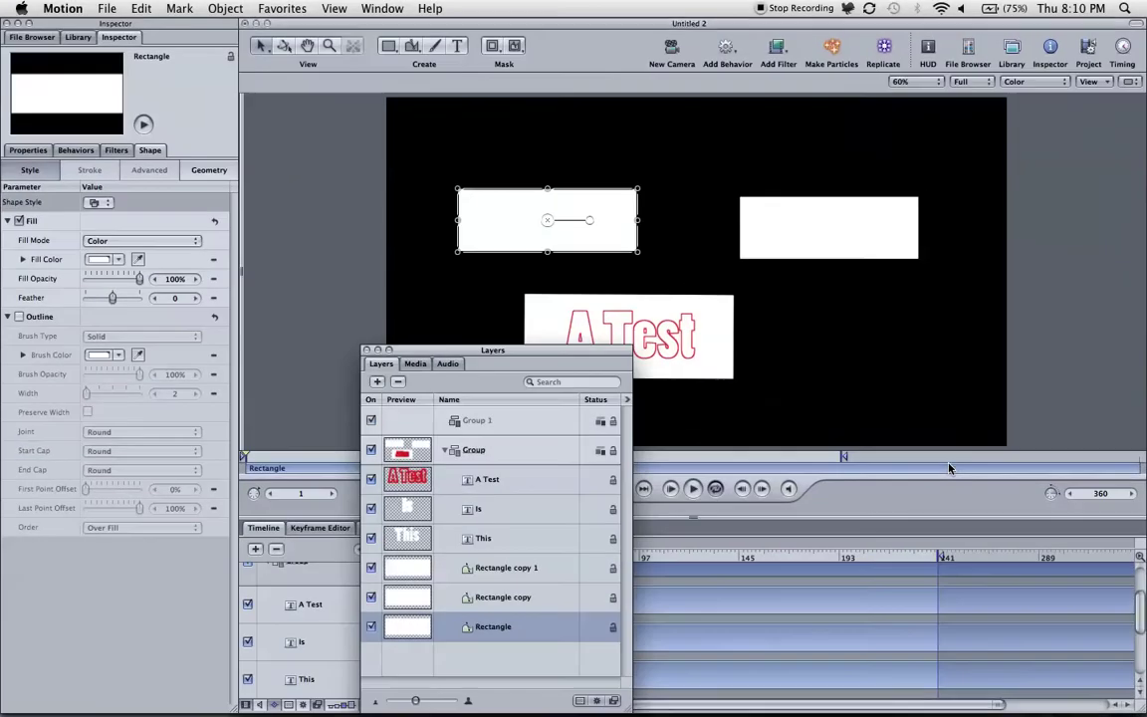
pyautogui.click(504, 546)
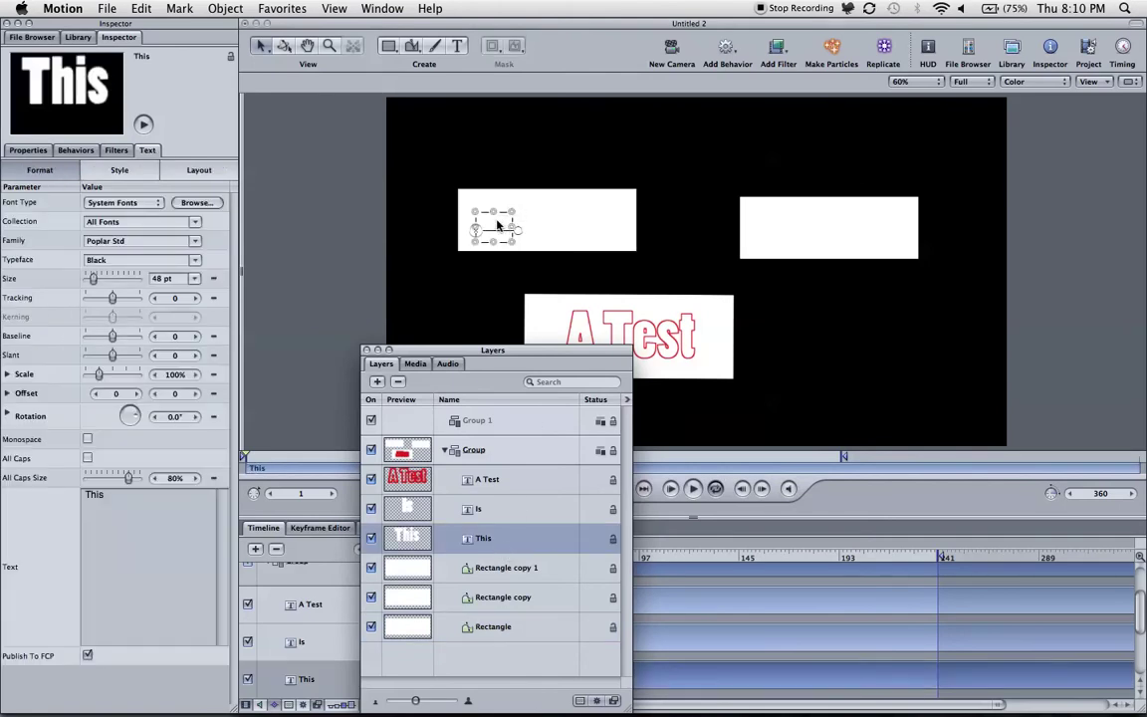
pyautogui.click(498, 226)
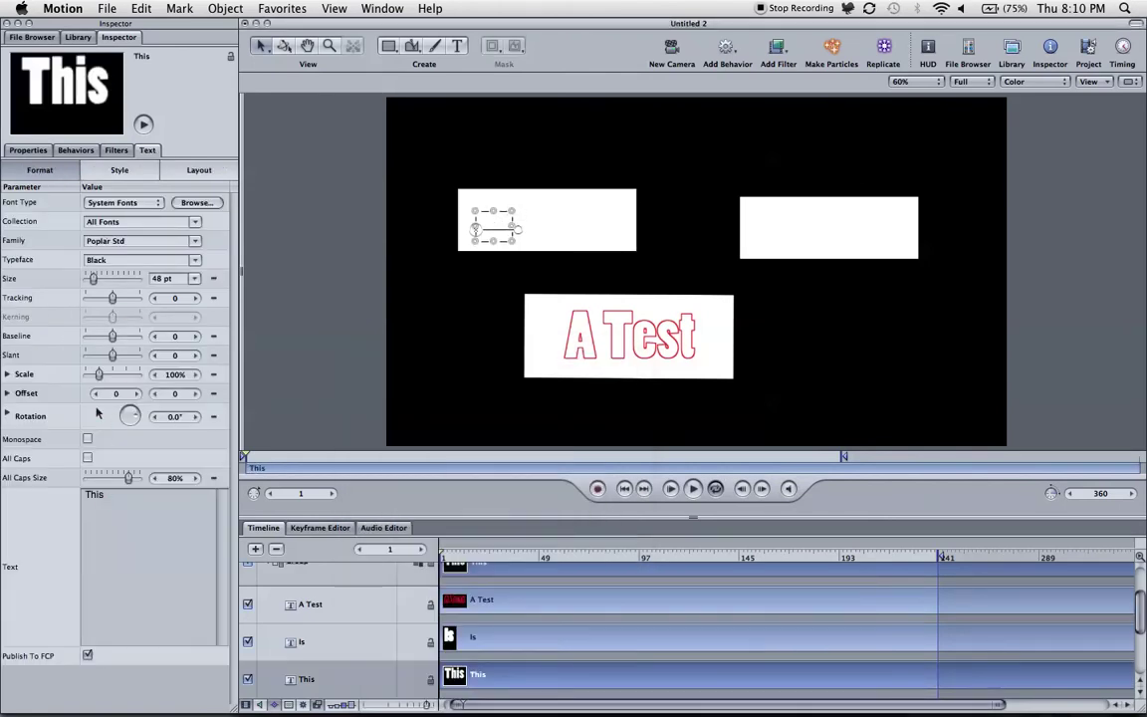
pyautogui.moveTo(100, 374)
pyautogui.mouseDown()
pyautogui.moveTo(126, 383)
pyautogui.moveTo(110, 379)
pyautogui.mouseUp()
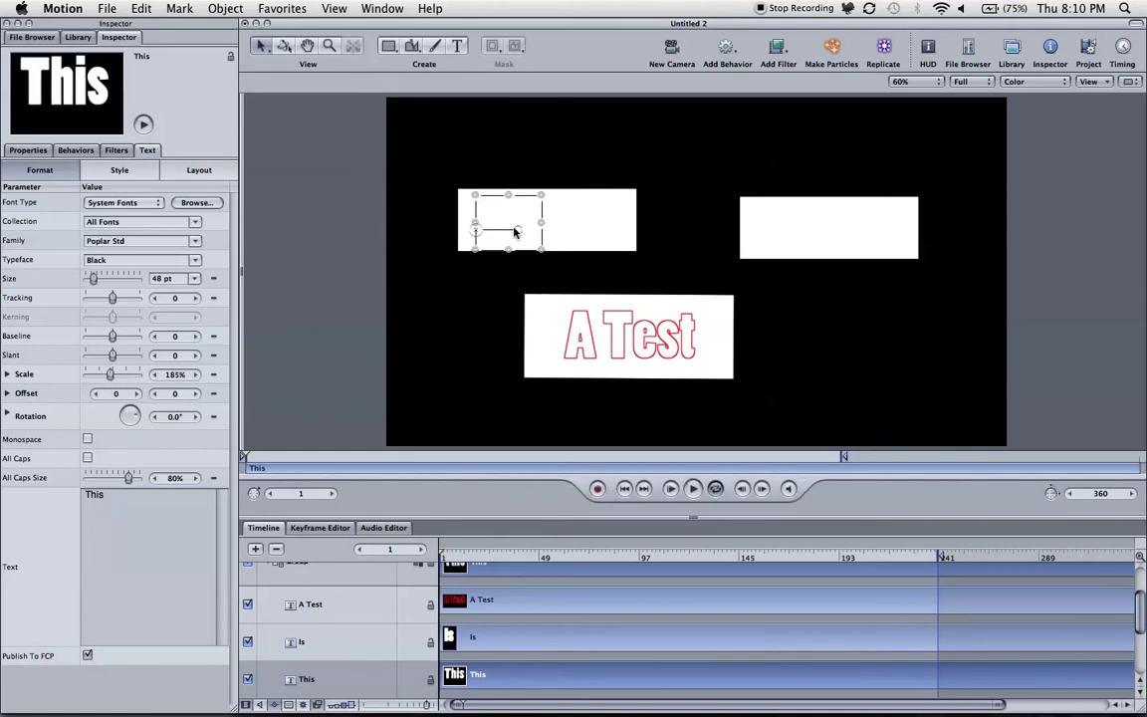
pyautogui.moveTo(517, 221); pyautogui.dragTo(550, 216)
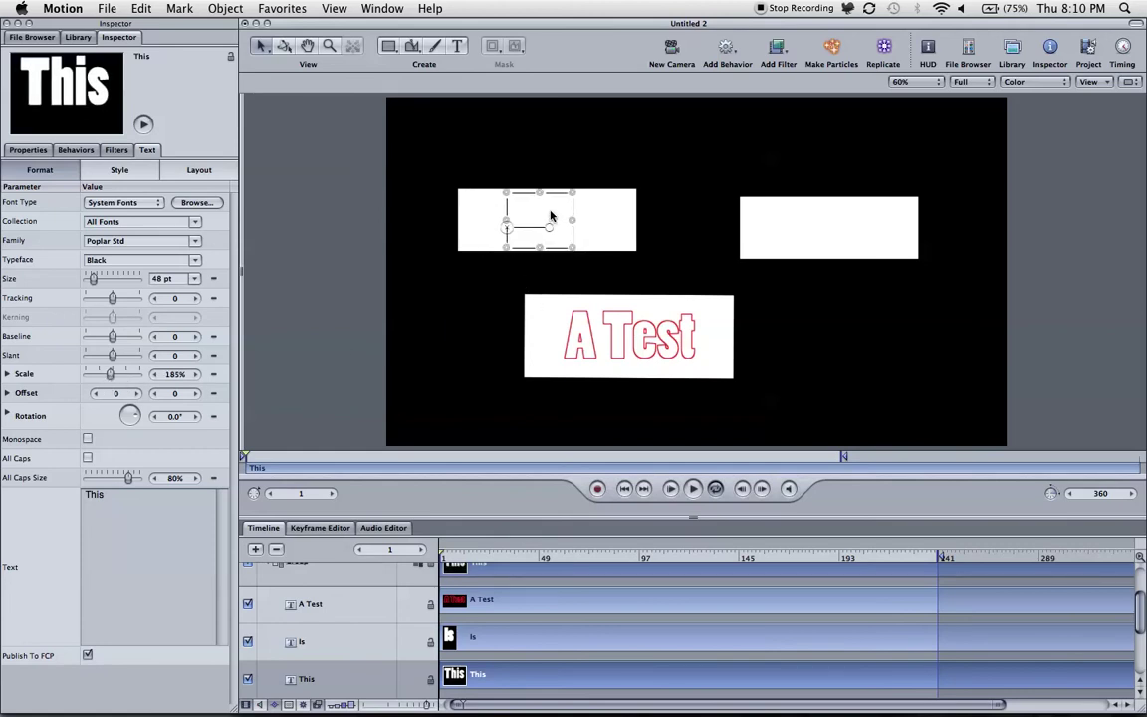
# Turn on the This text's red outline and nudge its white box up and left
pyautogui.click(119, 169)
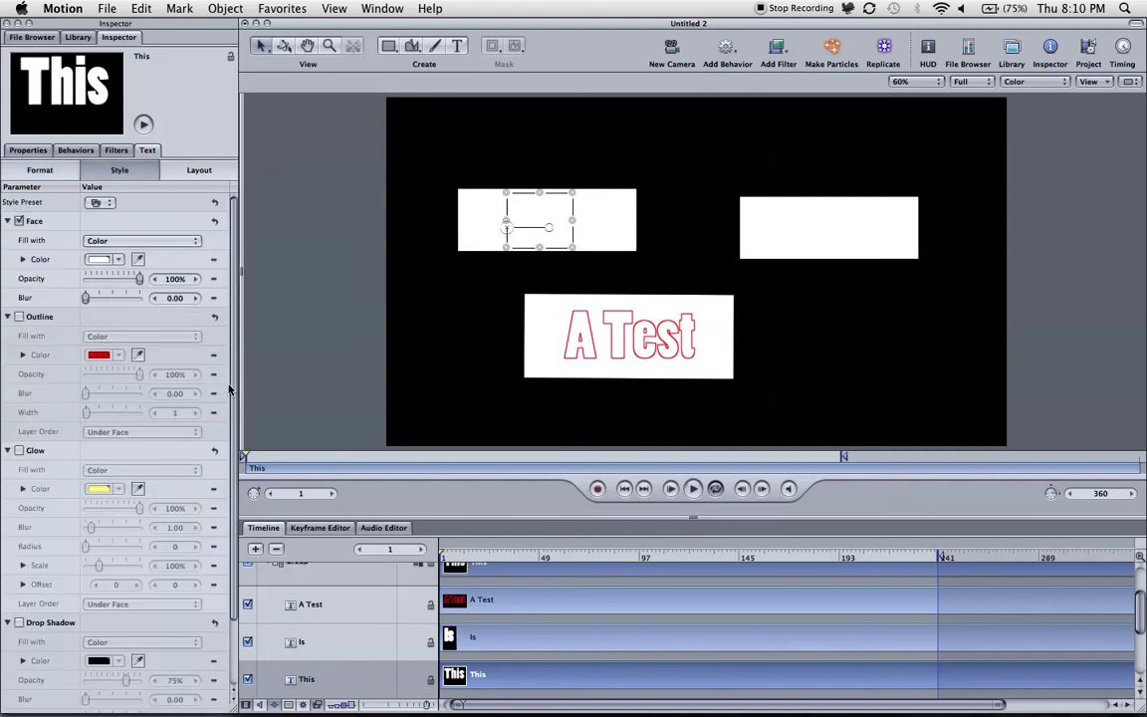
pyautogui.click(21, 317)
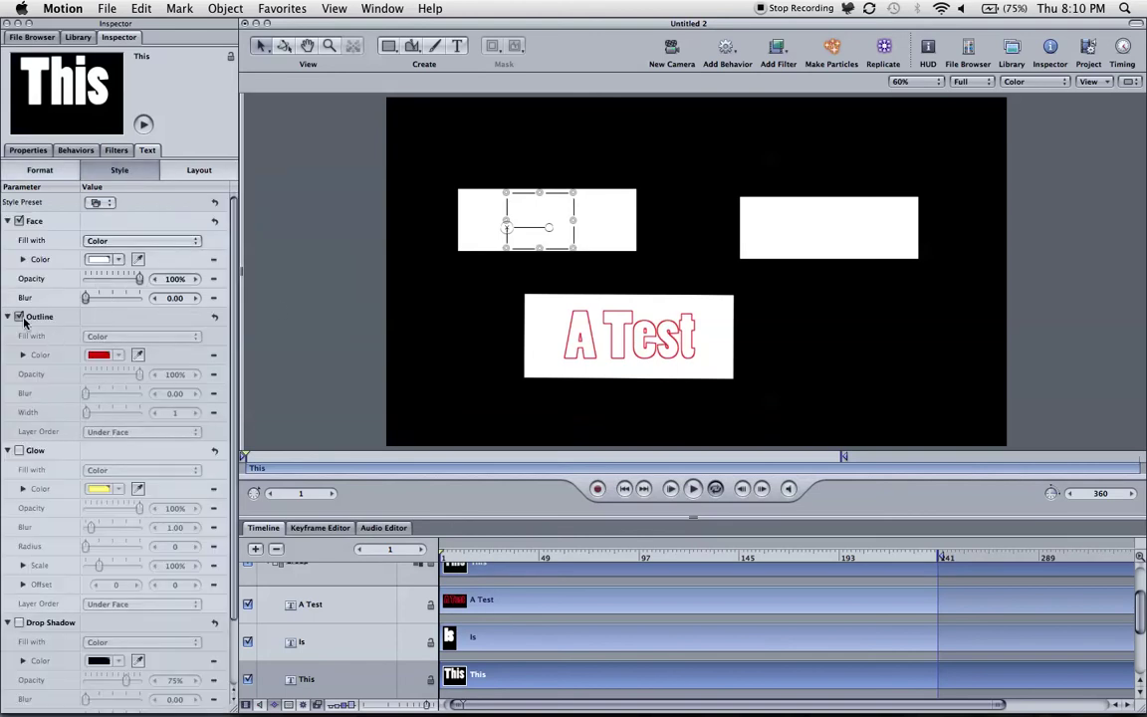
pyautogui.click(537, 239)
pyautogui.moveTo(538, 212); pyautogui.dragTo(536, 206)
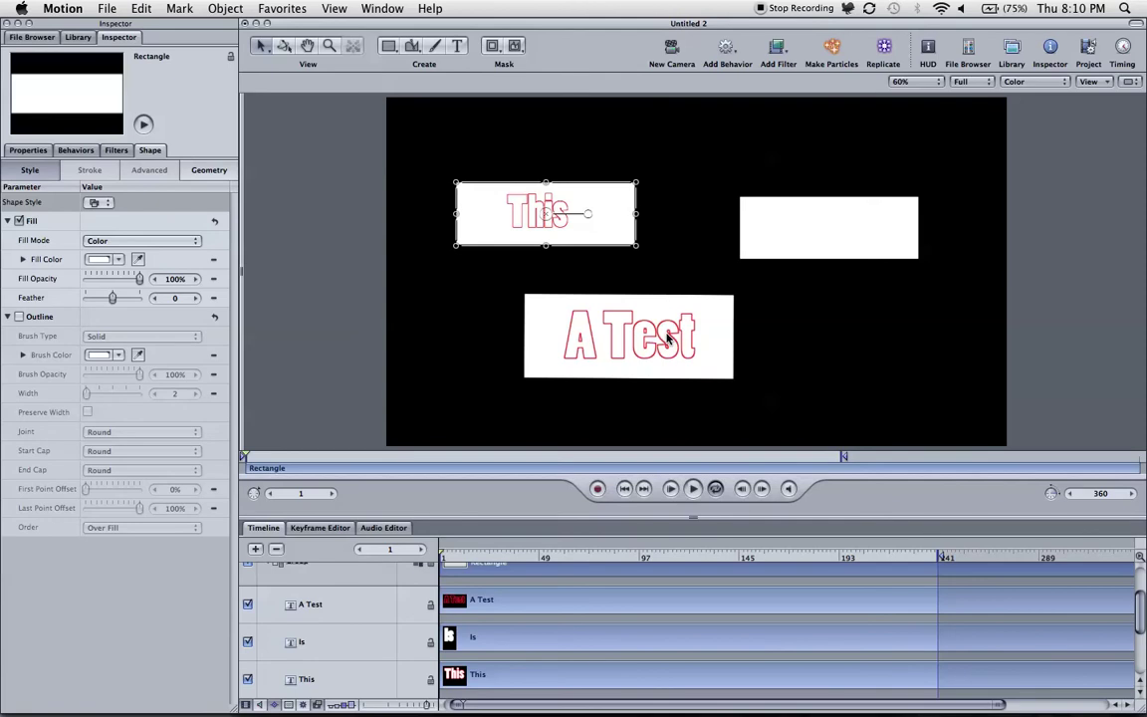
# Change the A Test outline colour from red to a bright saturated yellow
pyautogui.click(600, 304)
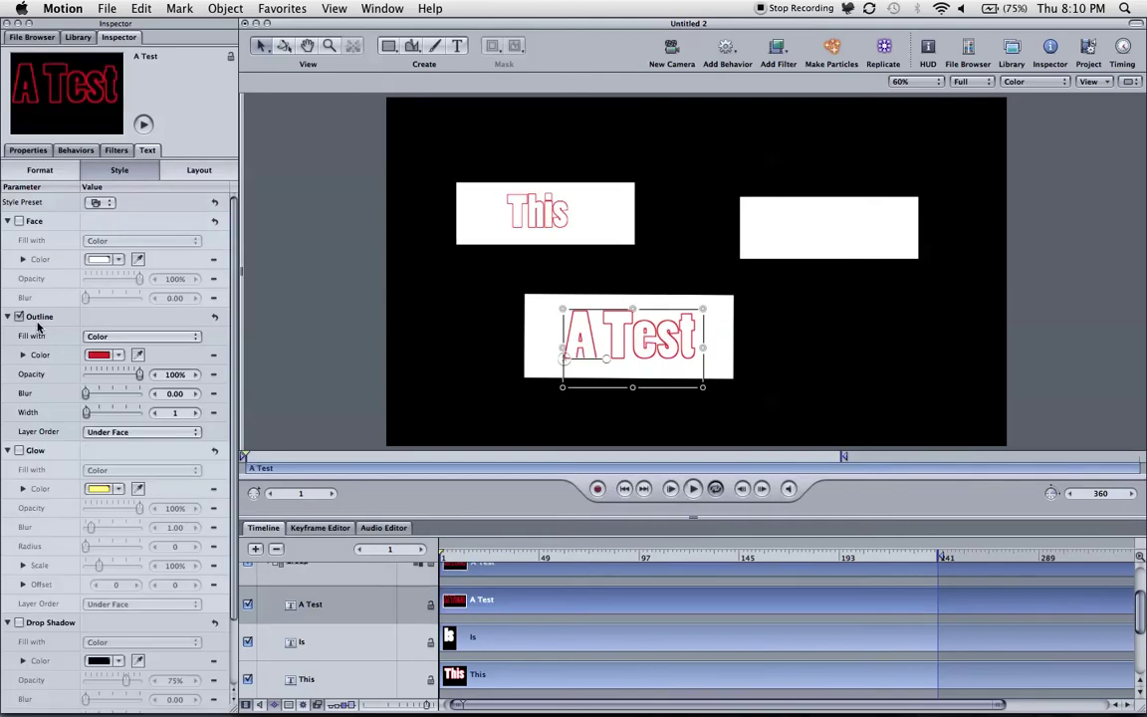
pyautogui.click(98, 355)
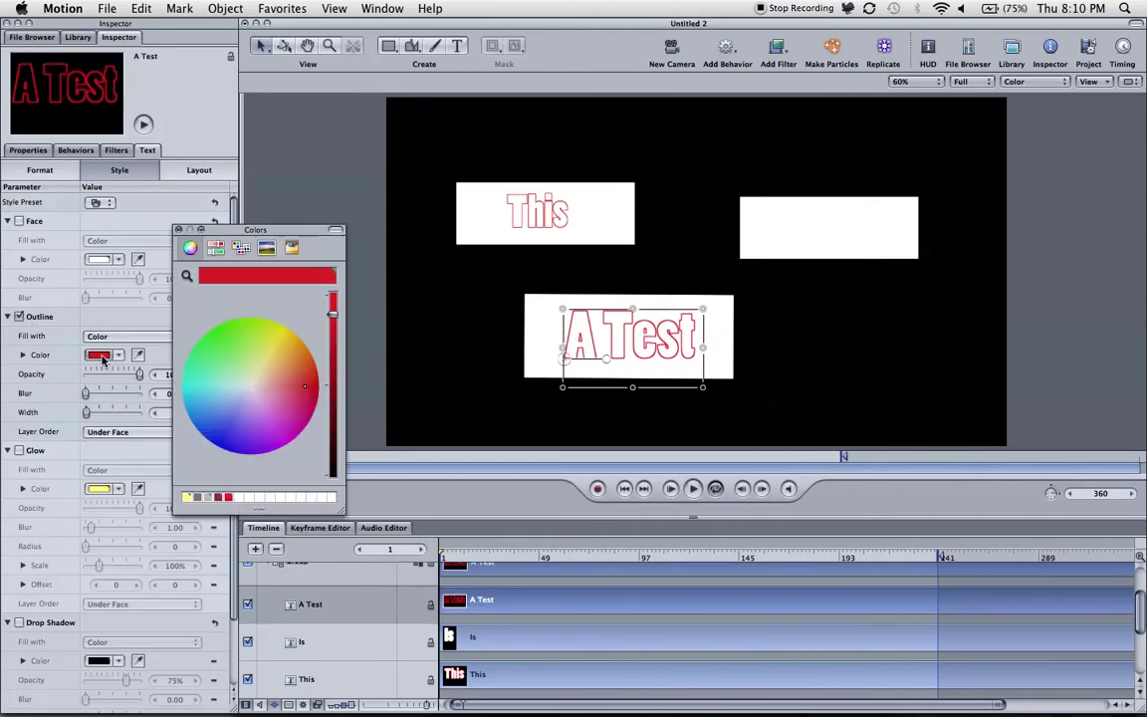
pyautogui.click(186, 495)
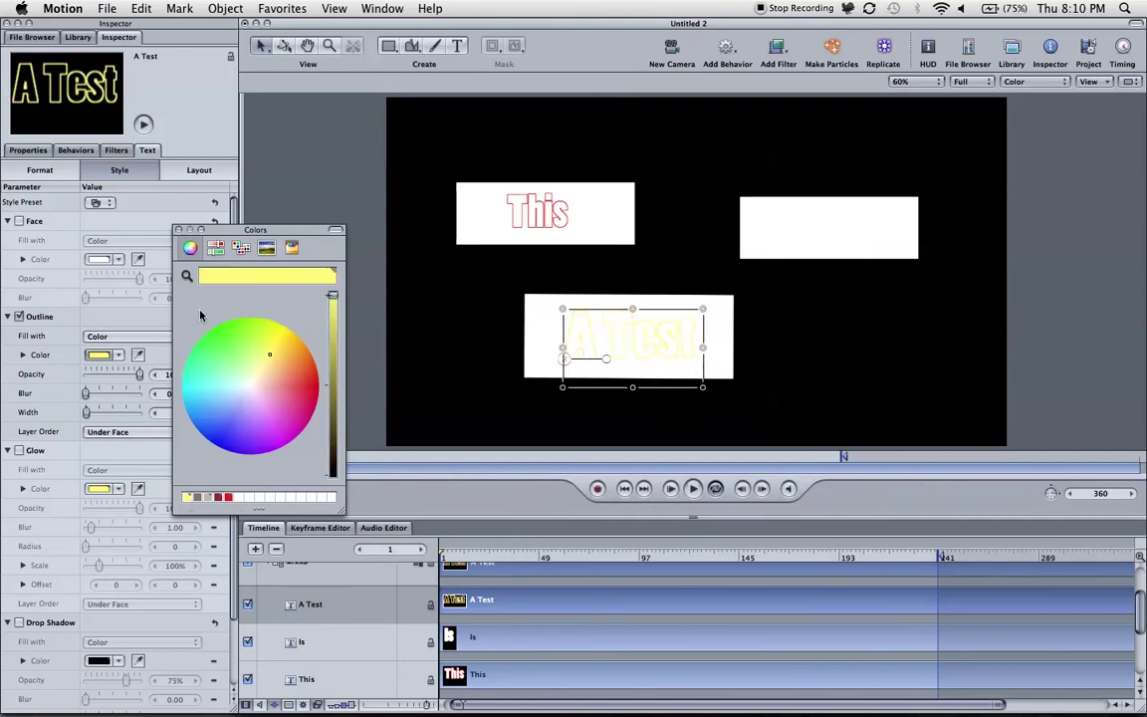
pyautogui.click(284, 325)
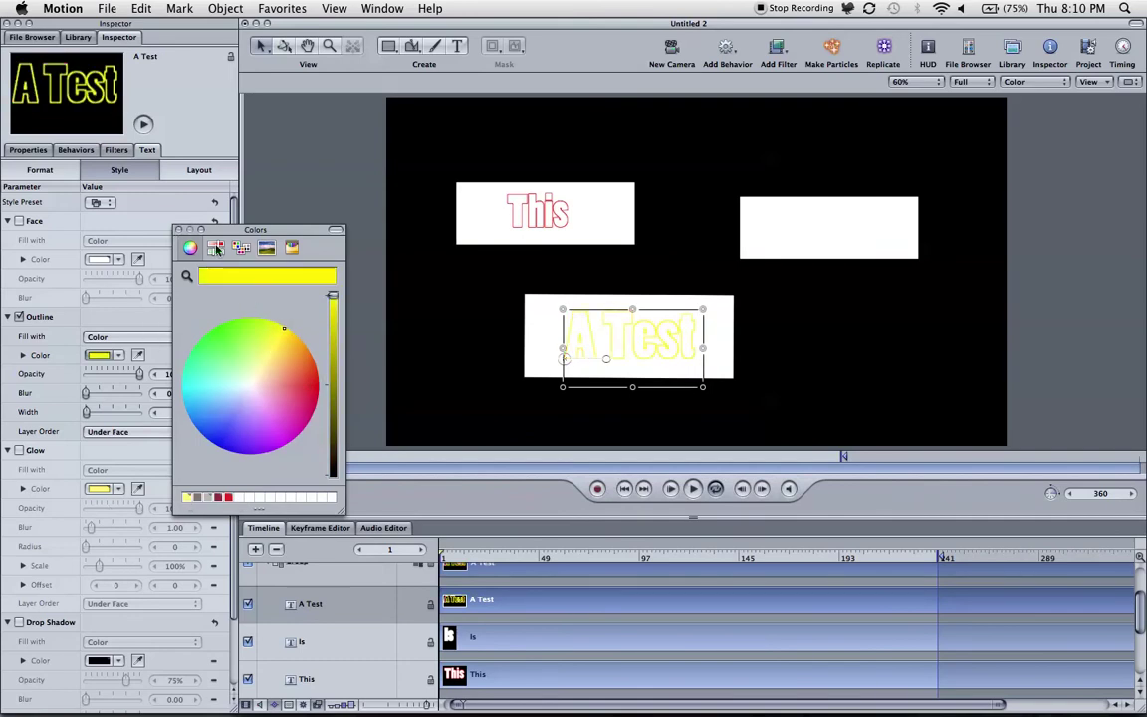
pyautogui.click(178, 231)
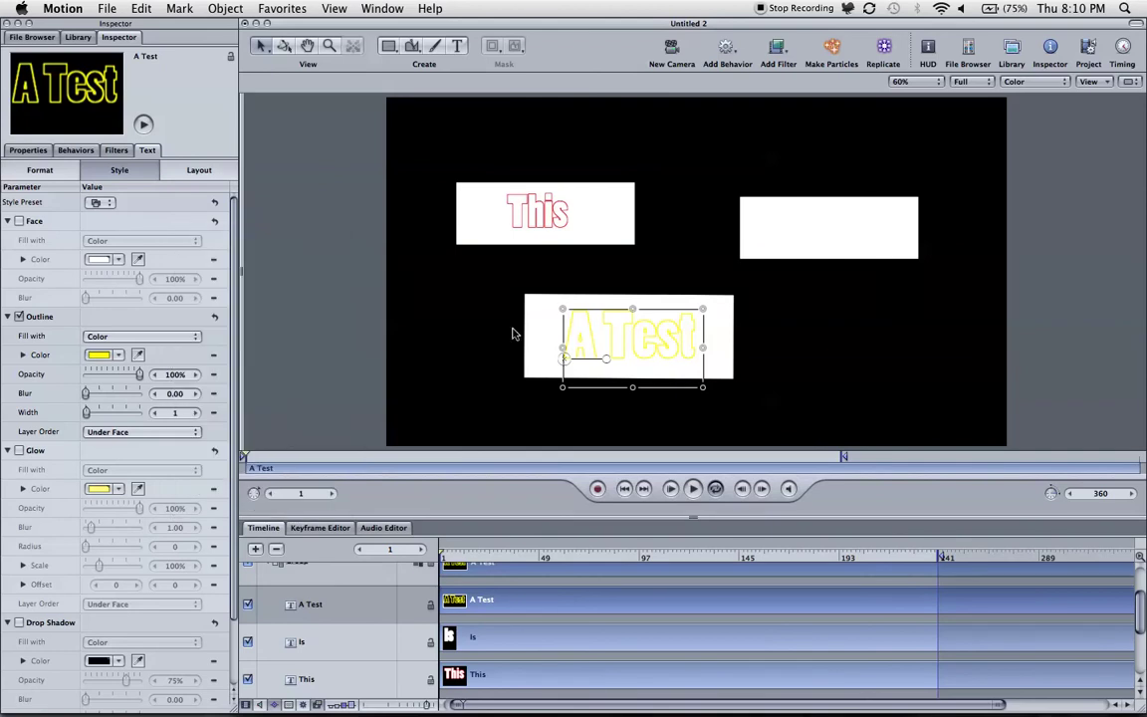
pyautogui.click(533, 334)
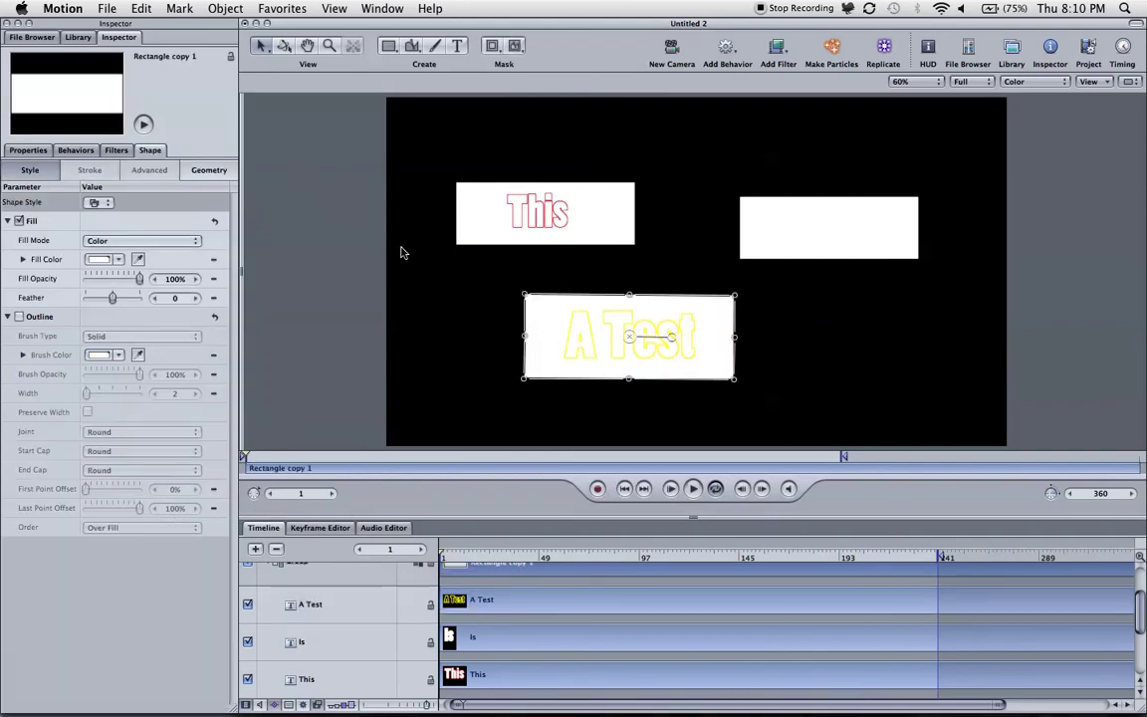
pyautogui.moveTo(500, 713)
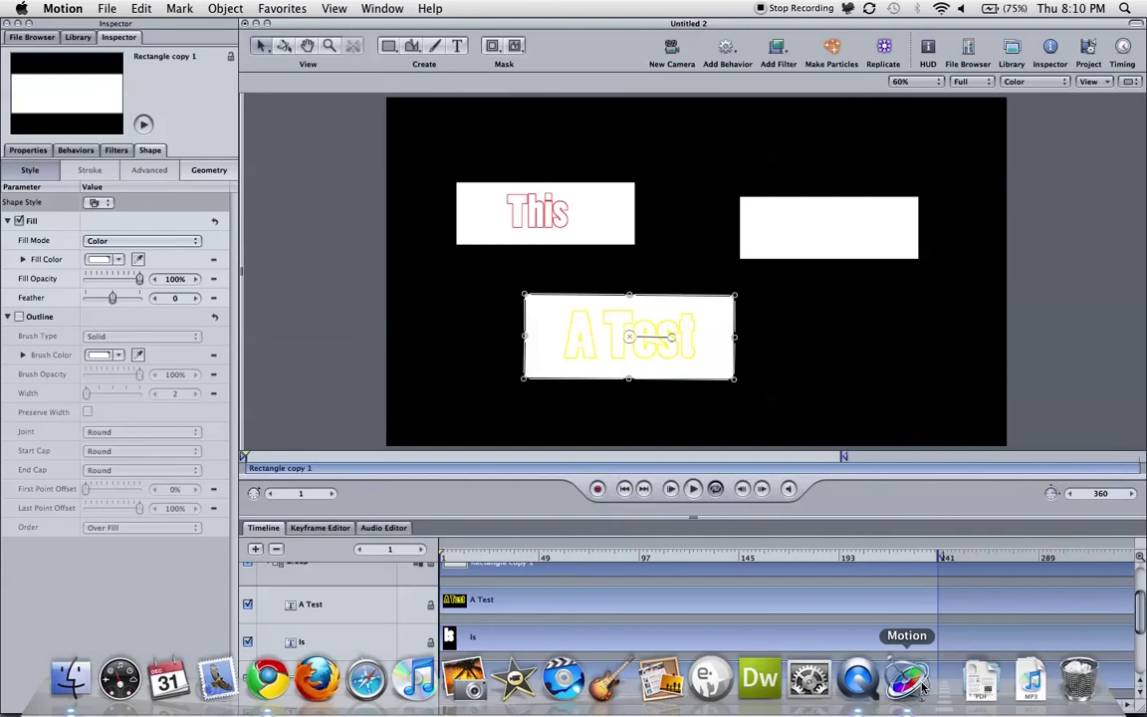
# Move the Layers window to the left and select the Rectangle and Rectangle copy rows
pyautogui.press('F9')
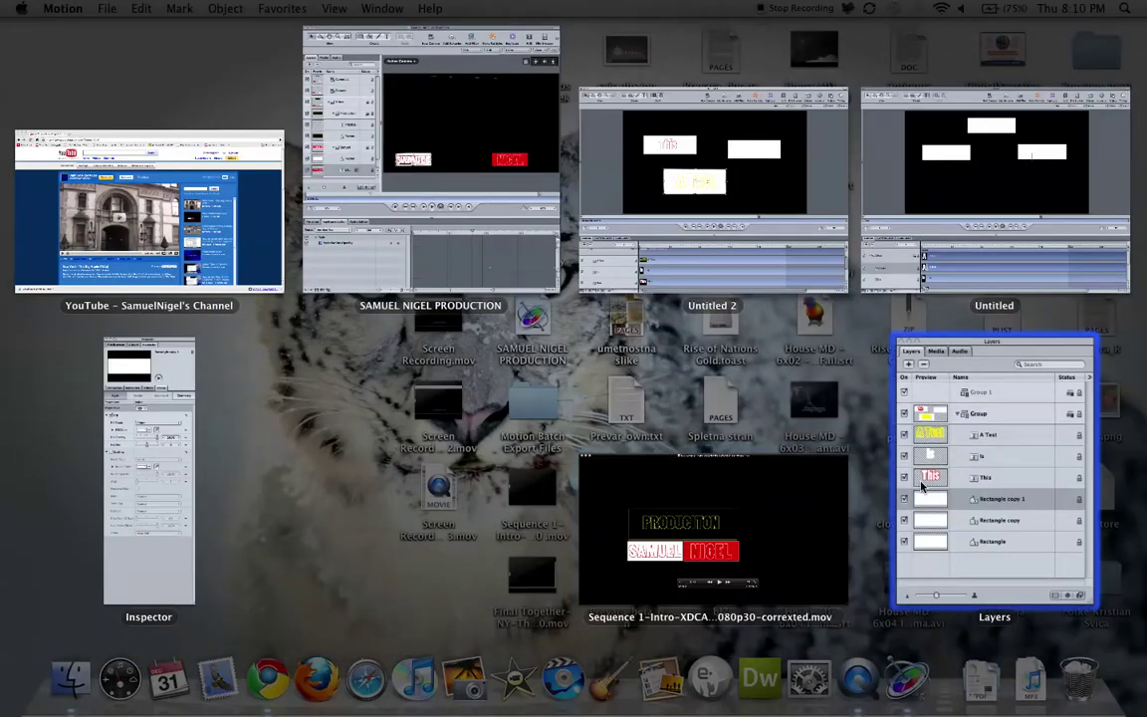
pyautogui.click(921, 485)
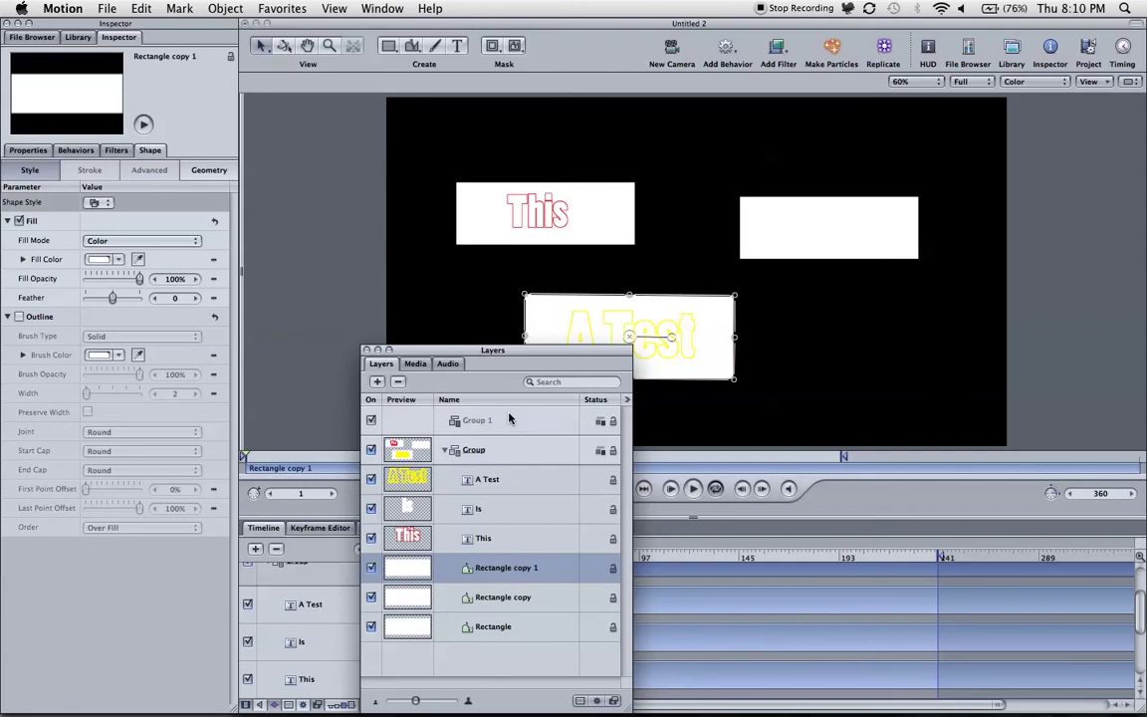
pyautogui.moveTo(500, 349); pyautogui.dragTo(241, 367)
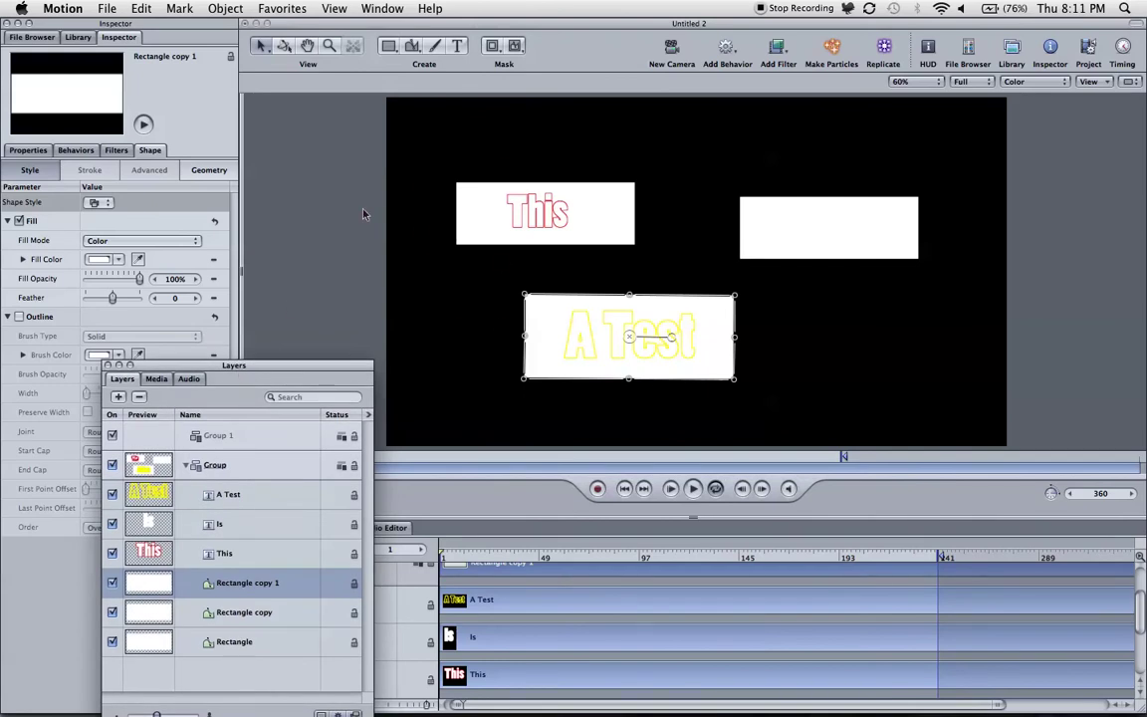
pyautogui.click(279, 642)
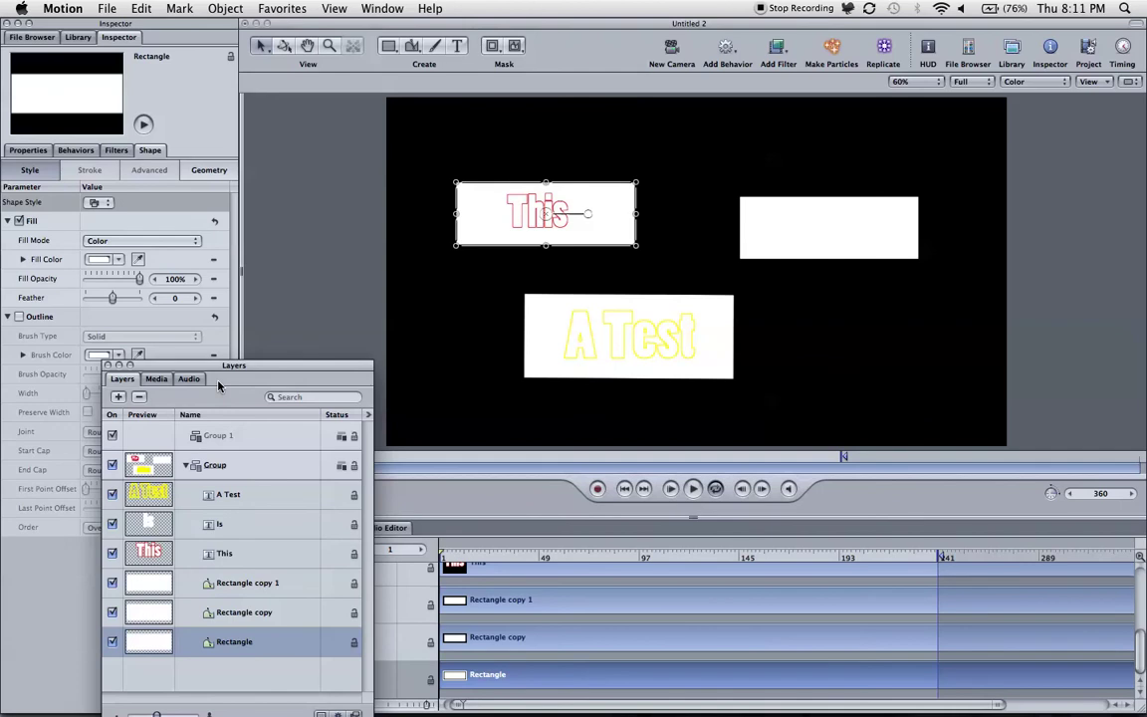
pyautogui.click(225, 610)
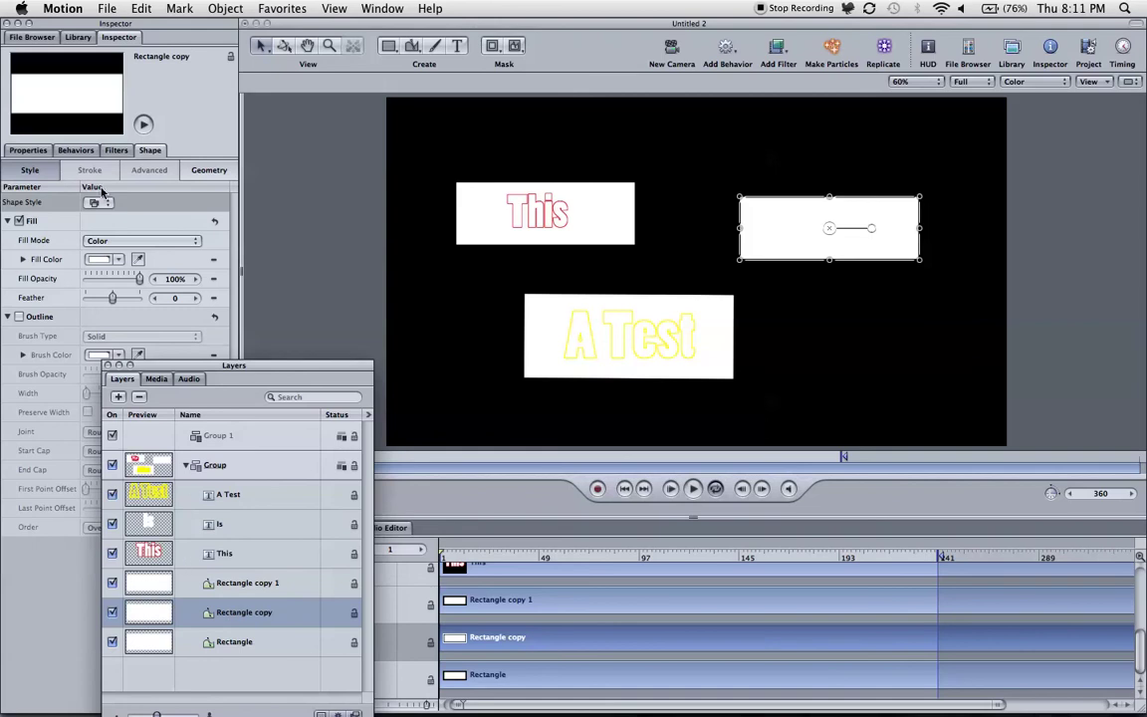
# Fill Rectangle copy, the box behind 'Is', with red, then deselect it
pyautogui.click(136, 229)
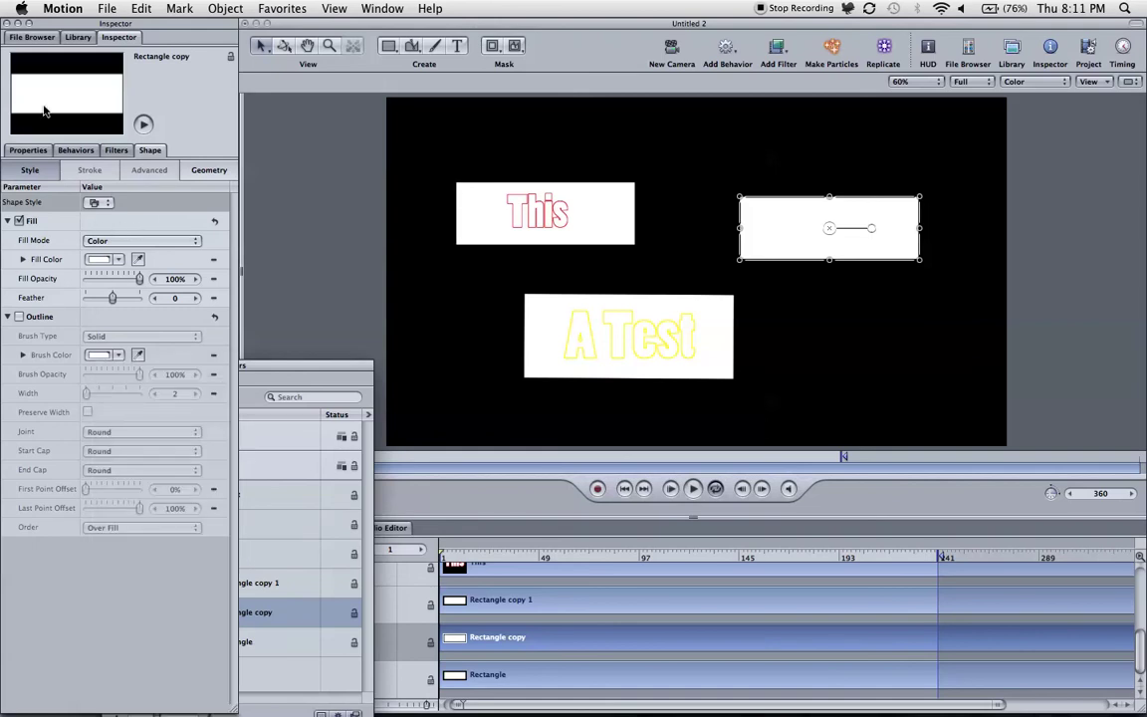
pyautogui.click(118, 261)
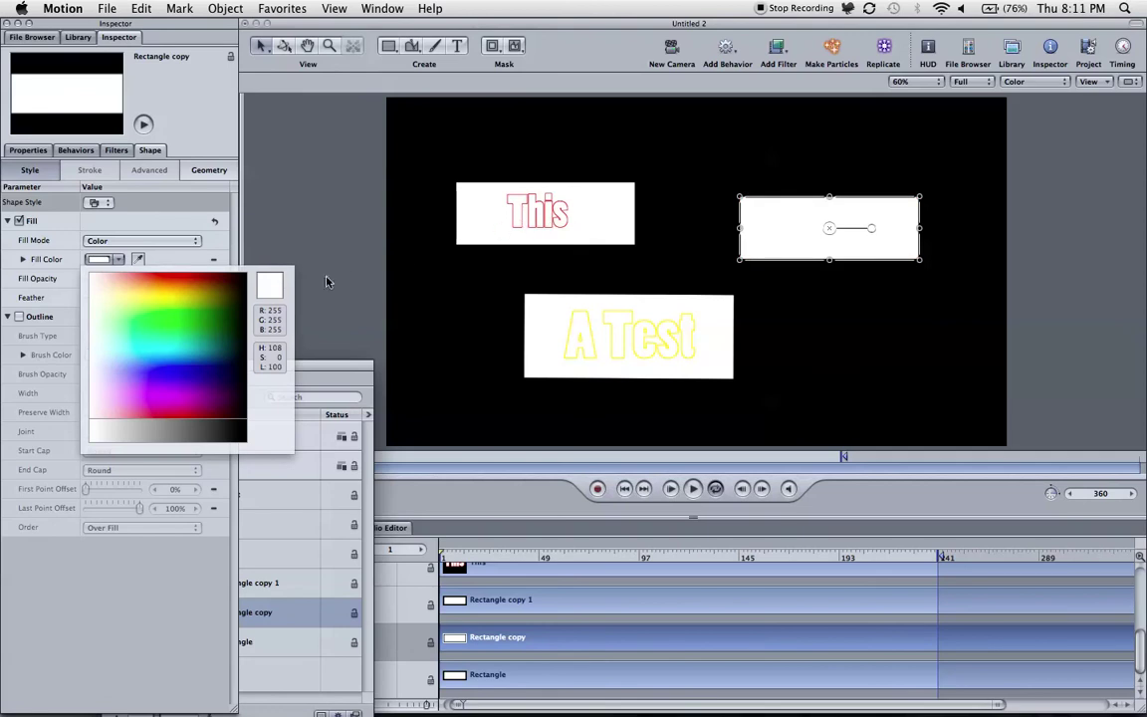
pyautogui.click(174, 261)
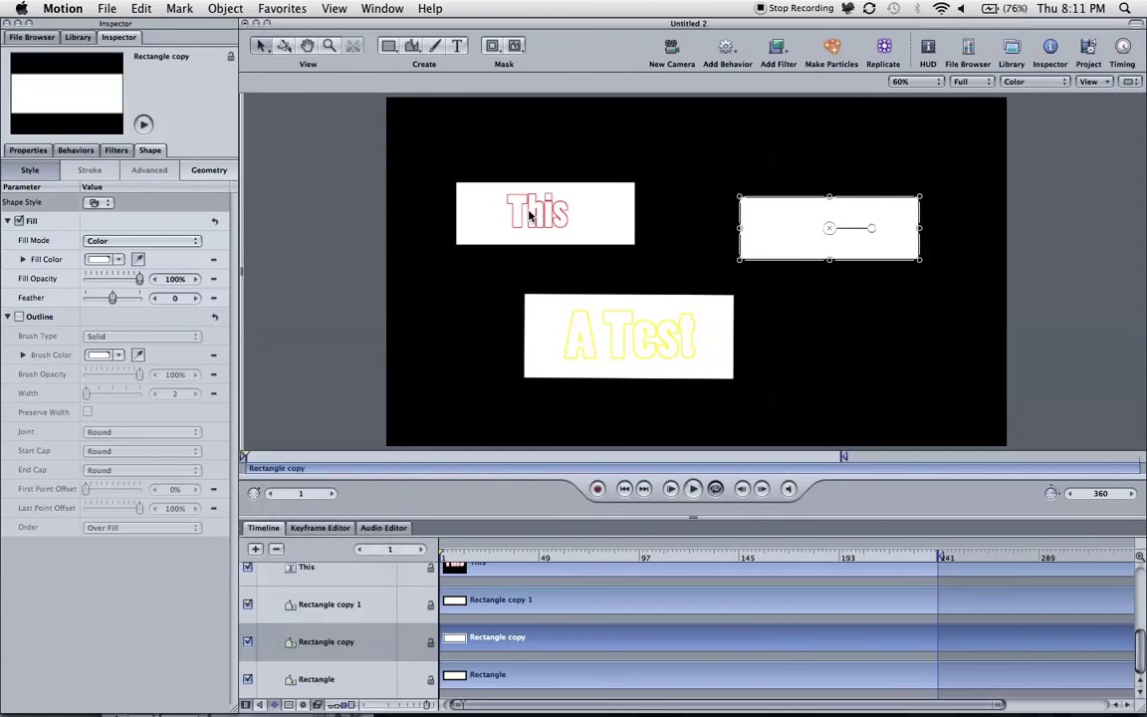
pyautogui.click(90, 262)
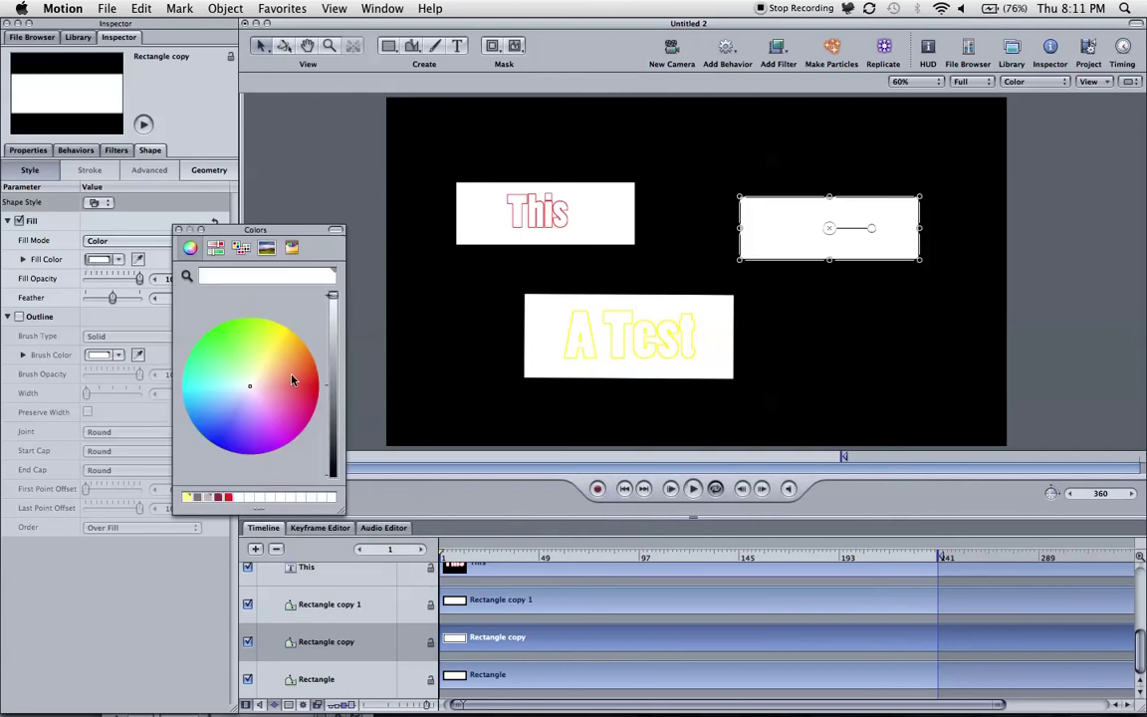
pyautogui.click(228, 497)
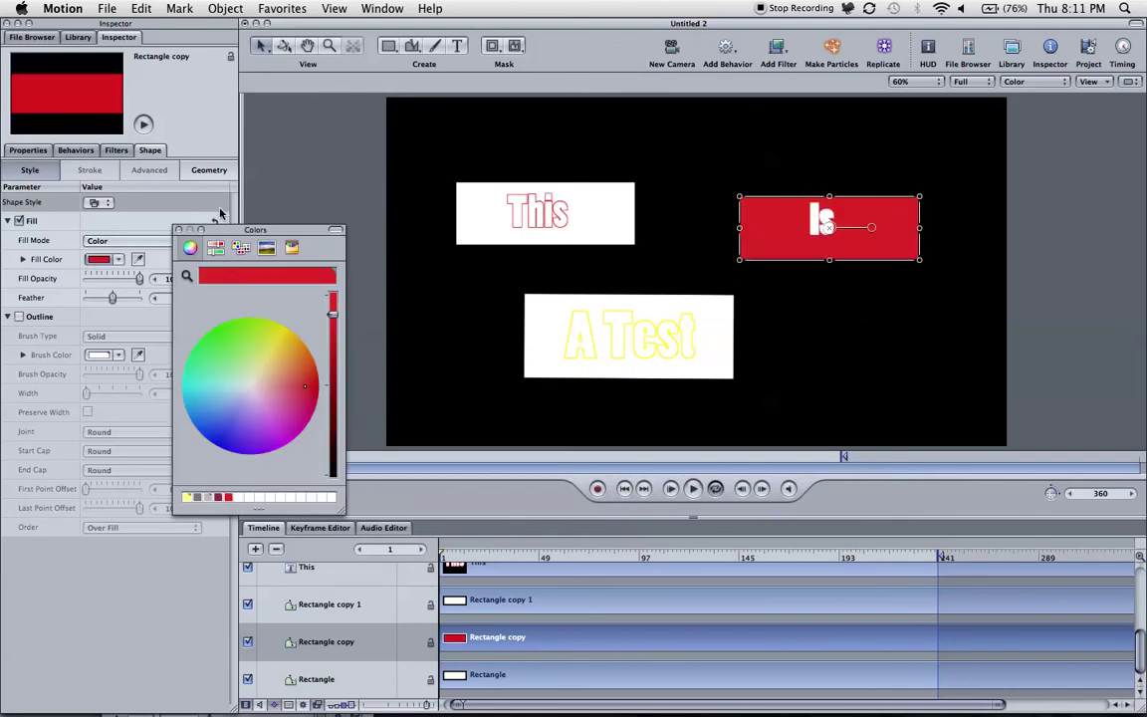
pyautogui.click(178, 231)
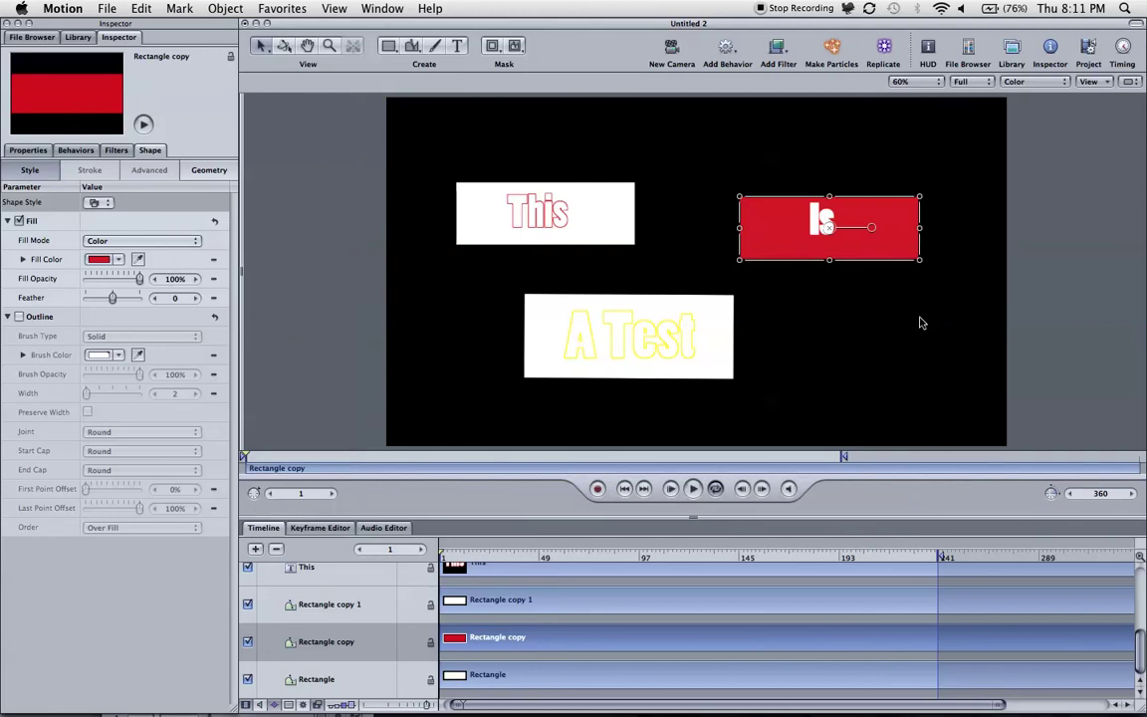
pyautogui.click(925, 324)
# Nudge Is lower-right, check the This and Is font settings, and select A Test
pyautogui.click(820, 224)
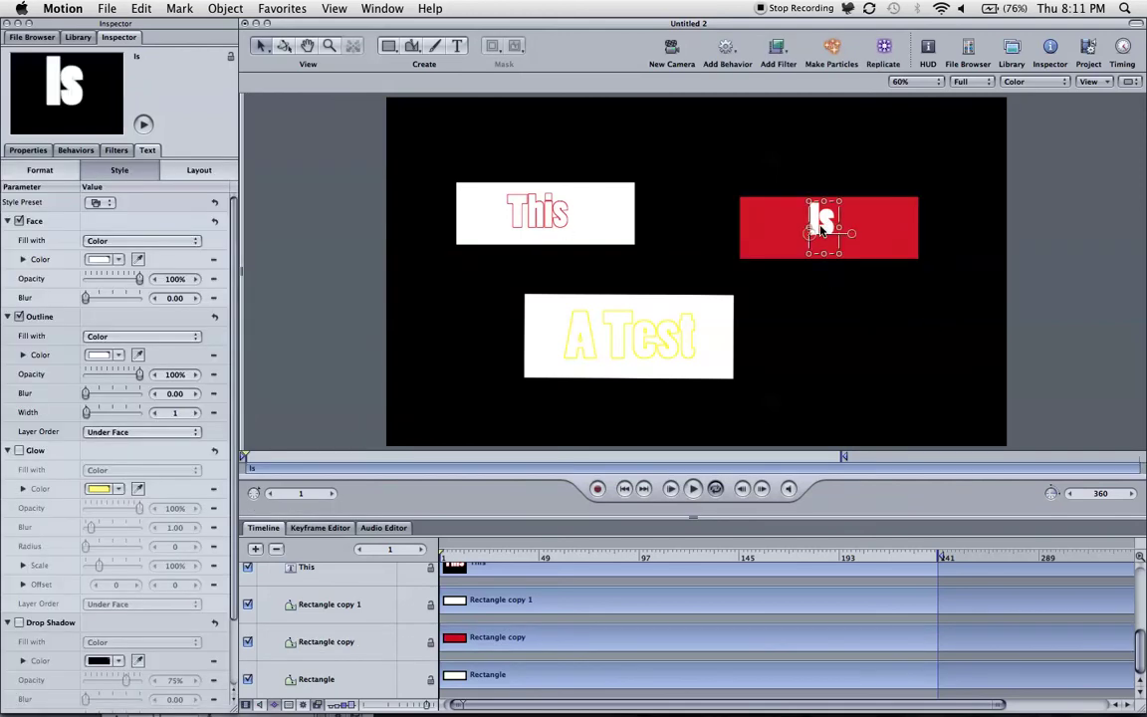
pyautogui.moveTo(820, 227)
pyautogui.mouseDown()
pyautogui.moveTo(842, 225)
pyautogui.moveTo(825, 234)
pyautogui.mouseUp()
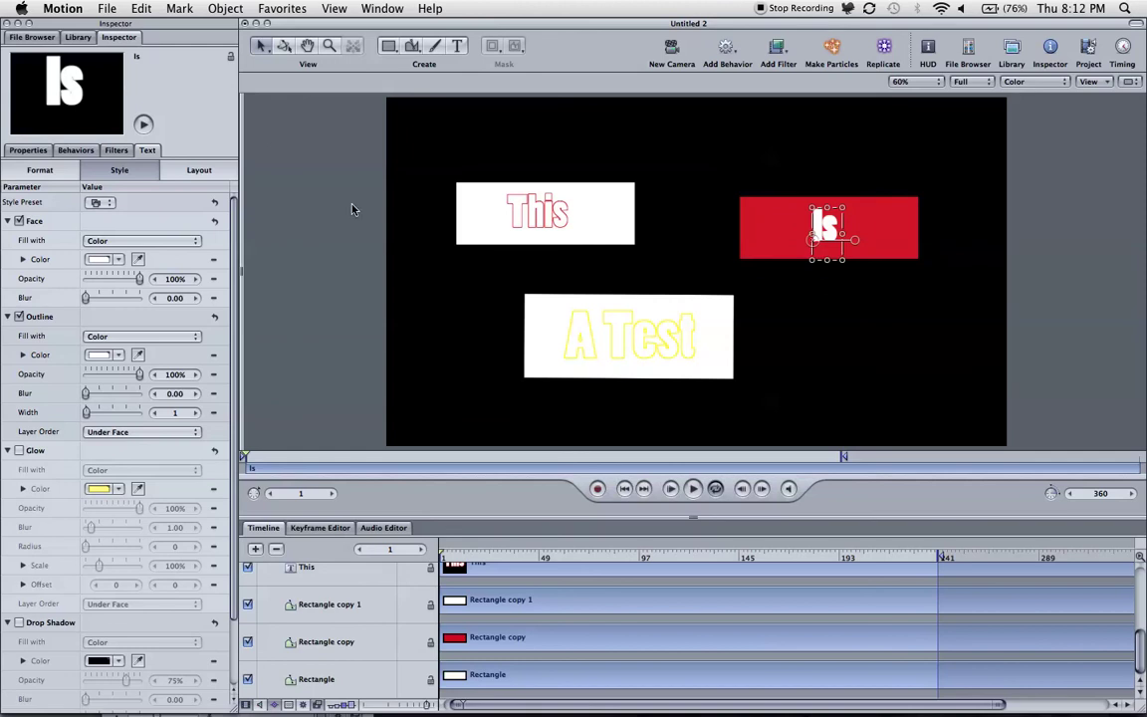
pyautogui.click(526, 204)
pyautogui.click(42, 170)
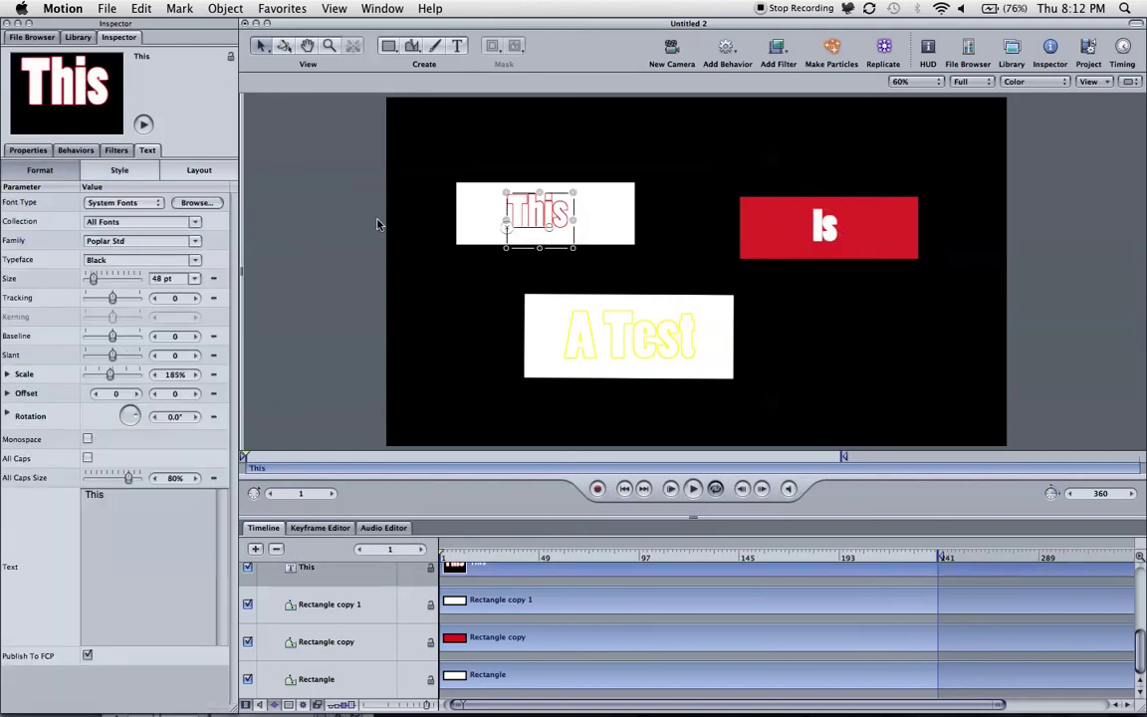
pyautogui.click(836, 230)
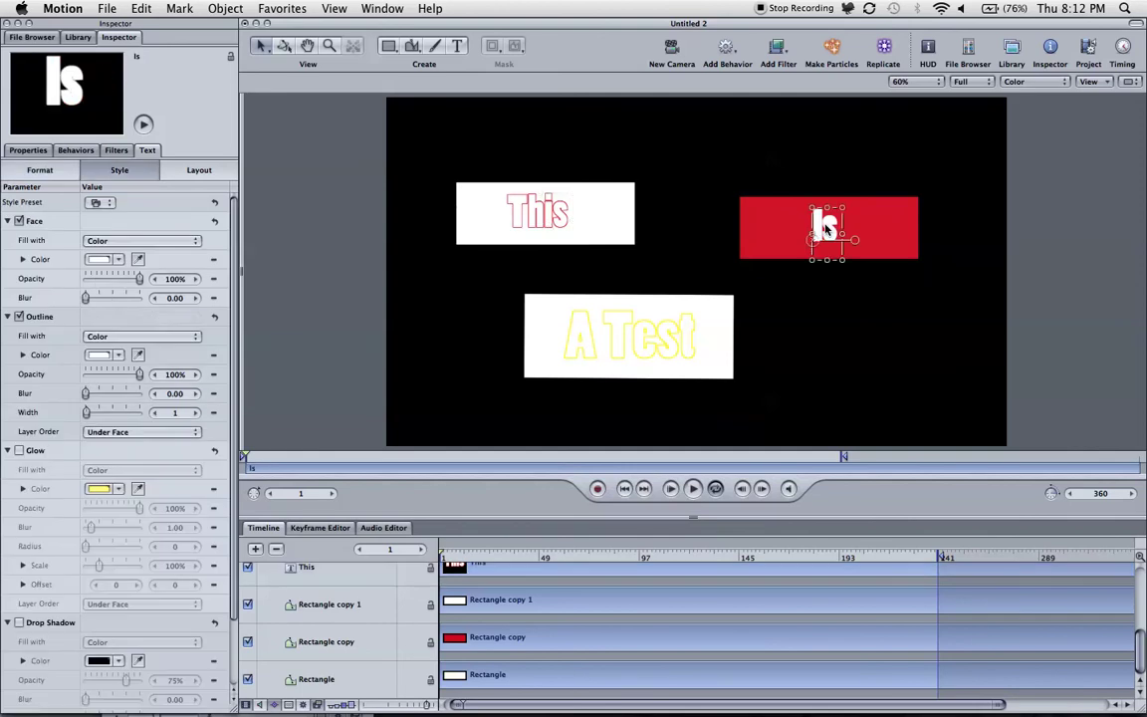
pyautogui.click(42, 169)
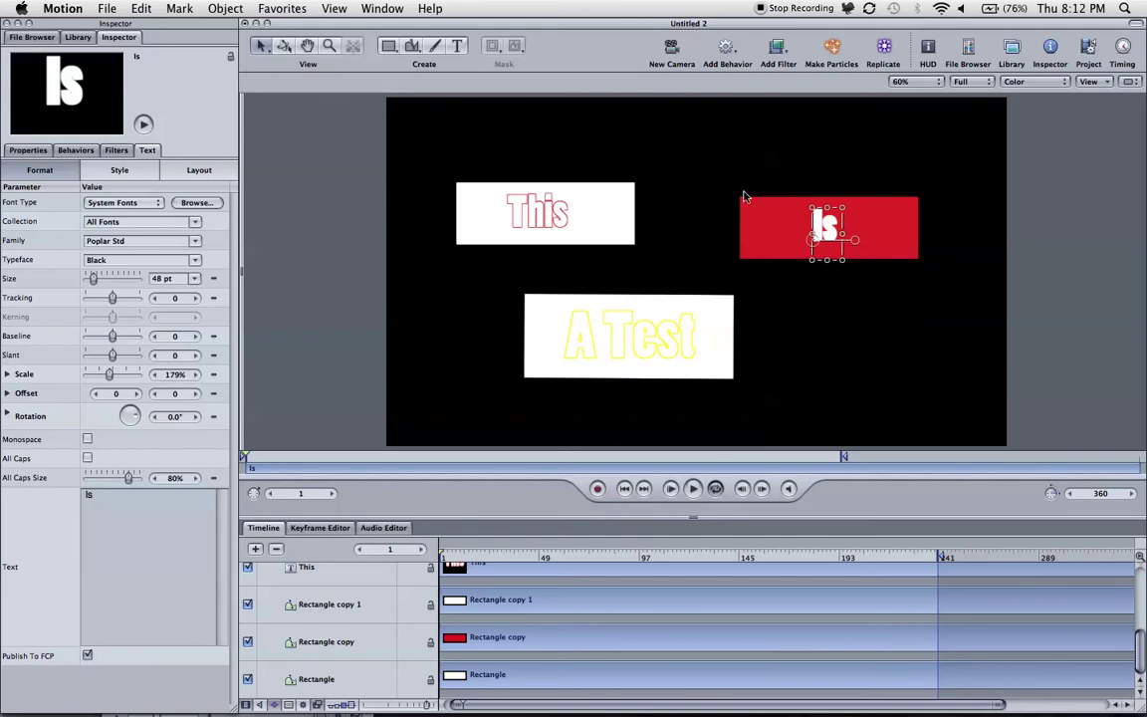
pyautogui.click(633, 314)
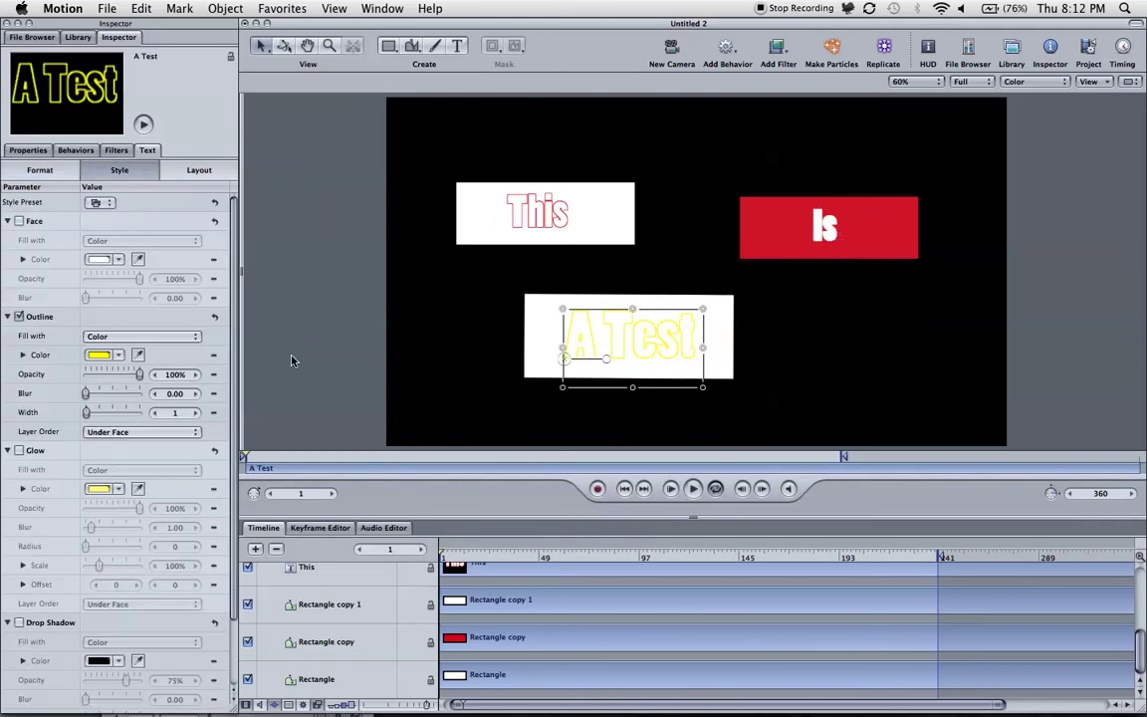
# Bring the Layers window forward and select Rectangle copy 1 behind A Test
pyautogui.press('F9')
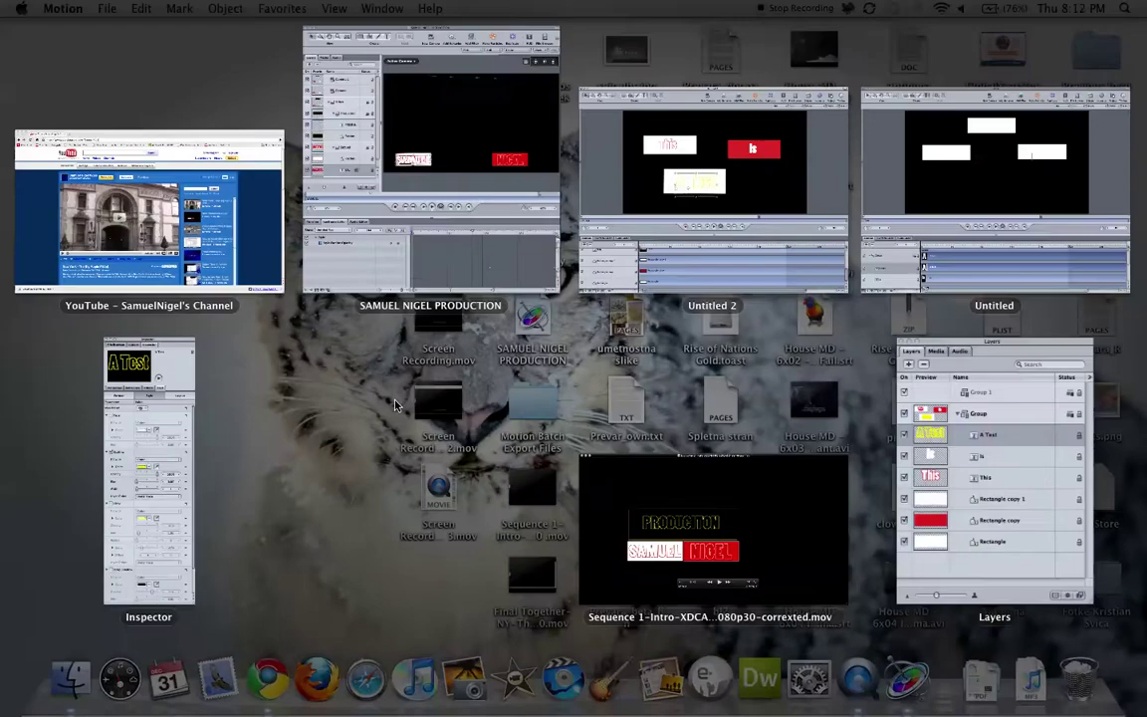
pyautogui.click(944, 473)
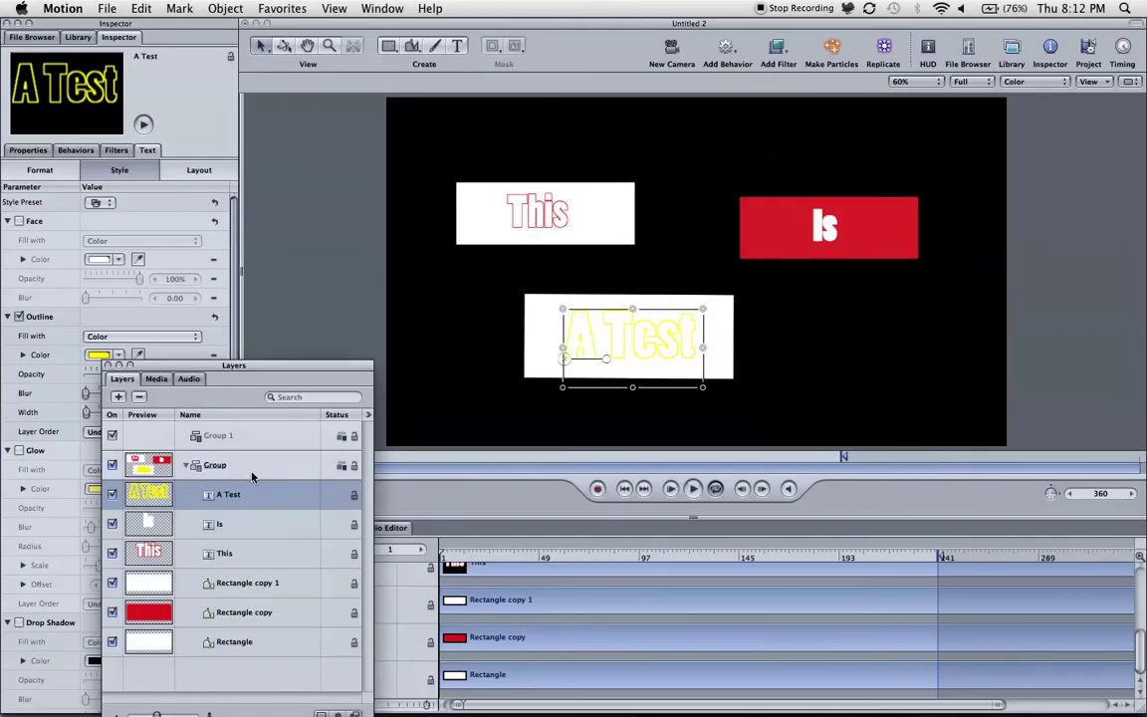
pyautogui.click(239, 587)
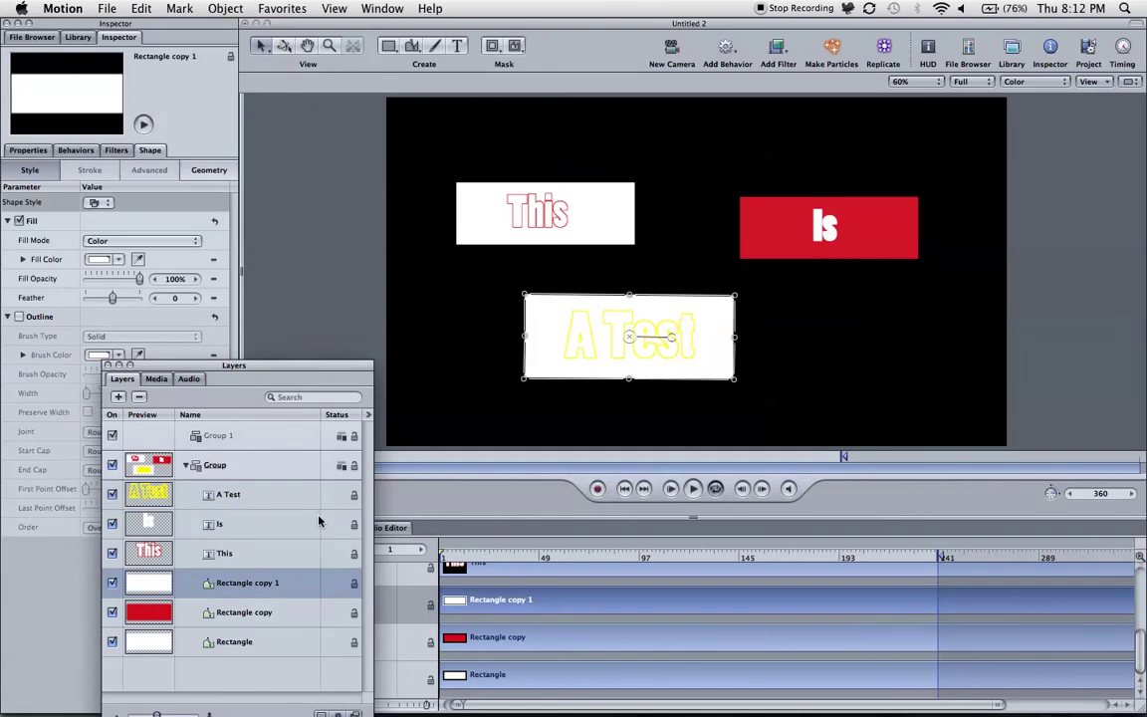
# Fill the box behind A Test with black
pyautogui.moveTo(195, 368); pyautogui.dragTo(238, 339)
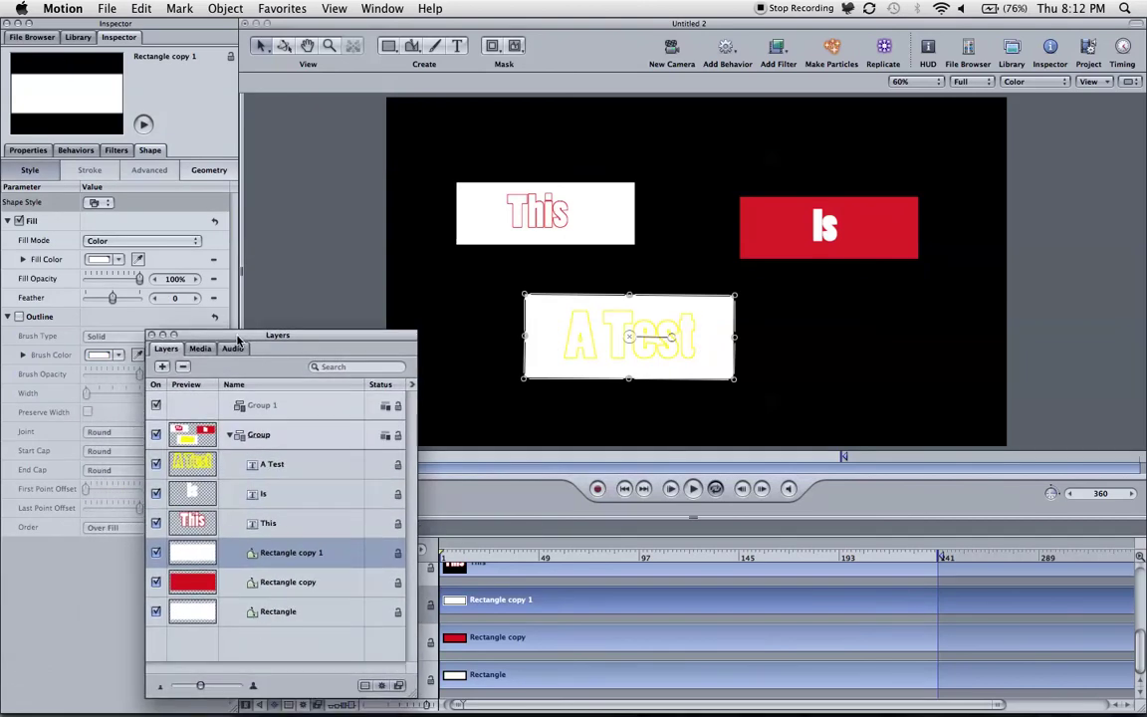
pyautogui.click(194, 224)
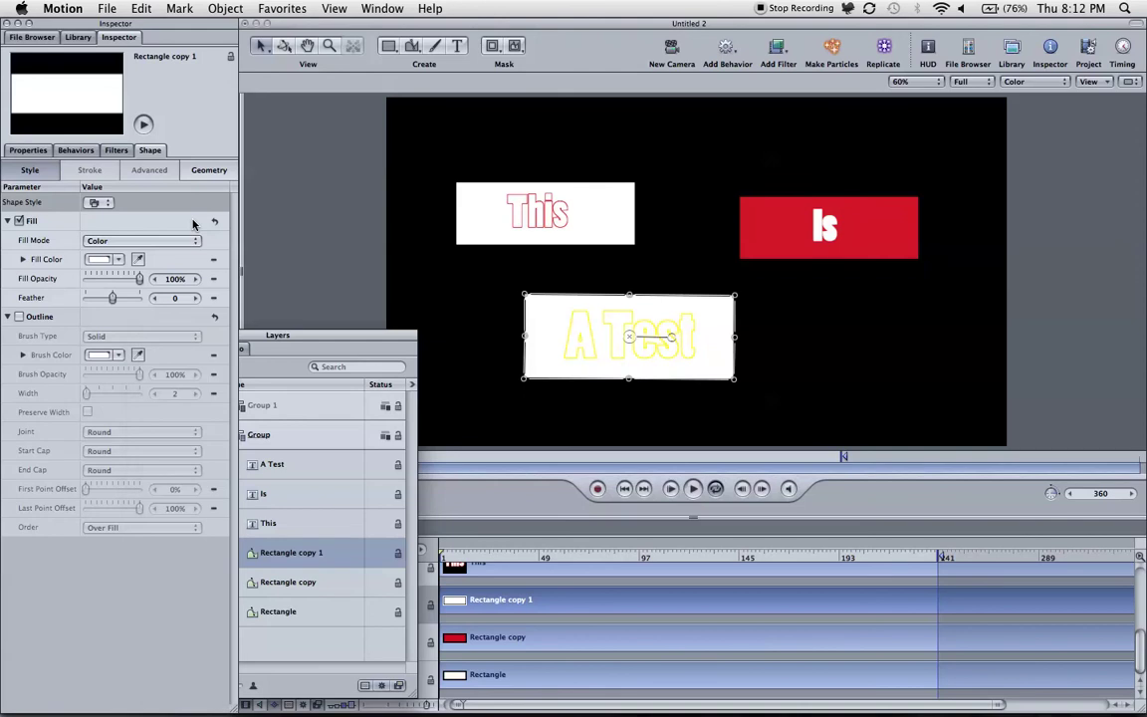
pyautogui.click(97, 257)
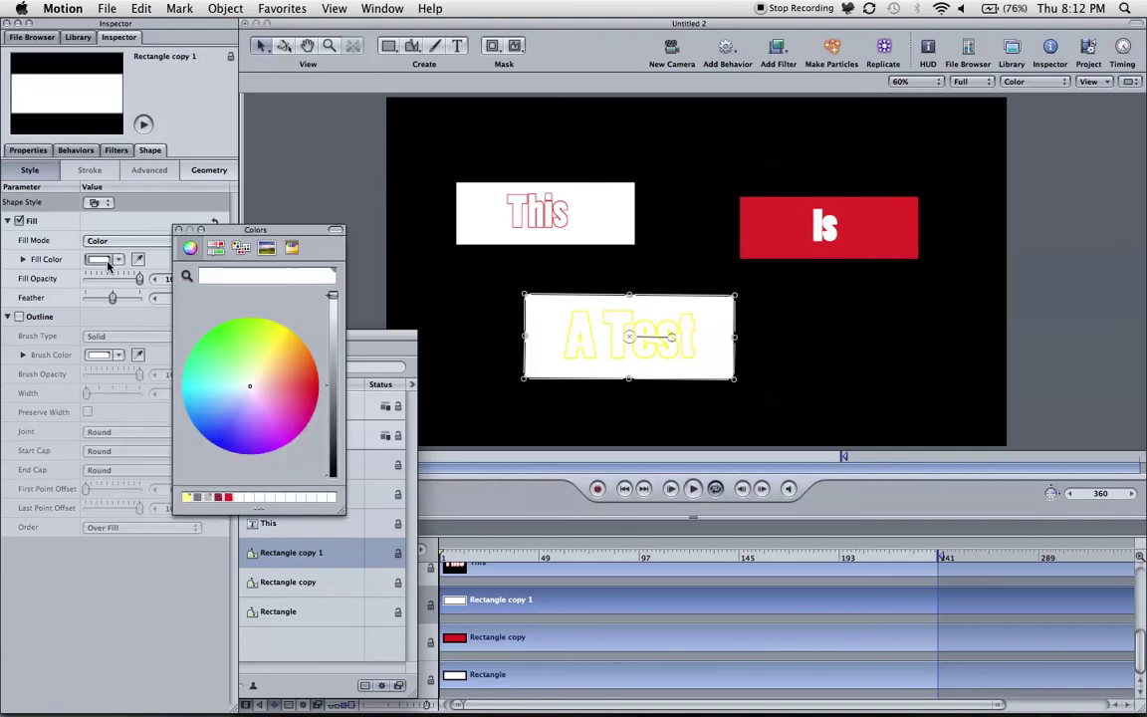
pyautogui.moveTo(333, 438); pyautogui.dragTo(337, 492)
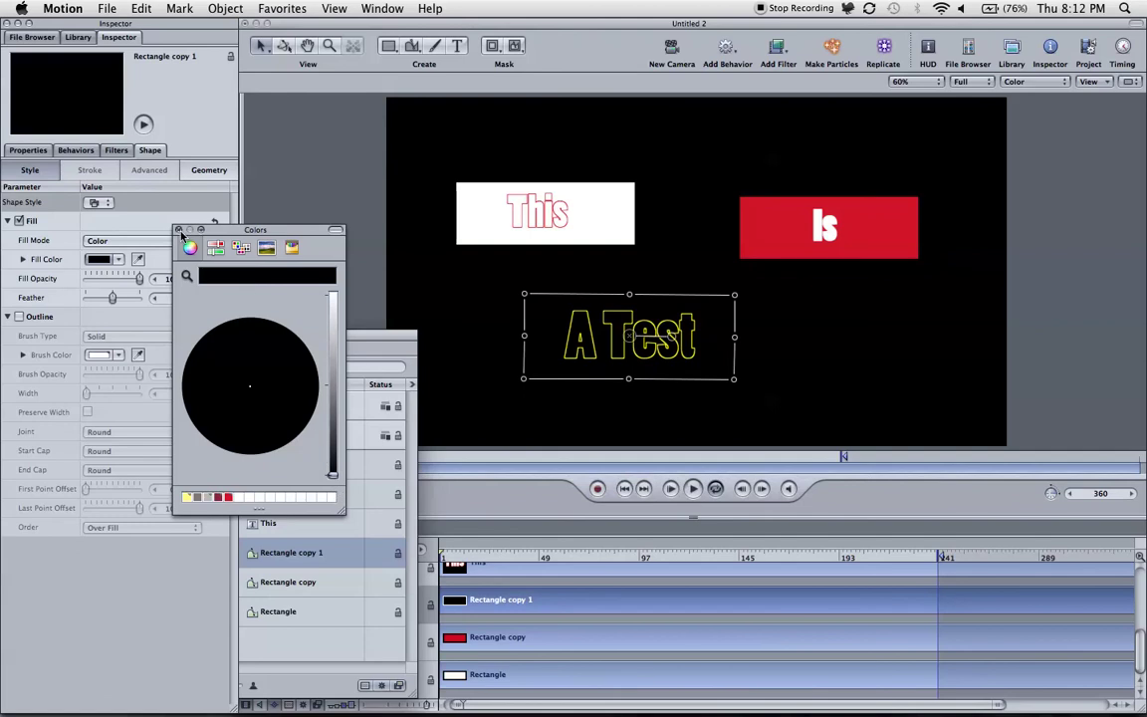
pyautogui.click(180, 229)
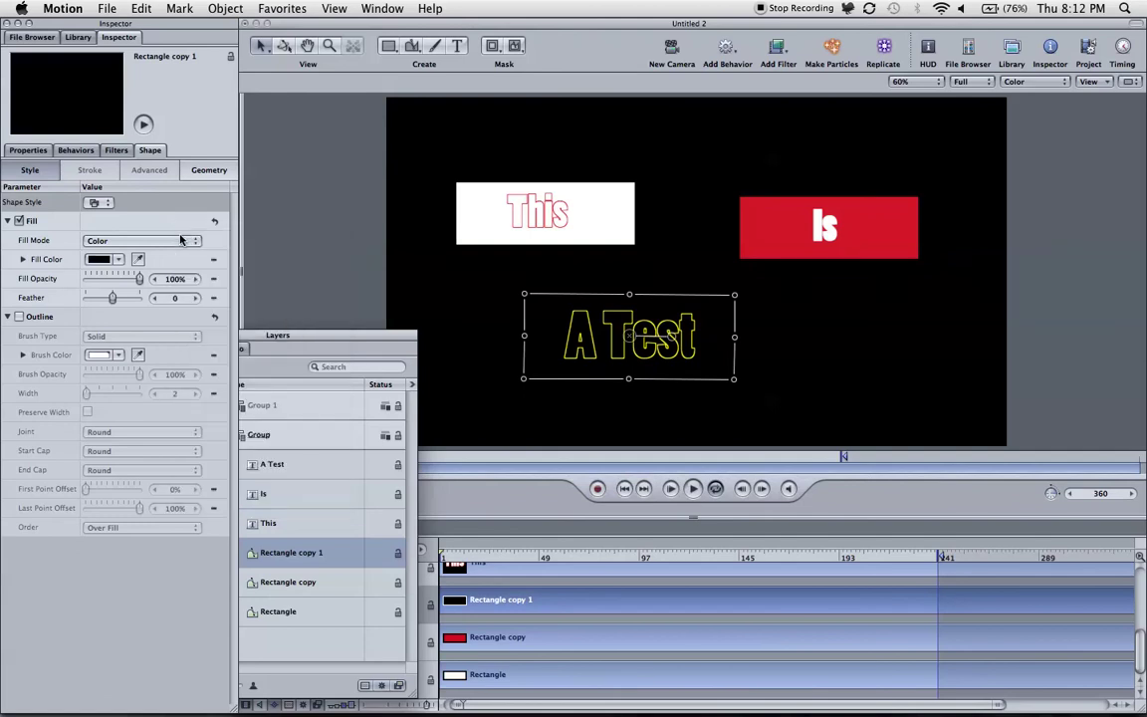
# Give the A Test box a yellow outline of width 2
pyautogui.click(19, 317)
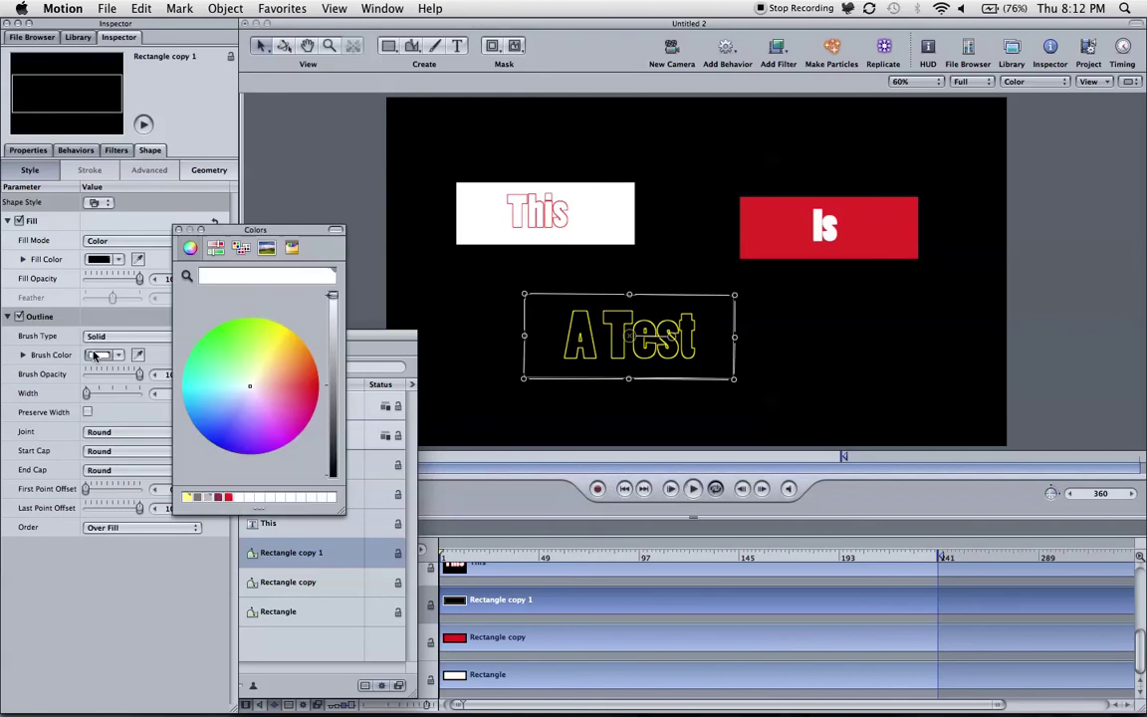
pyautogui.click(96, 354)
pyautogui.click(290, 324)
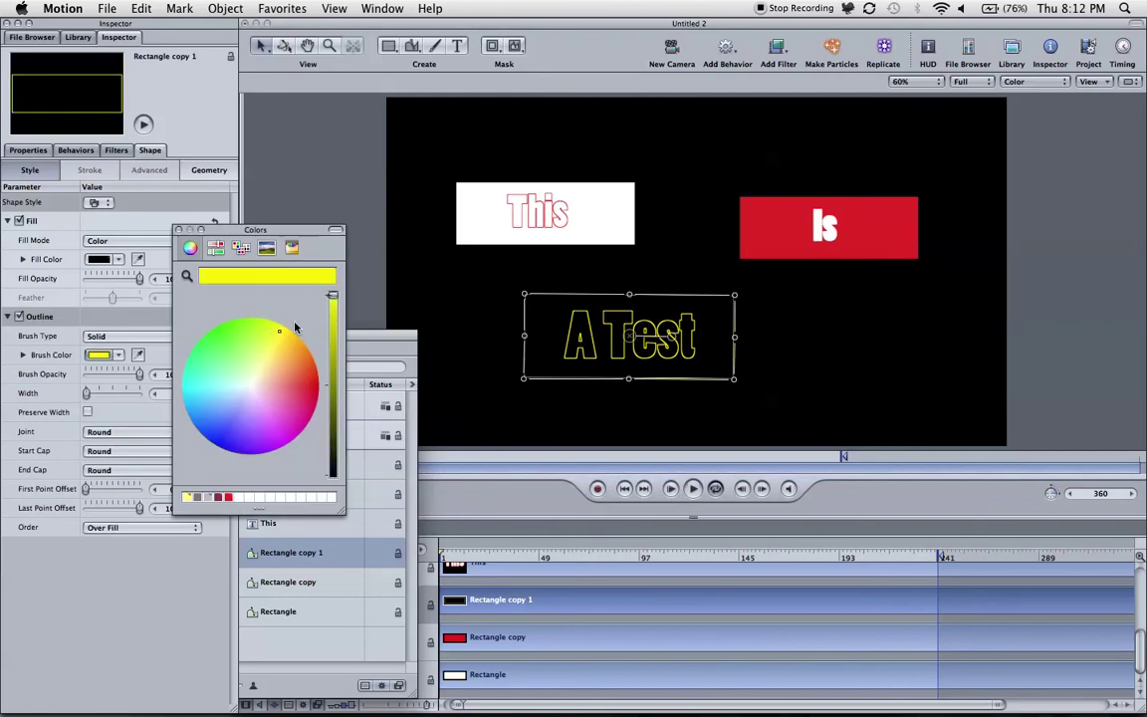
pyautogui.click(178, 230)
pyautogui.click(182, 393)
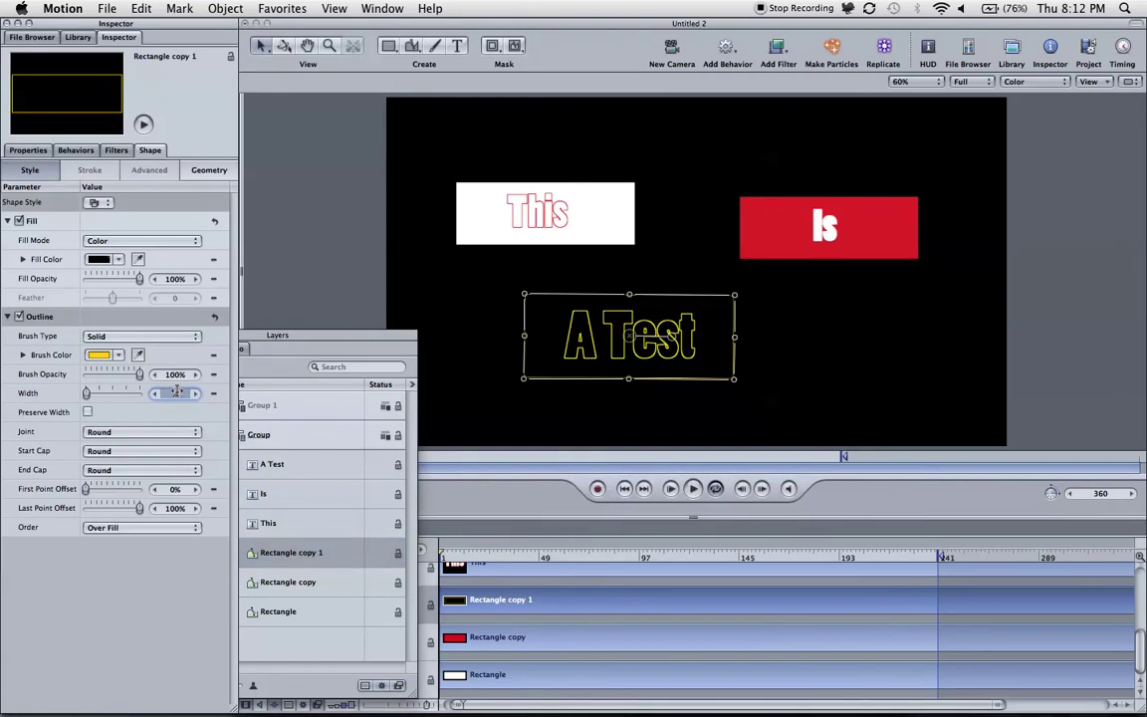
pyautogui.write('2')
pyautogui.click(468, 217)
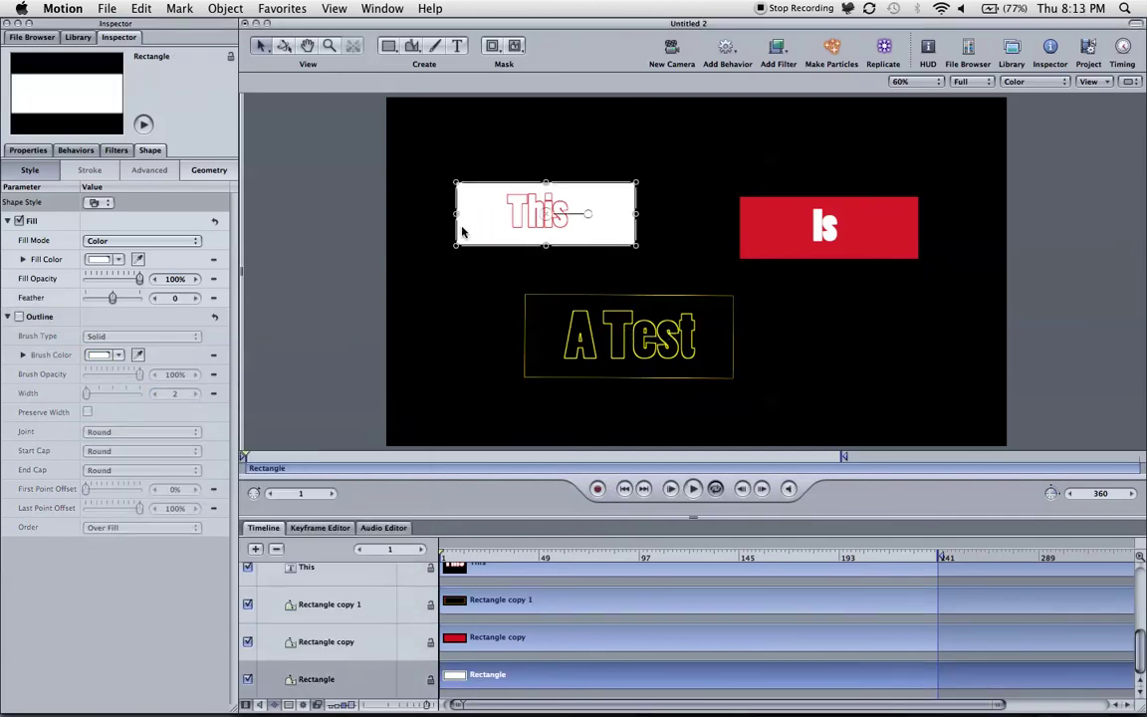
# Give the white This box a red outline
pyautogui.click(19, 316)
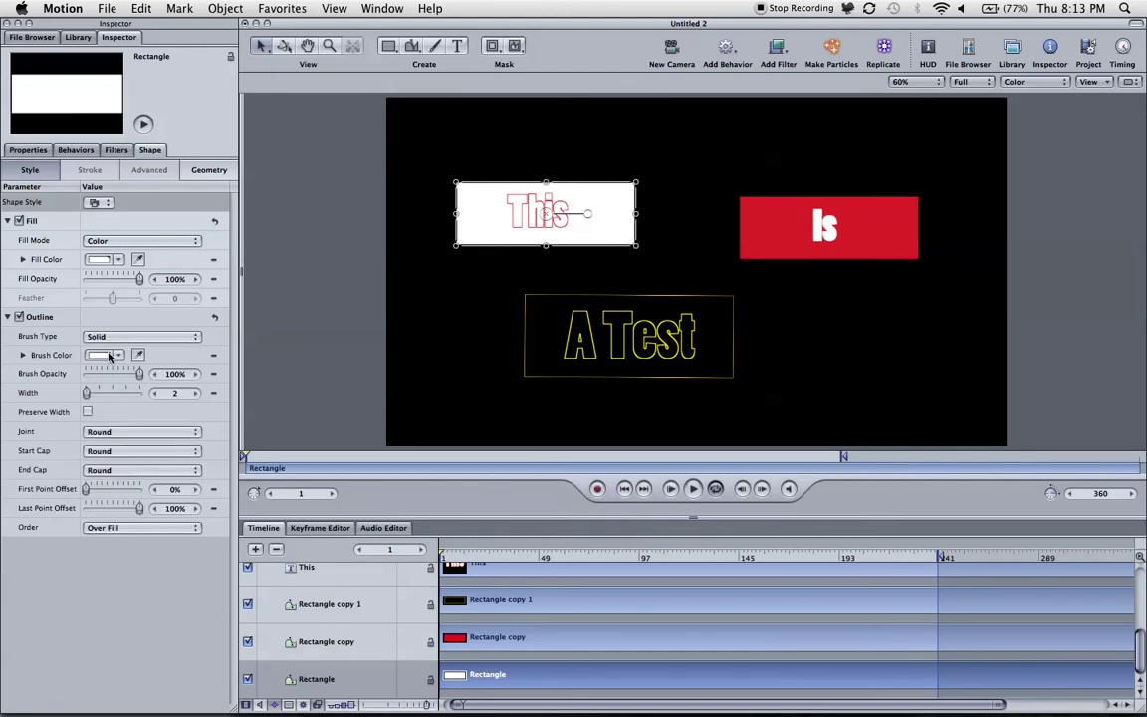
pyautogui.click(98, 354)
pyautogui.click(228, 497)
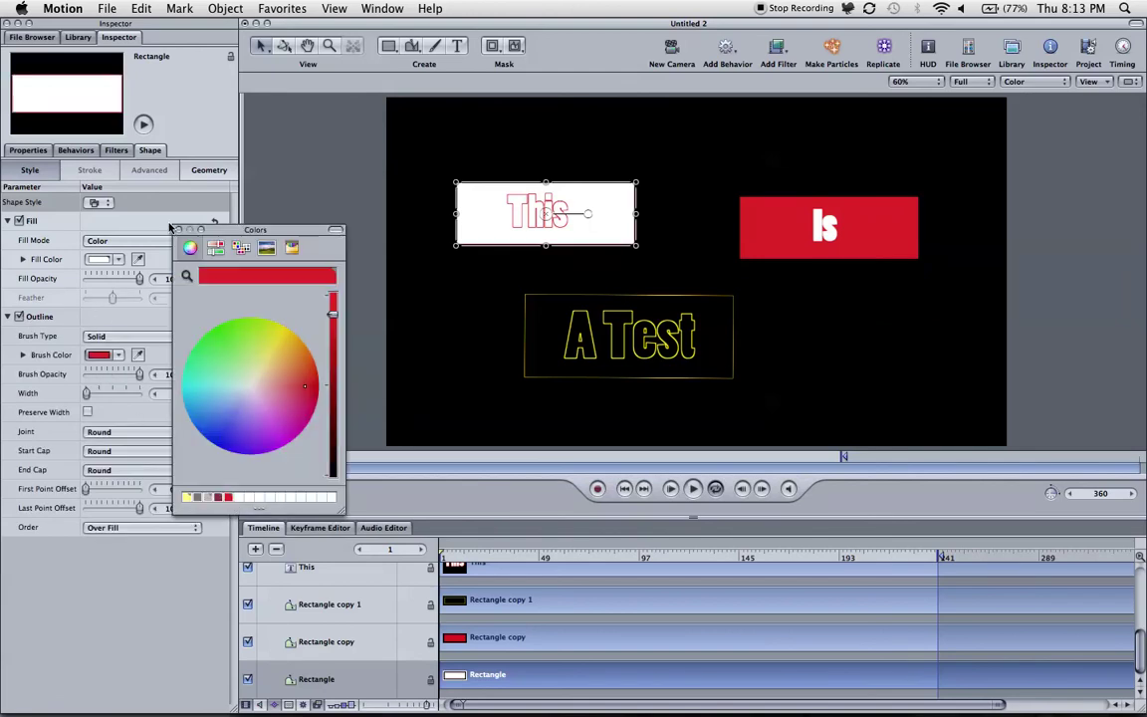
pyautogui.click(178, 230)
# Turn on a white outline, width 2, for the red Is box
pyautogui.click(786, 228)
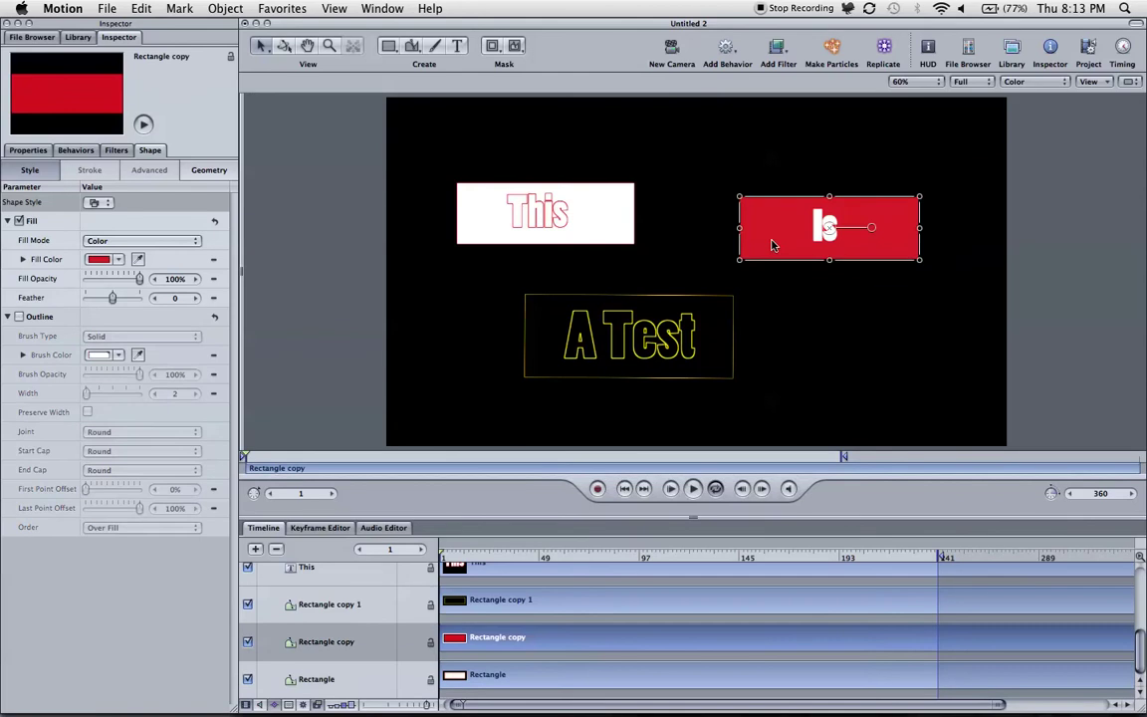
pyautogui.click(8, 317)
pyautogui.click(18, 317)
pyautogui.click(10, 316)
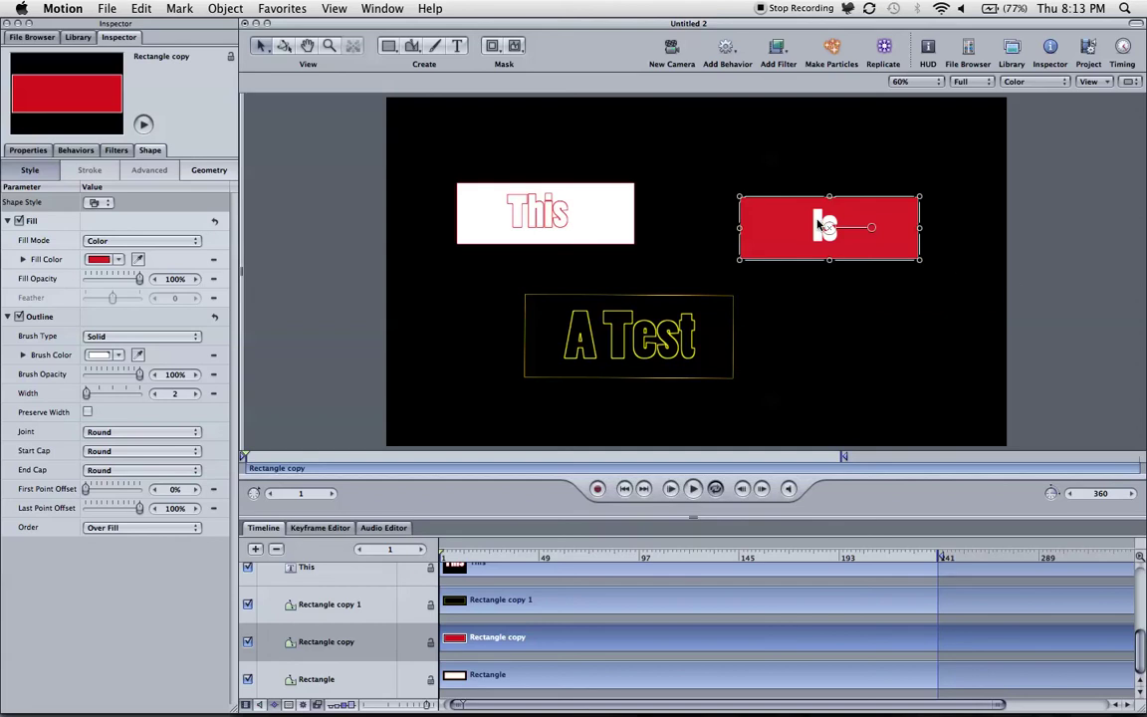
# Select the Is text layer and uncheck Face so only its white outline shows
pyautogui.click(735, 211)
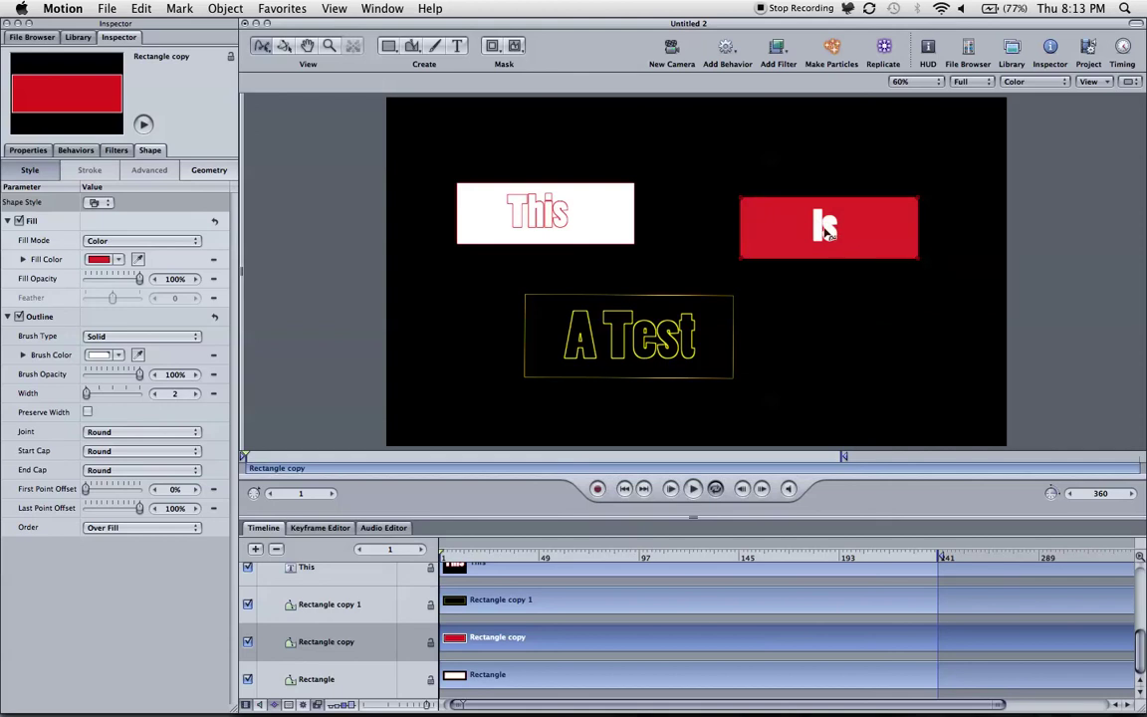
pyautogui.press('F9')
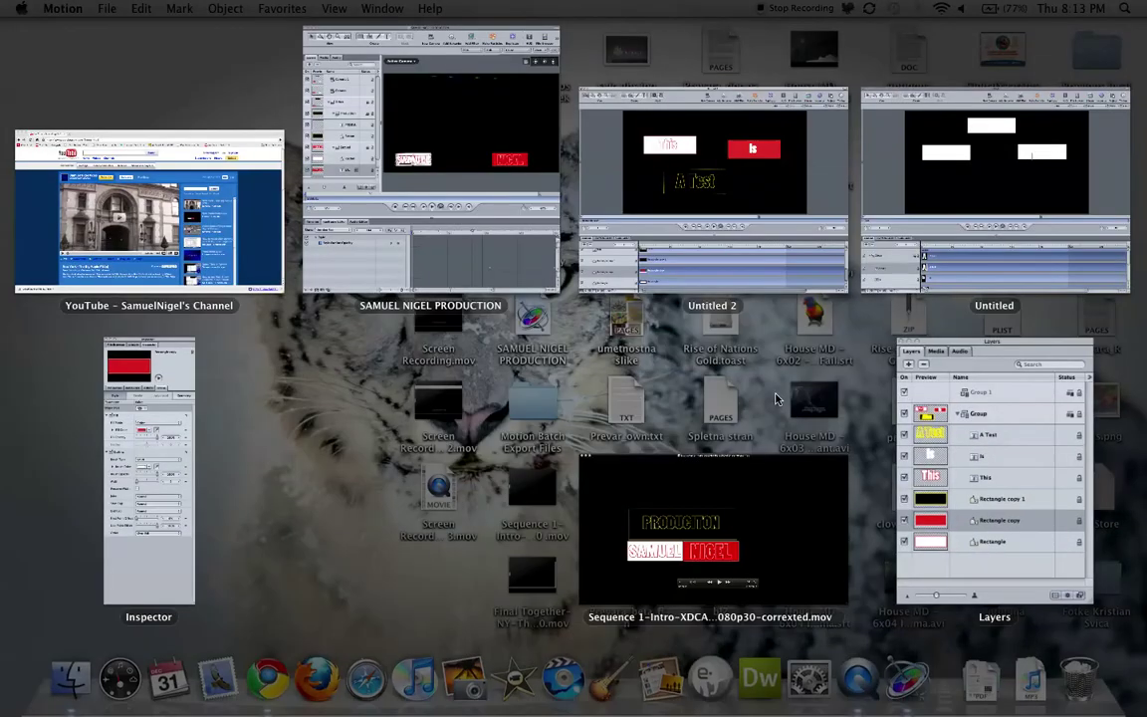
pyautogui.click(901, 435)
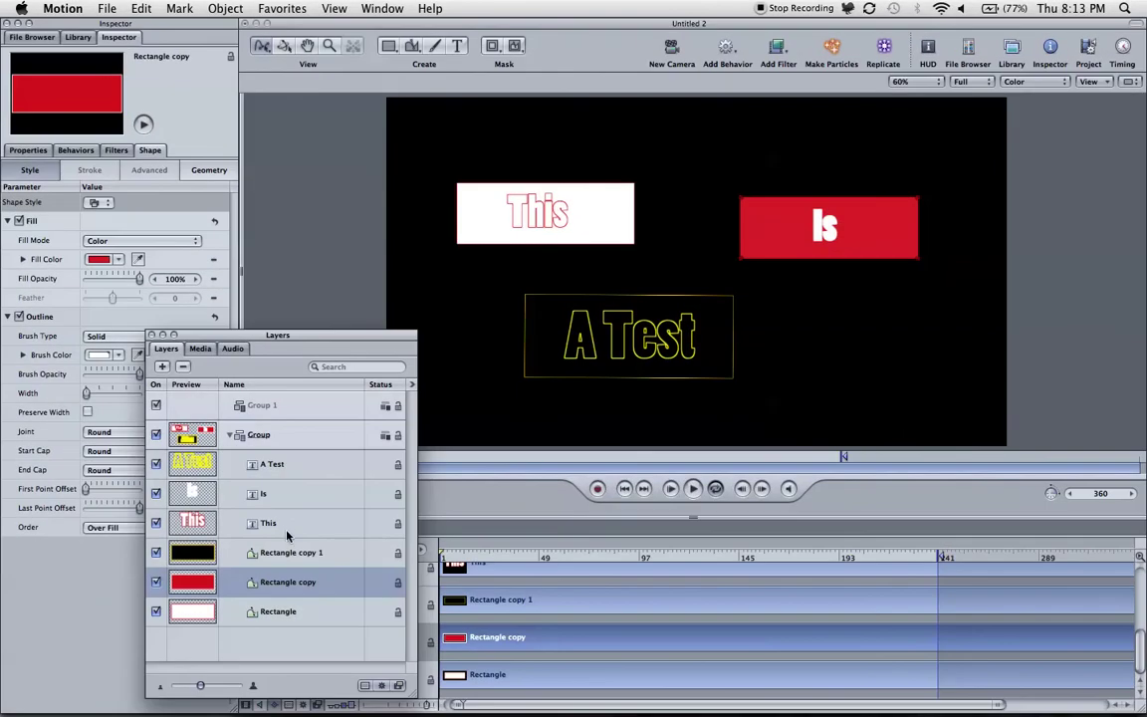
pyautogui.click(267, 523)
pyautogui.click(288, 493)
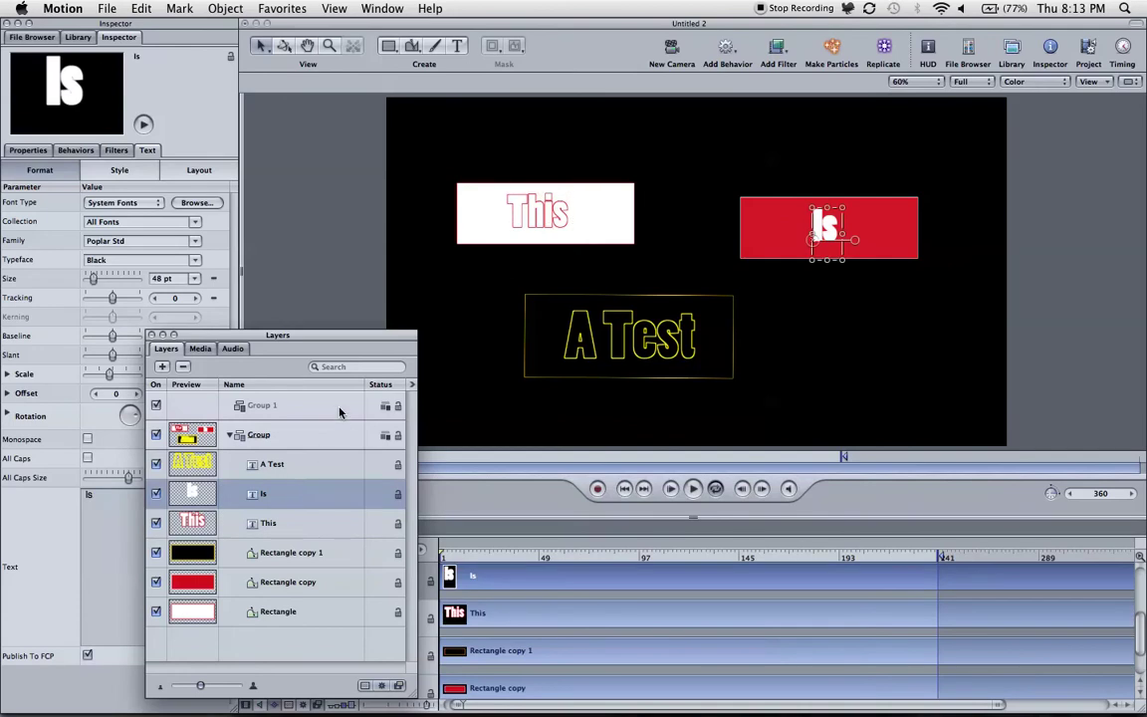
pyautogui.click(120, 171)
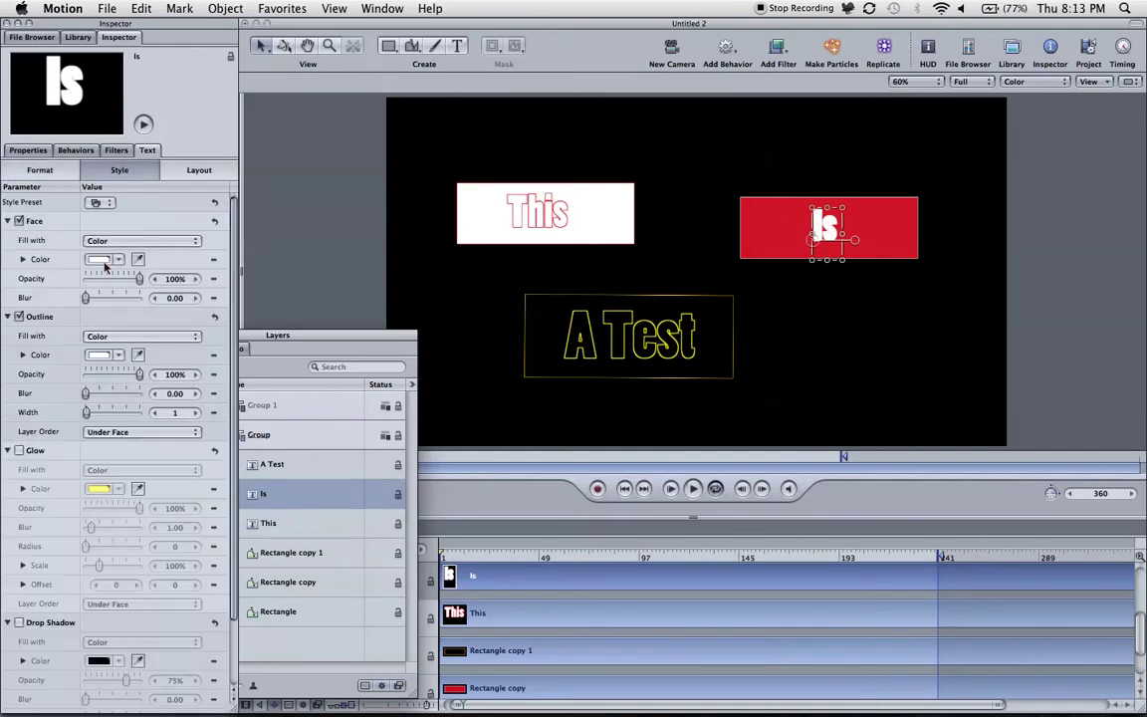
pyautogui.click(18, 221)
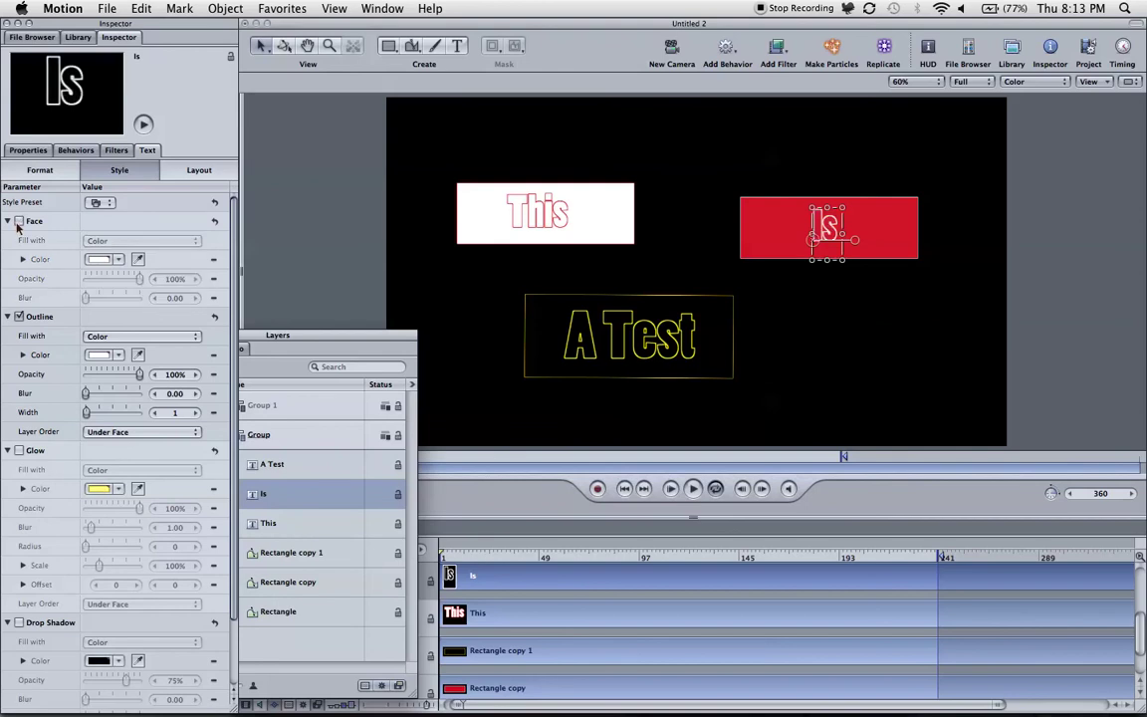